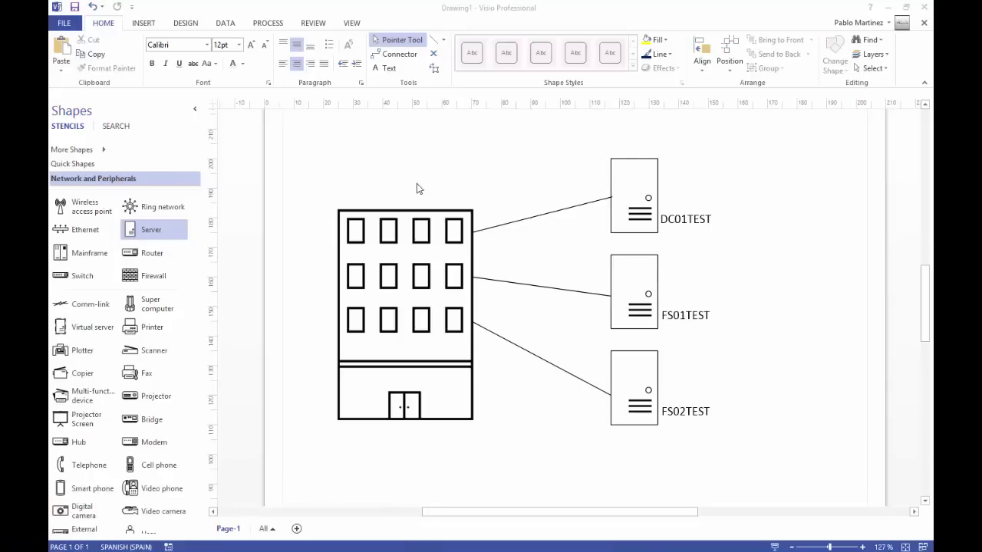
Step: In Hyper-V Manager, select the MSDOS 6.22 and 70-410 virtual machines
click(413, 185)
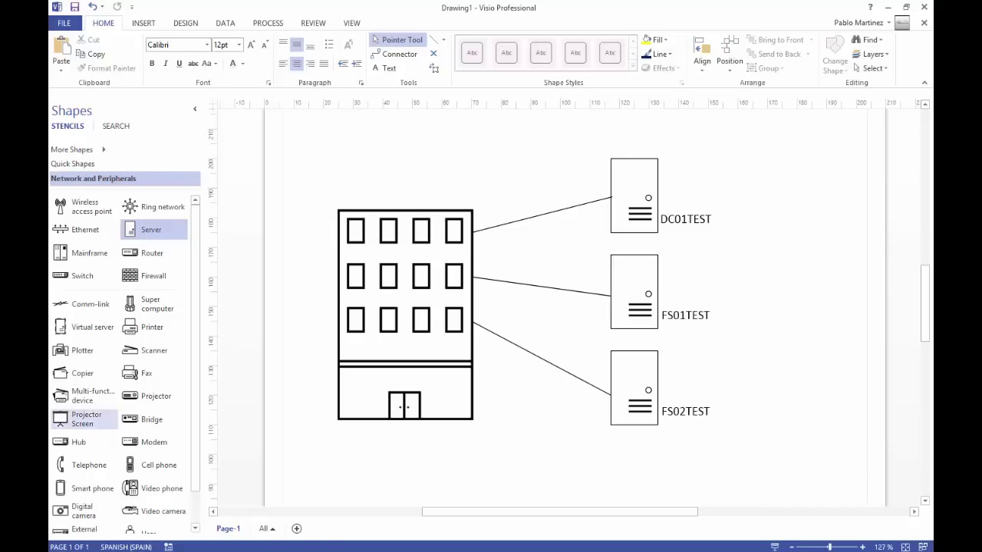
key(alt+Tab)
click(473, 176)
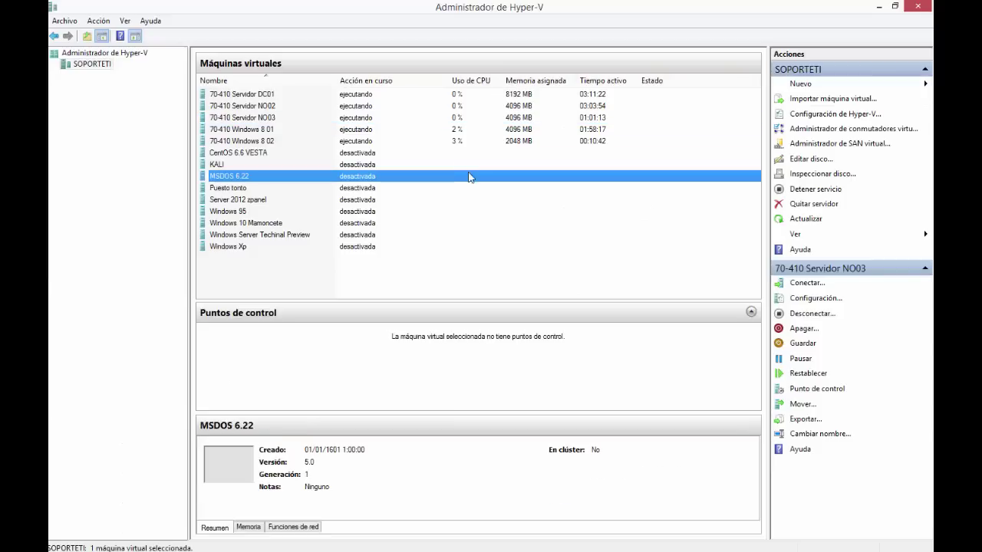
click(390, 98)
shift+click(373, 144)
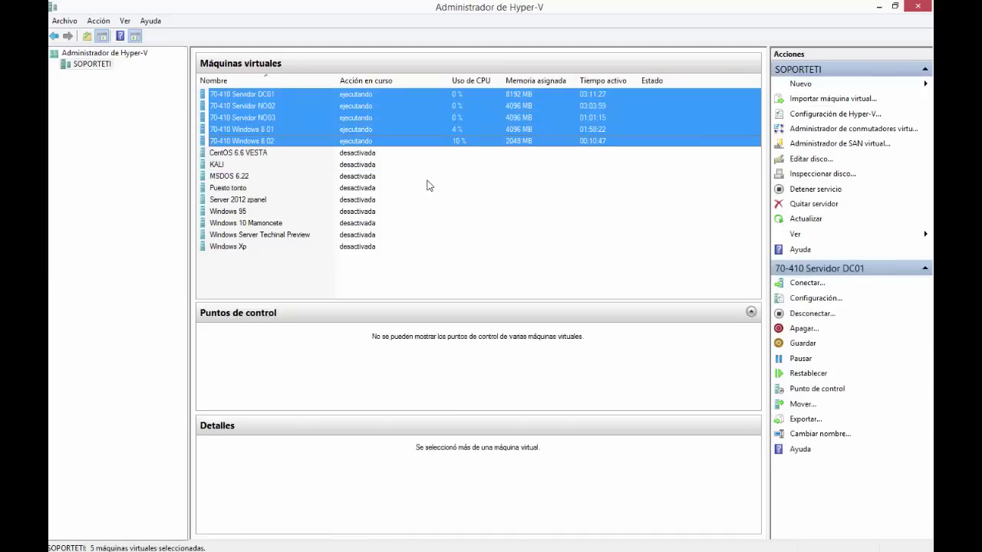
click(427, 178)
click(384, 95)
click(285, 106)
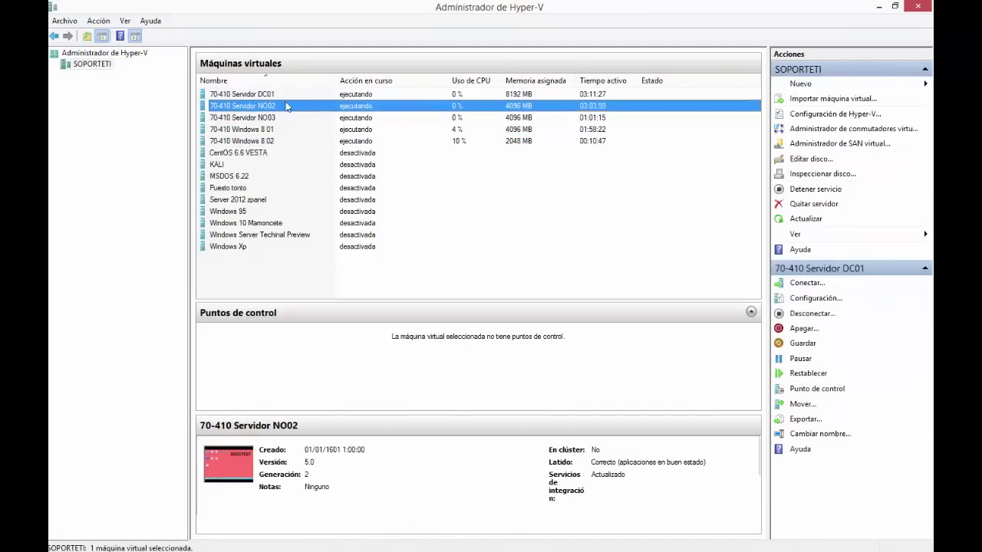
click(284, 118)
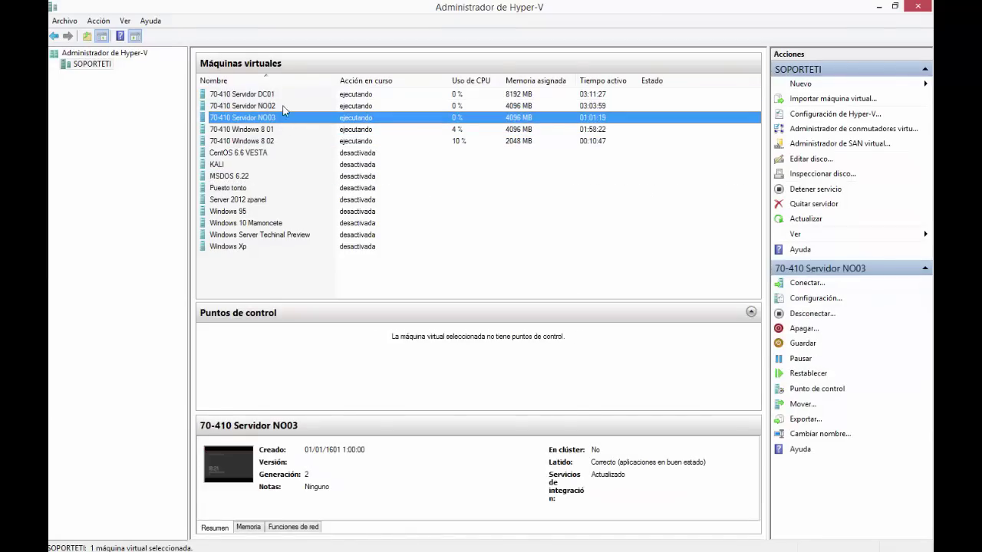
Step: Review details for the DC01, NO02, NO03, Windows 8 01 and Windows 8 02 machines
click(290, 94)
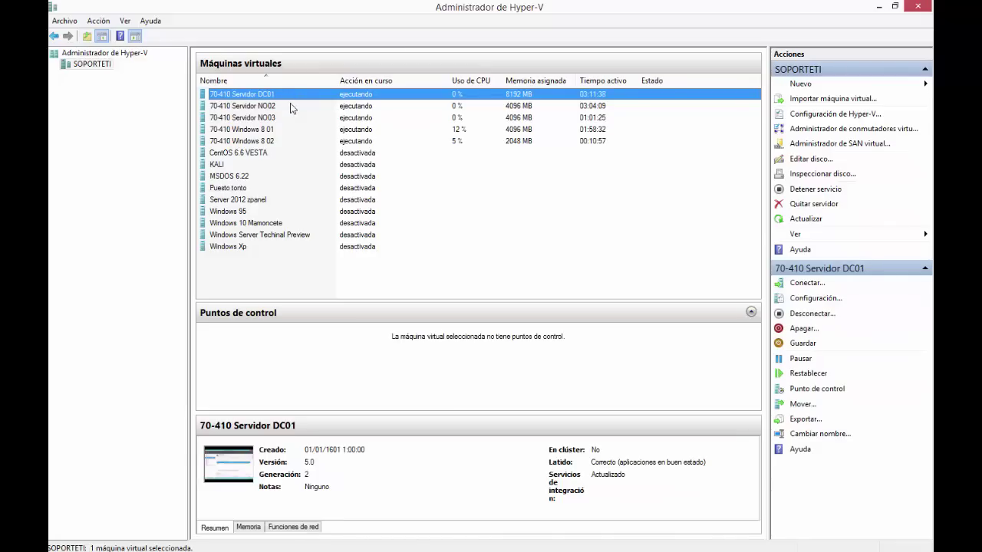
click(284, 107)
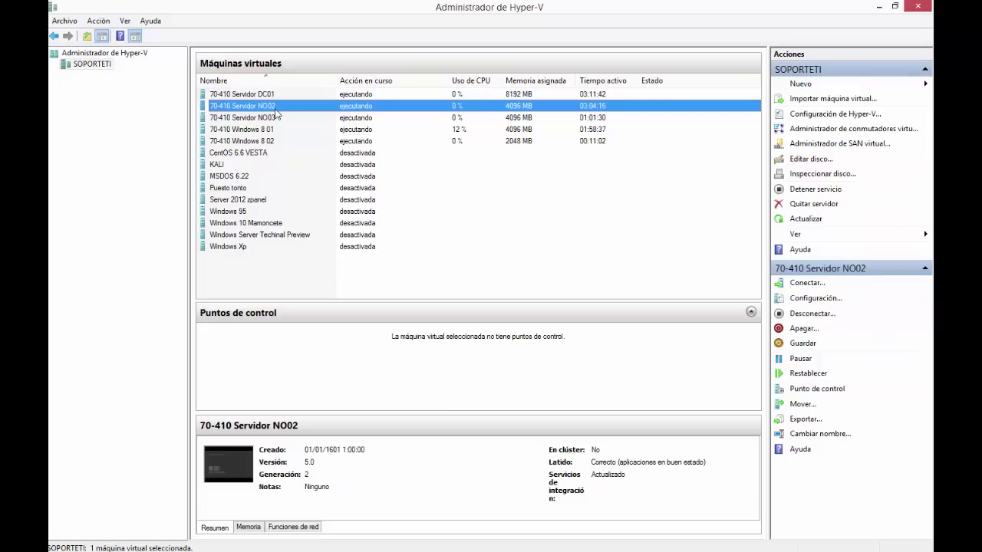
click(276, 119)
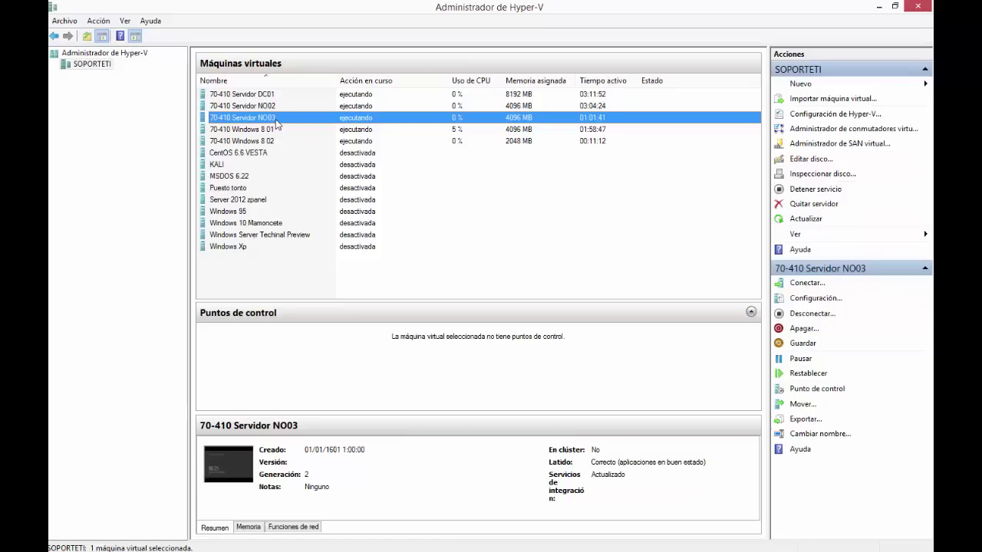
click(279, 130)
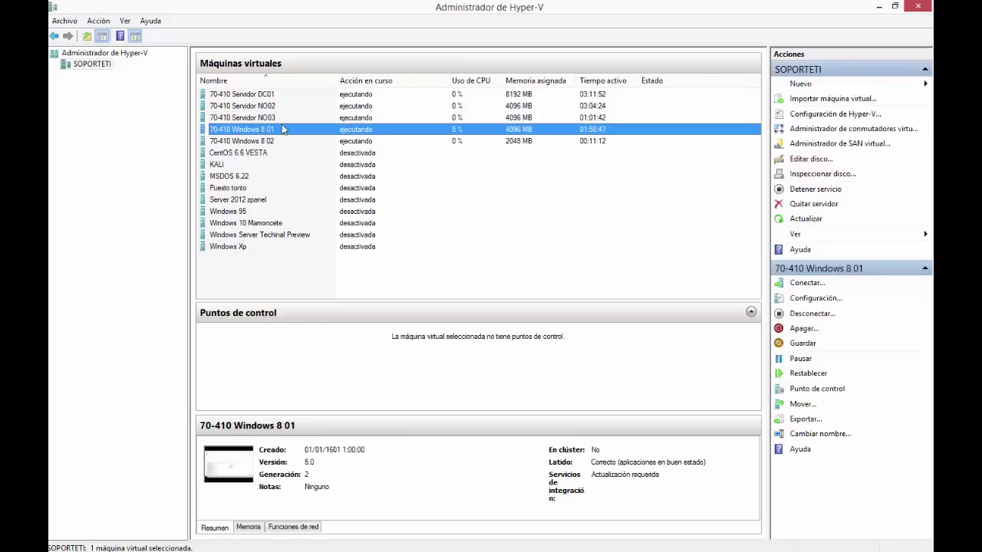
click(281, 141)
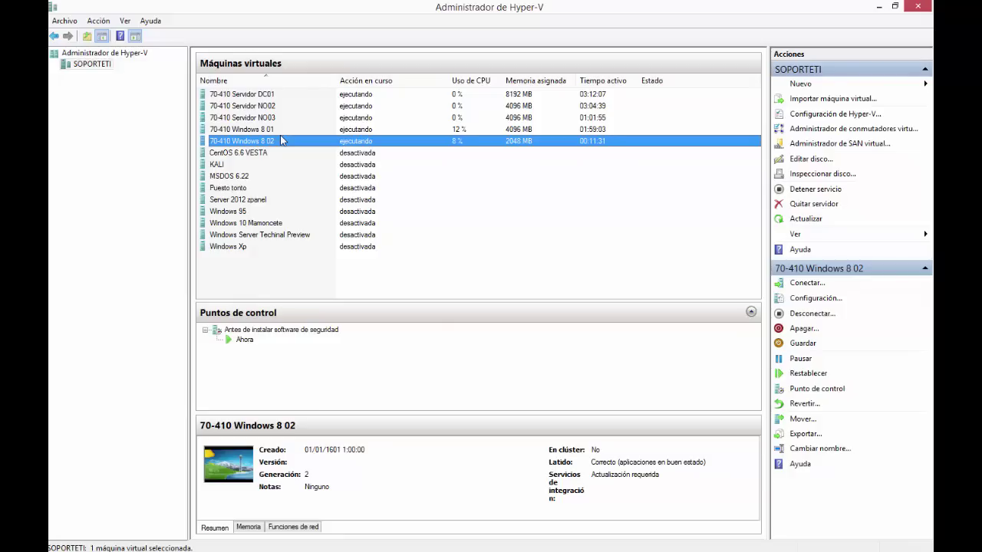
key(alt+Tab)
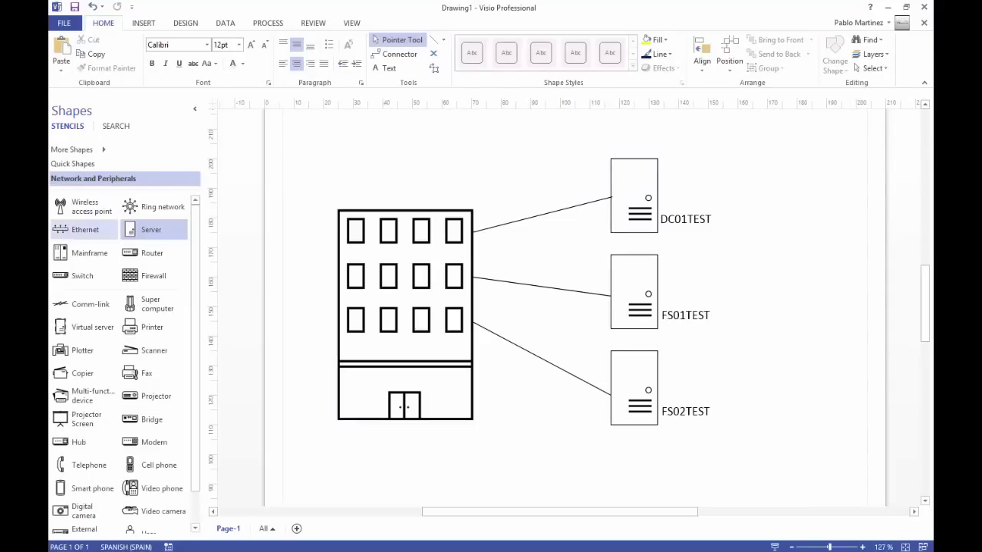
Step: Outline the top window row in red, the second row in blue, and FS01TEST in blue
key(alt+Tab)
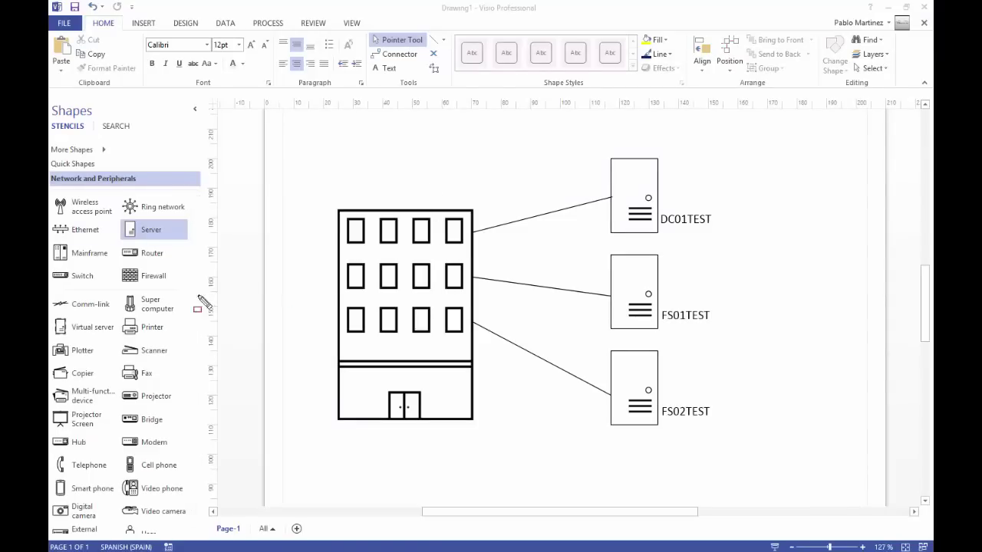
mouse_move(340, 213)
mouse_down()
mouse_move(381, 241)
mouse_move(435, 254)
mouse_move(469, 248)
mouse_up()
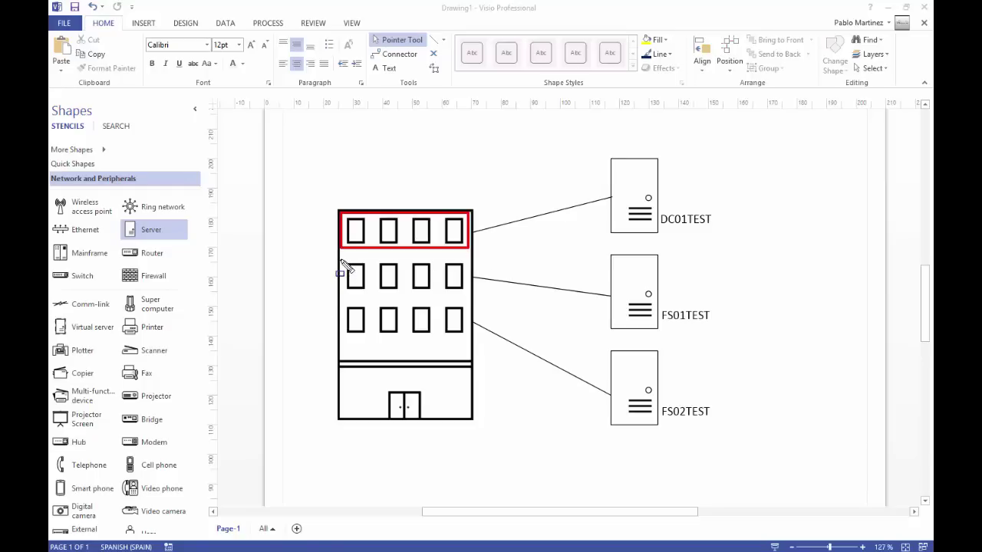
drag(352, 277, 464, 295)
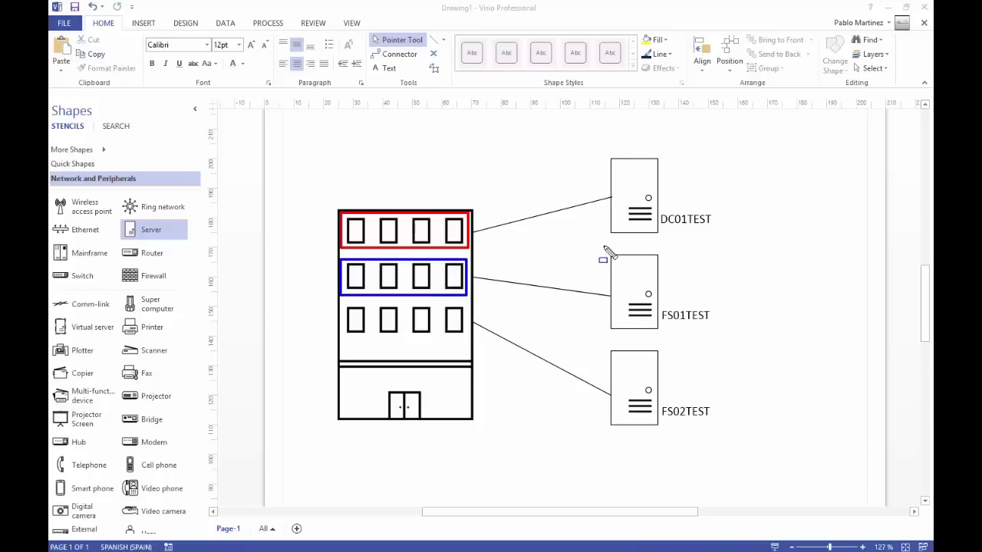
drag(602, 247, 721, 333)
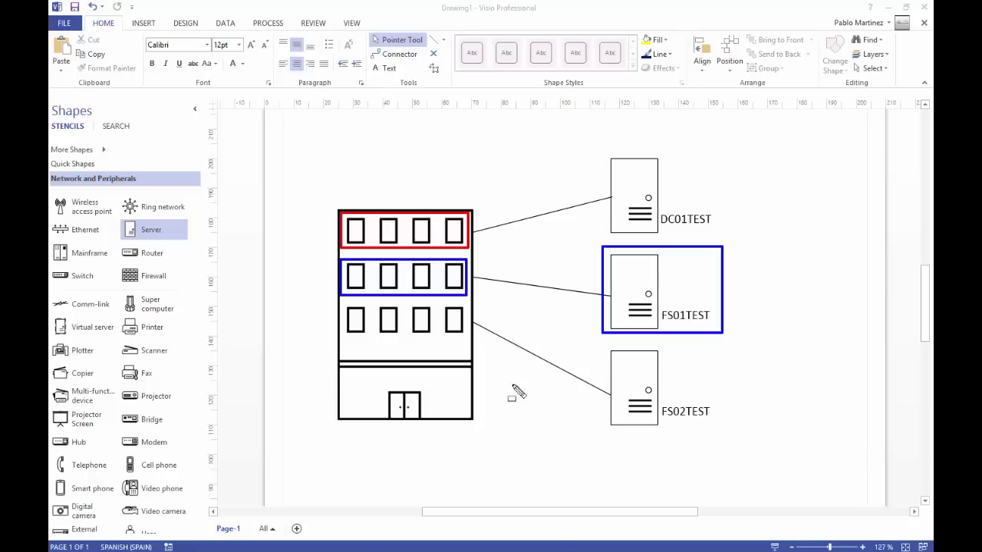
Step: Outline the third window row and FS02TEST in green, and frame DC01TEST in red
mouse_move(343, 303)
mouse_down()
mouse_move(383, 333)
mouse_move(453, 346)
mouse_move(470, 339)
mouse_up()
drag(604, 349, 725, 434)
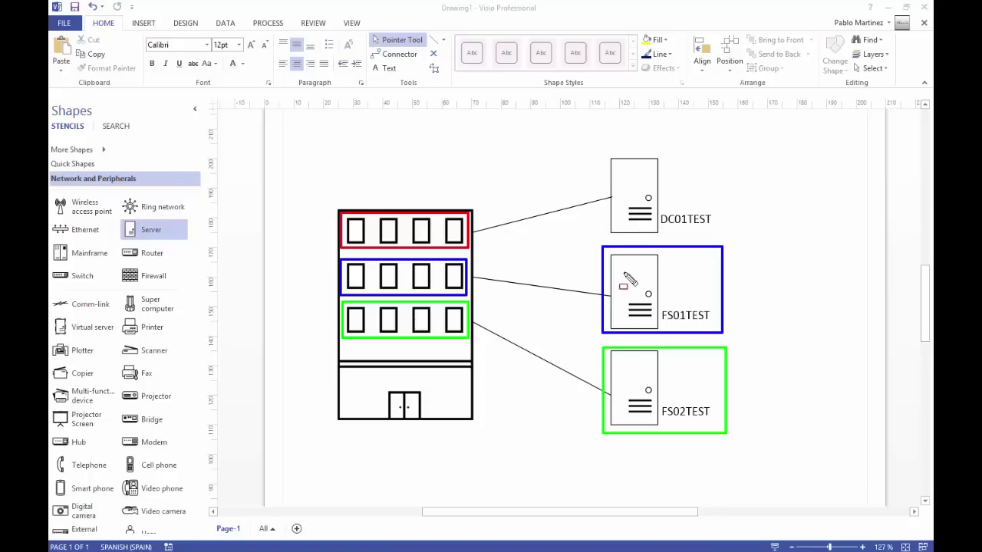
drag(603, 155, 722, 236)
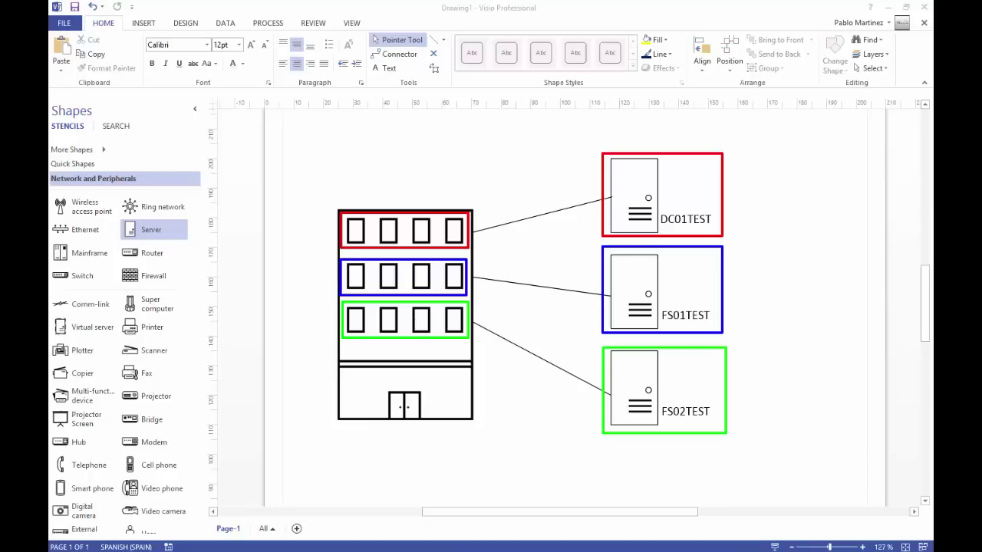
Step: Draw arrows: red top row to DC01TEST, blue second row to FS01TEST, green third row to FS02TEST
mouse_move(470, 231)
mouse_down()
mouse_move(586, 216)
mouse_move(601, 201)
mouse_up()
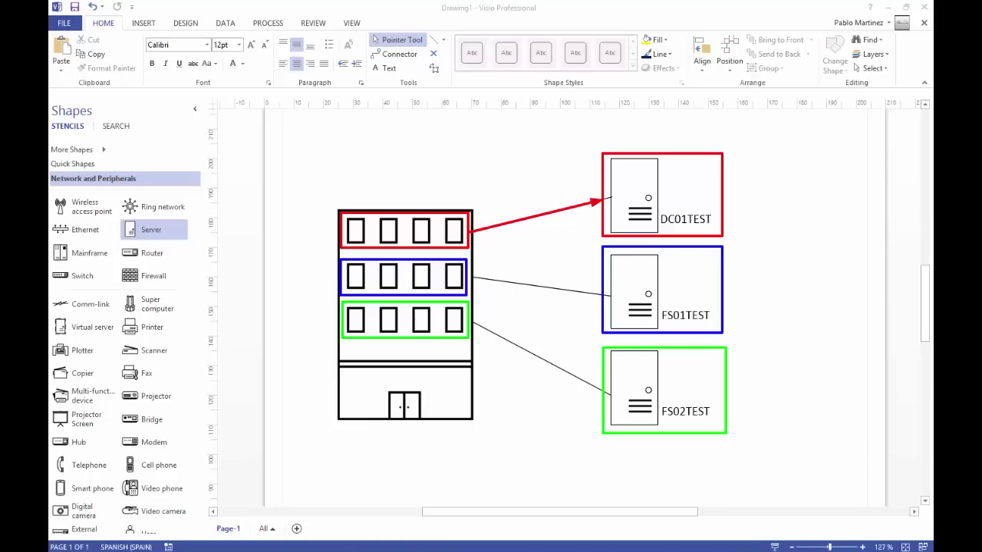
drag(471, 278, 602, 292)
mouse_move(469, 325)
mouse_down()
mouse_move(524, 367)
mouse_move(601, 390)
mouse_up()
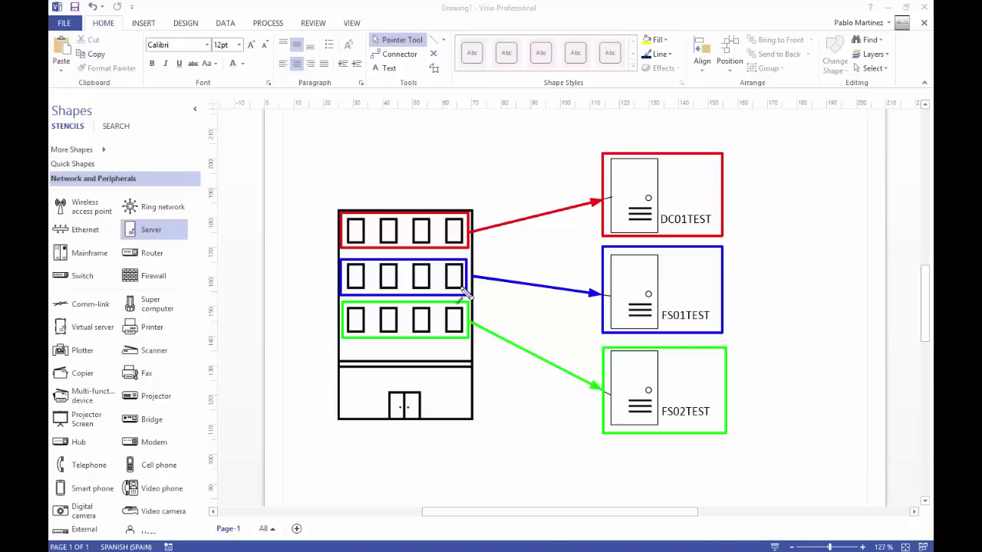
Step: Minimize the Visio diagram and open the '70-410 Servidor DC01' virtual machine console from Hyper-V Manager
click(888, 8)
double_click(261, 95)
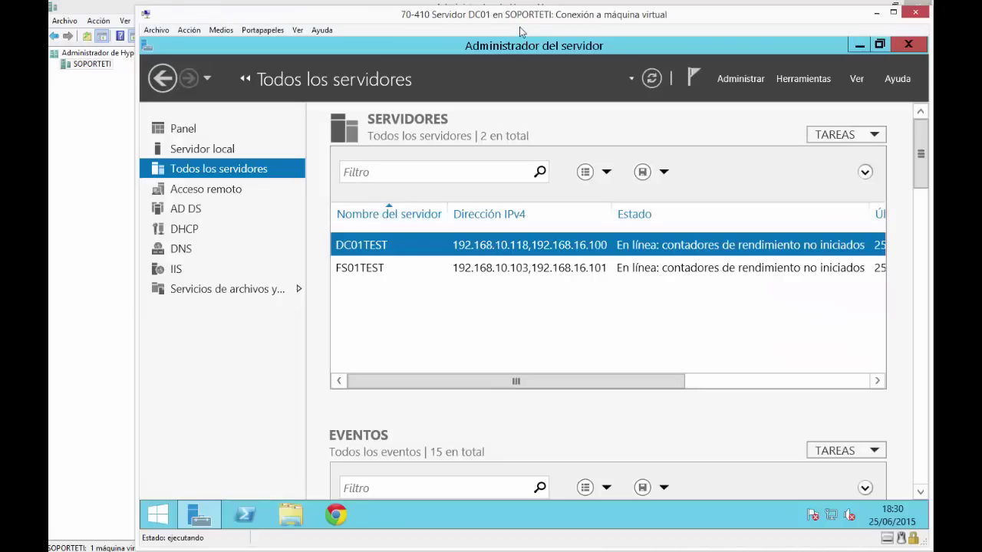
Step: Add fs02test to the All Servers list through Agregar servidores with a directory search
drag(520, 20, 475, 21)
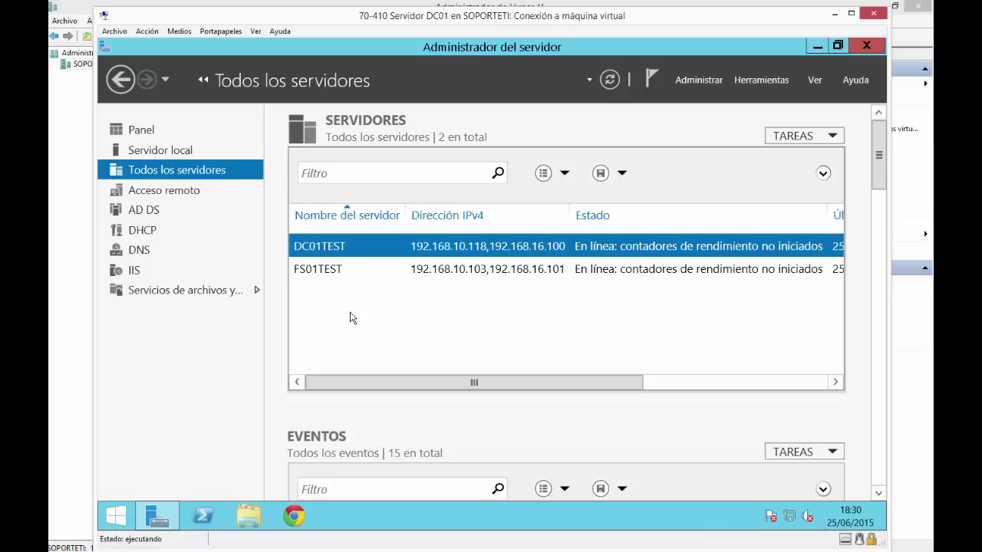
right_click(182, 173)
click(252, 185)
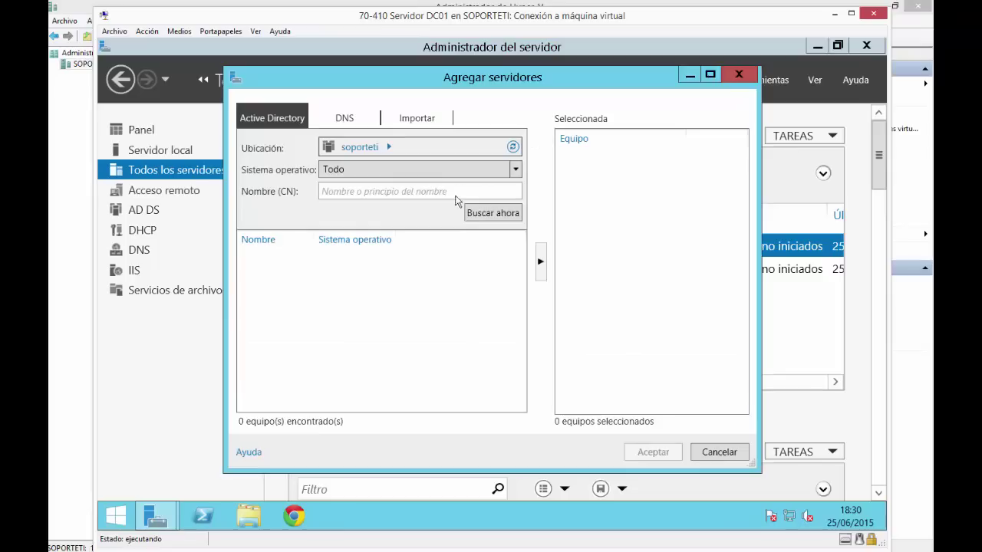
click(484, 219)
click(257, 335)
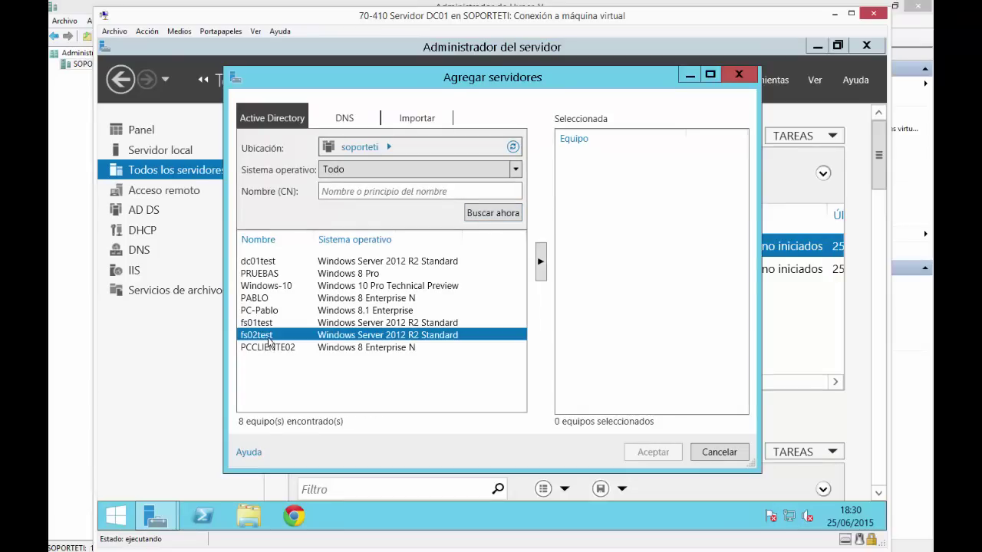
click(540, 264)
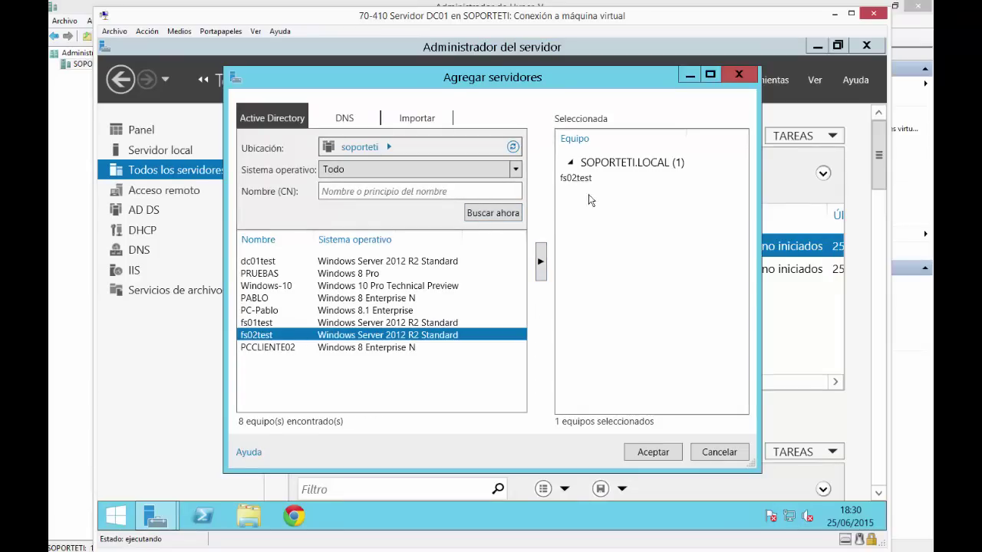
click(650, 452)
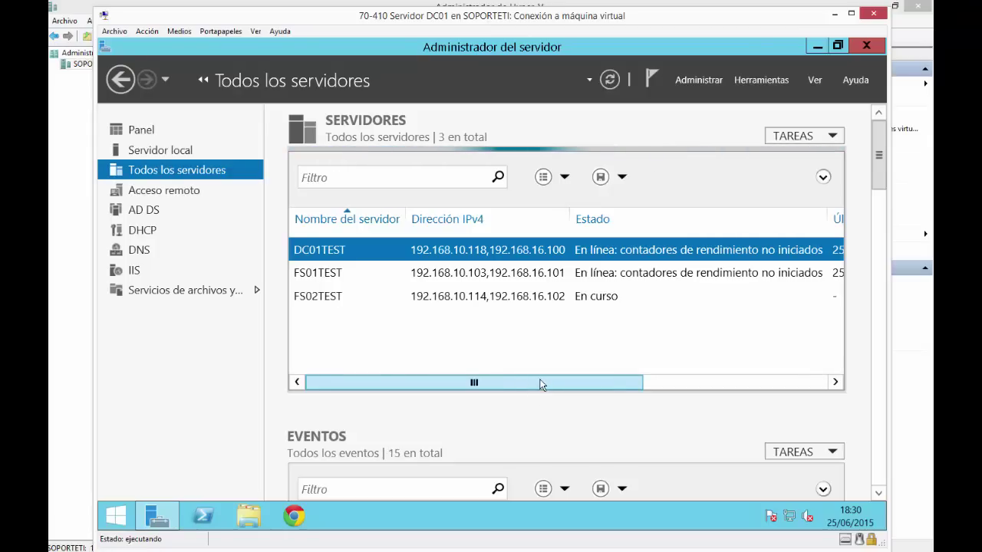
Step: Refresh the server list so FS02TEST shows online, then dismiss the refresh notification
drag(541, 381, 654, 383)
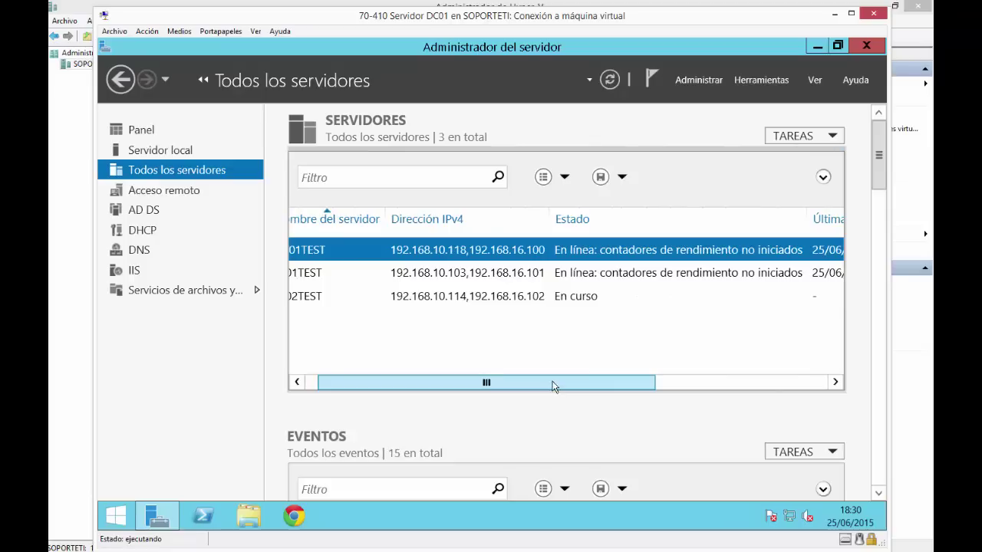
click(617, 86)
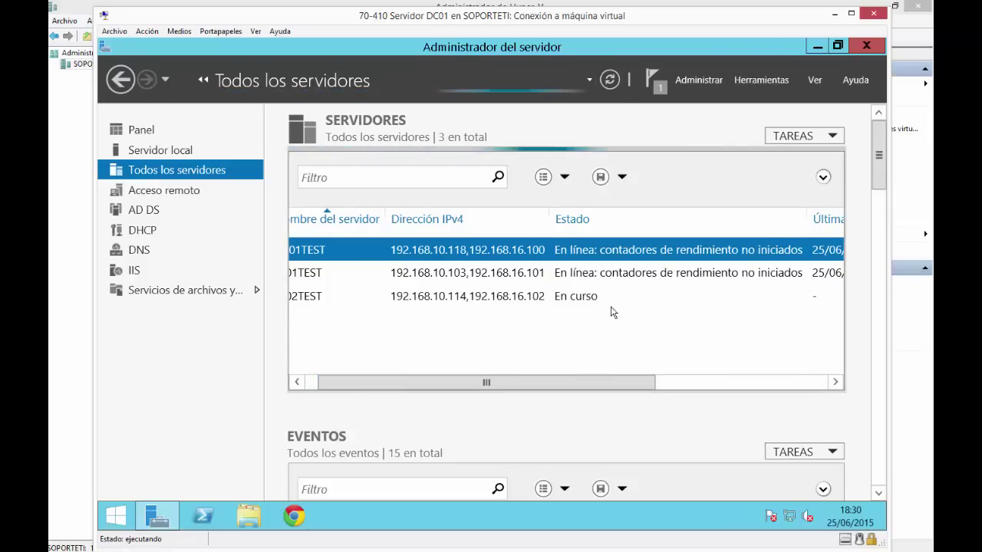
click(653, 83)
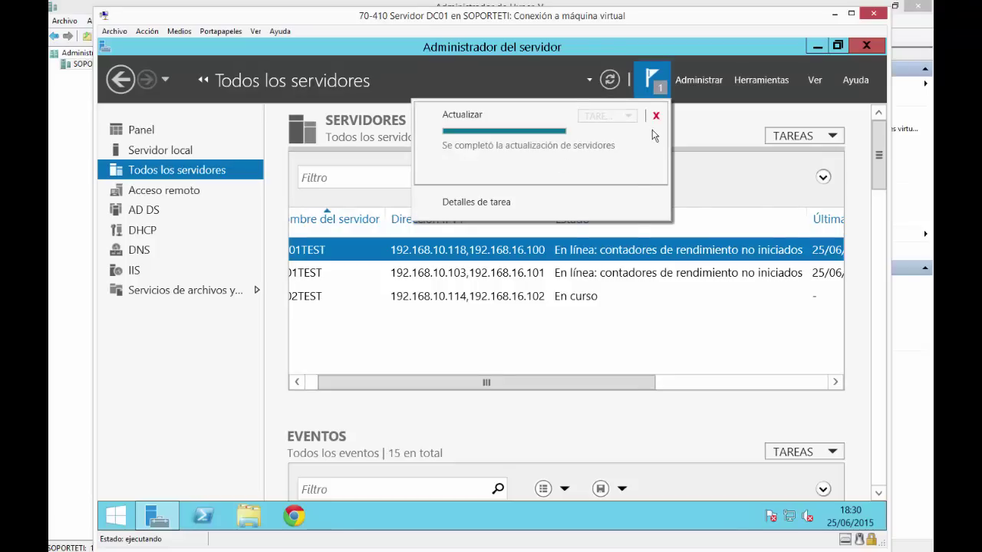
click(655, 118)
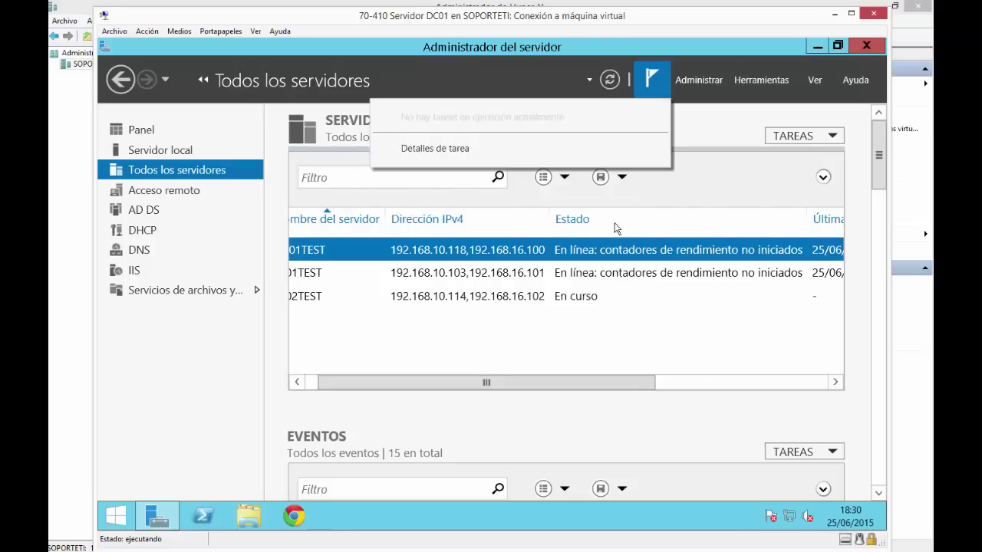
click(564, 366)
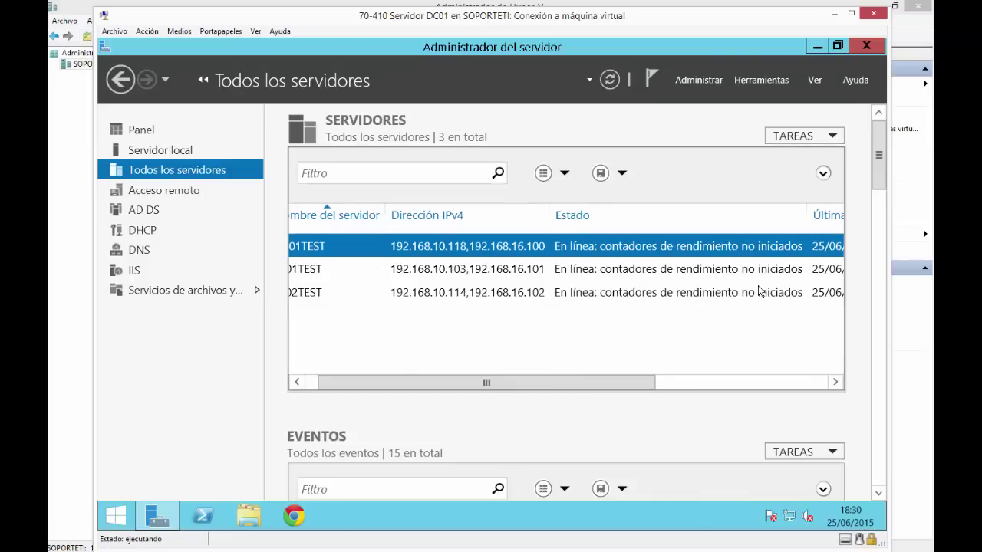
Step: Start the Add Roles and Features wizard targeting fs02test.soporteti.local
click(696, 79)
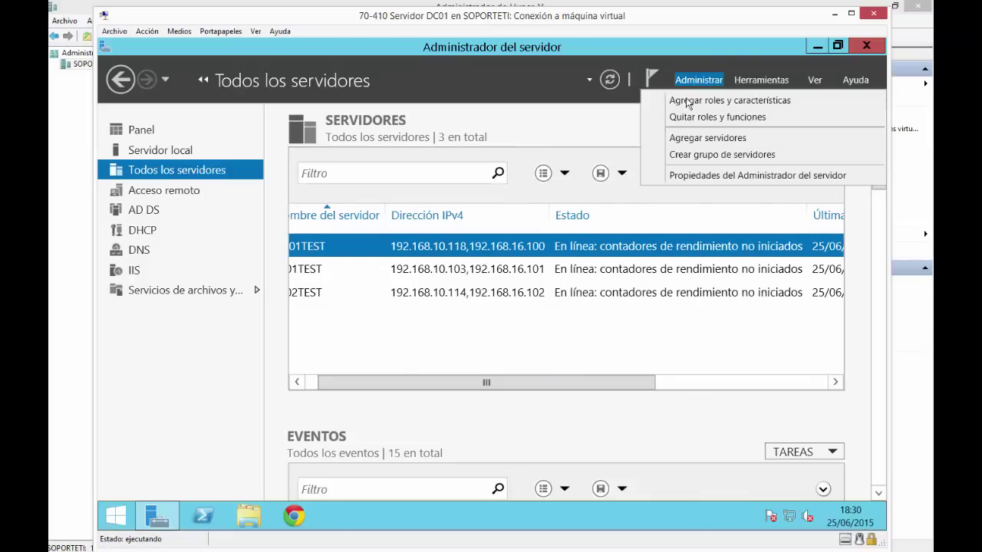
click(688, 98)
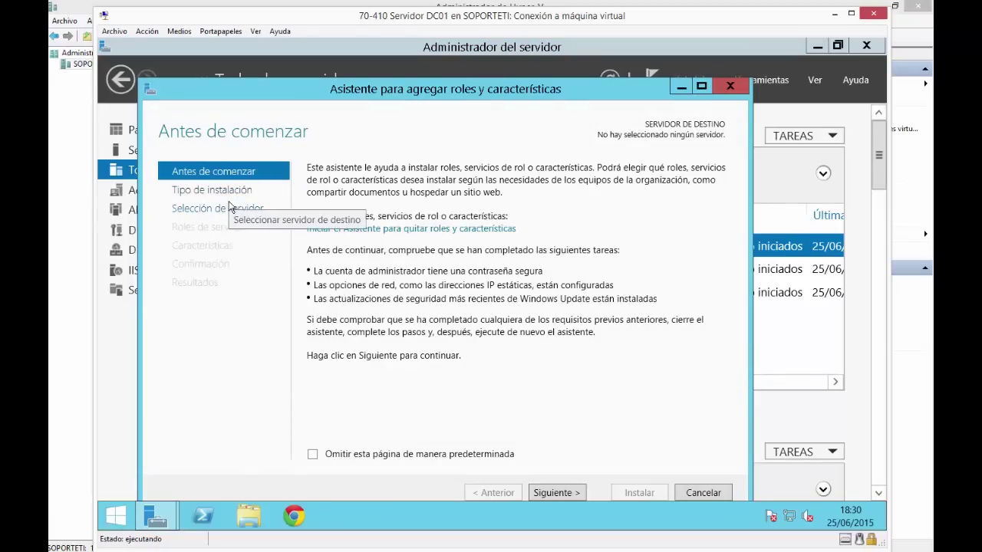
click(701, 86)
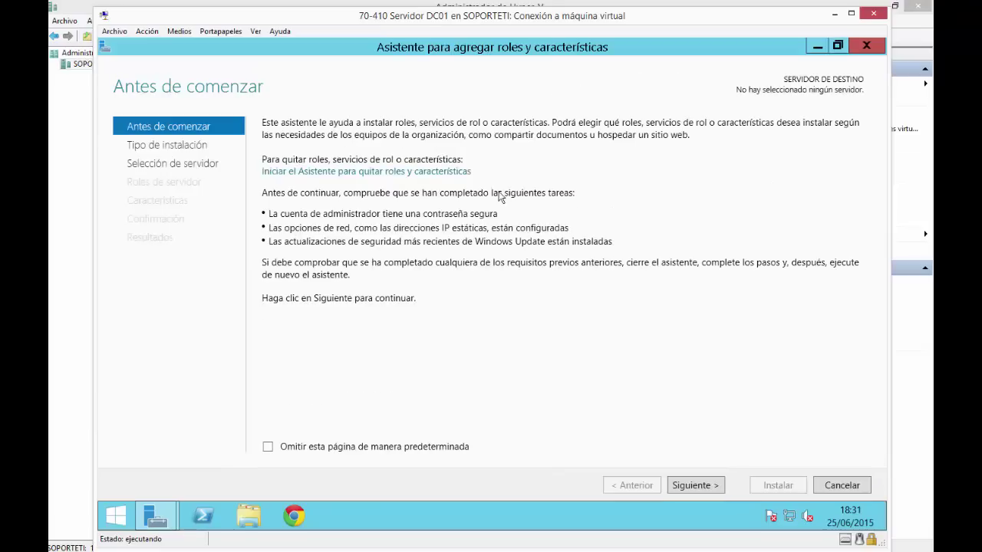
click(192, 153)
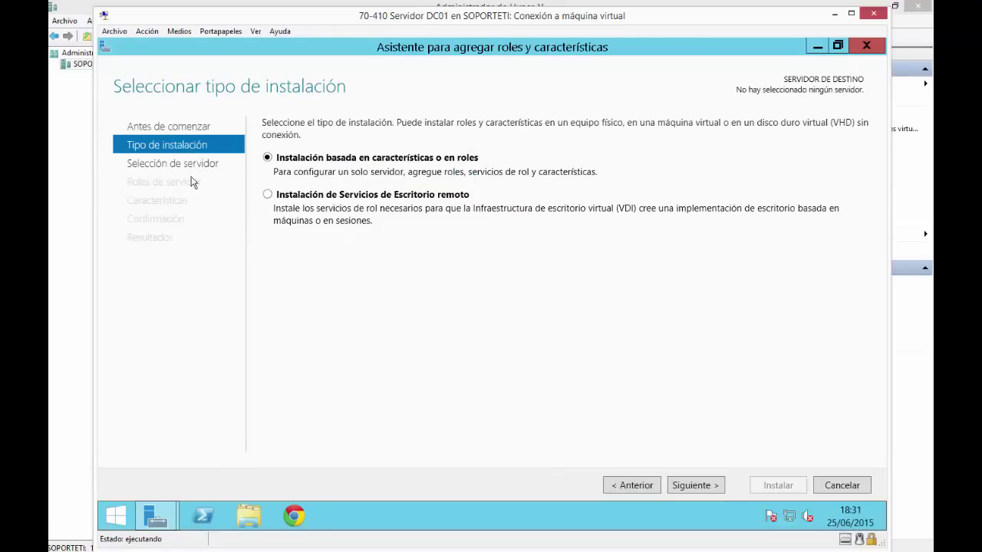
click(191, 164)
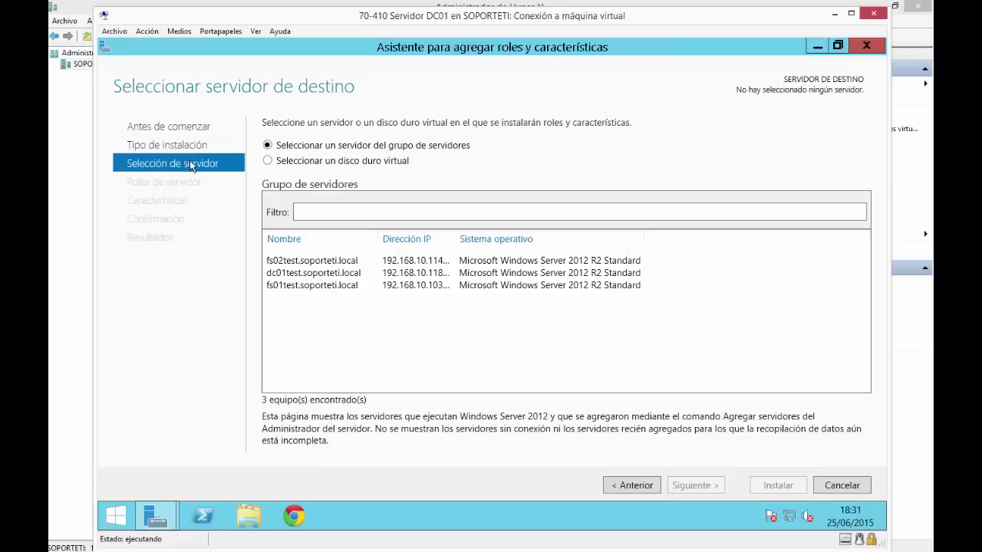
click(296, 264)
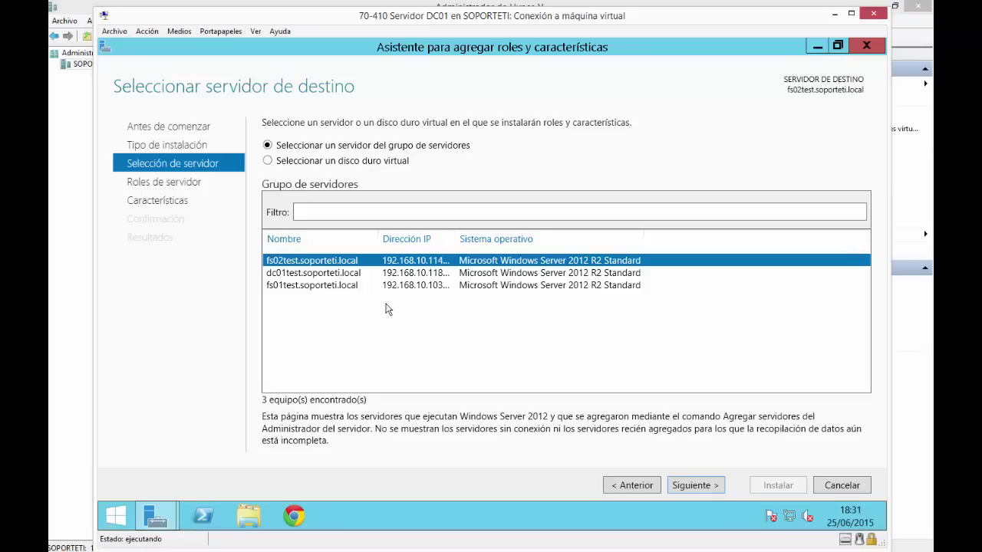
Step: Select the Servidor de archivos role under Servicios de archivos y almacenamiento and install it
click(191, 184)
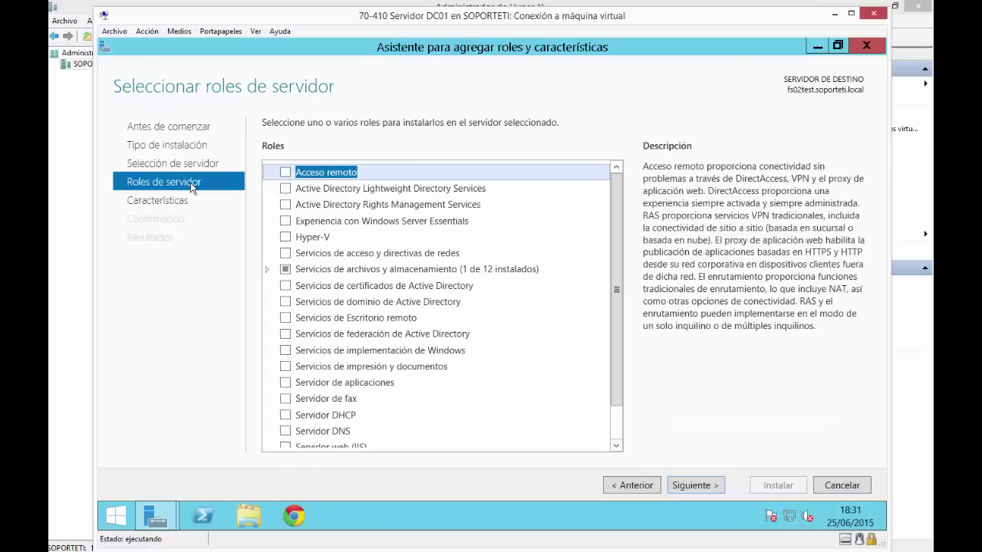
click(267, 270)
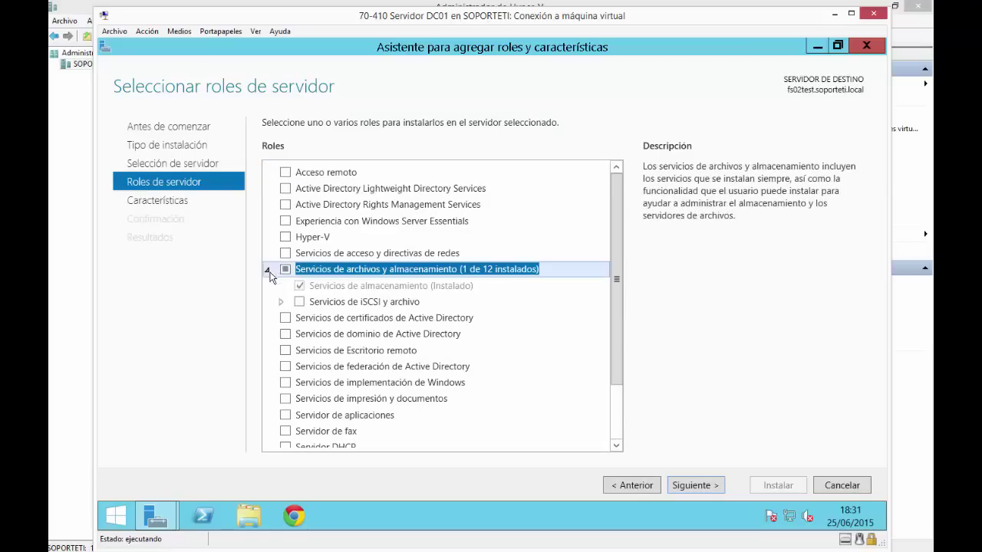
click(281, 302)
click(313, 317)
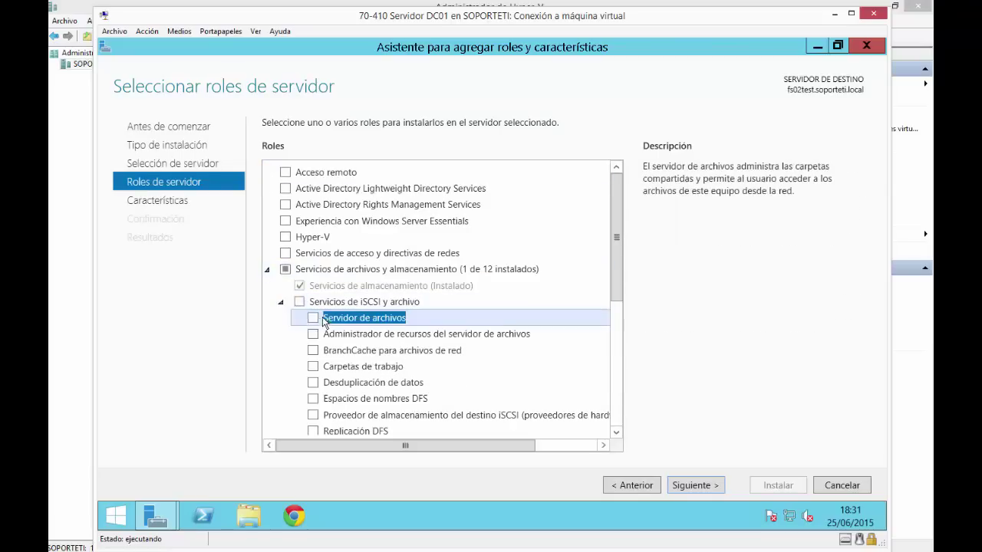
click(682, 484)
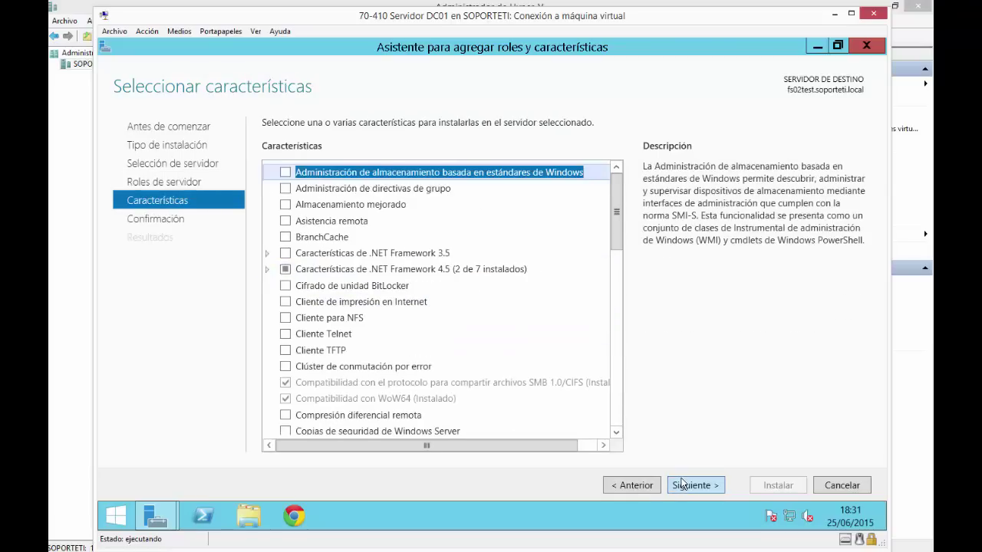
click(682, 485)
click(753, 486)
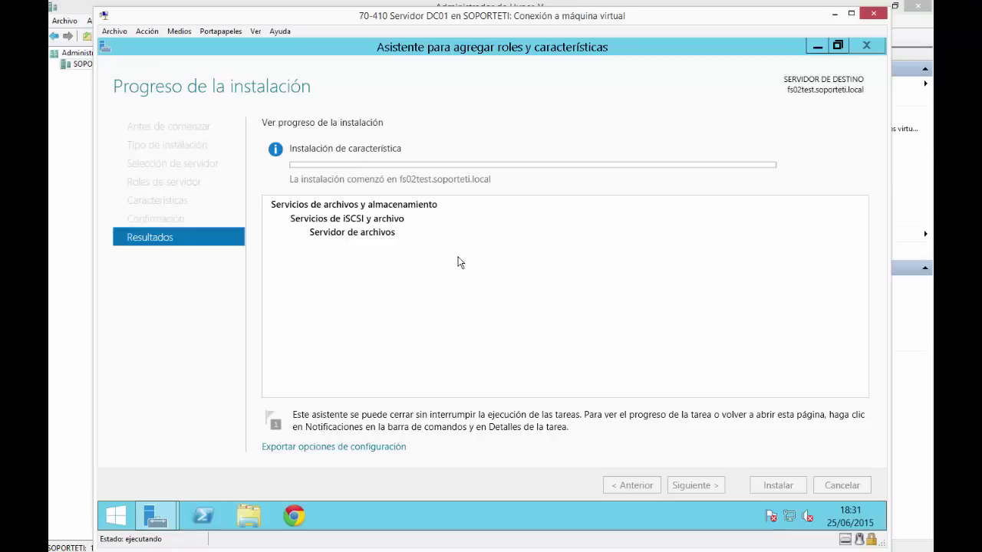
key(super)
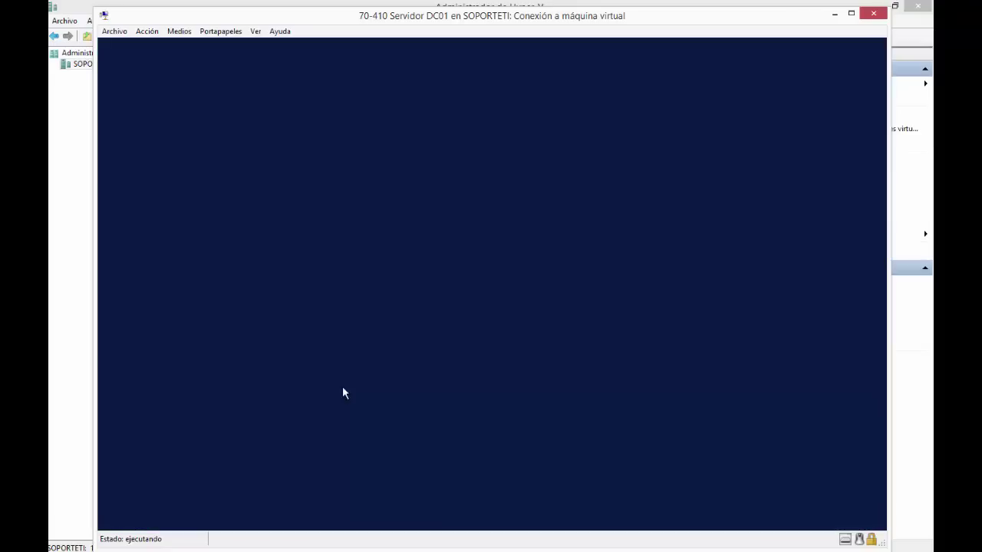
Step: Review users in the Técnicos 1 and Tests OUs, close ADUC, and bring up Hyper-V Manager
key(super)
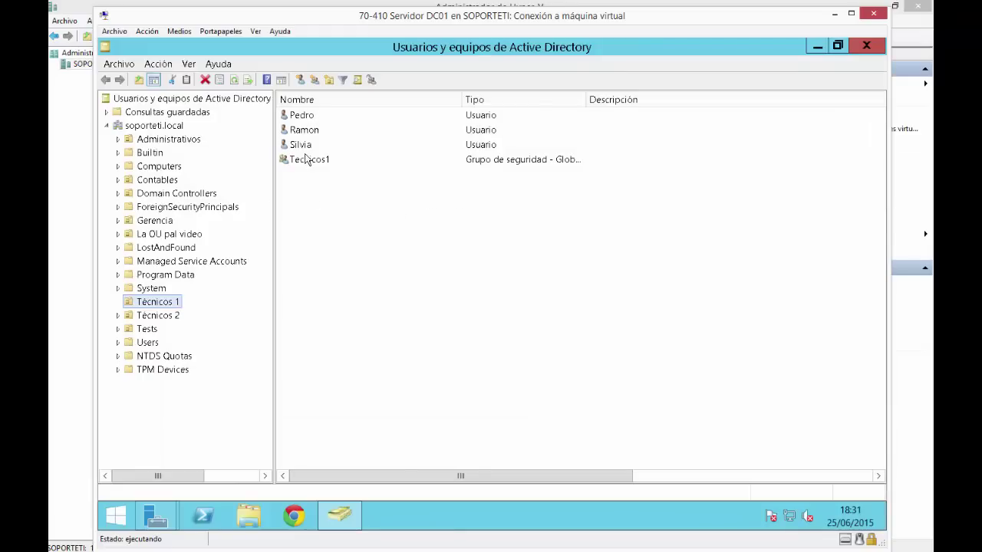
click(309, 145)
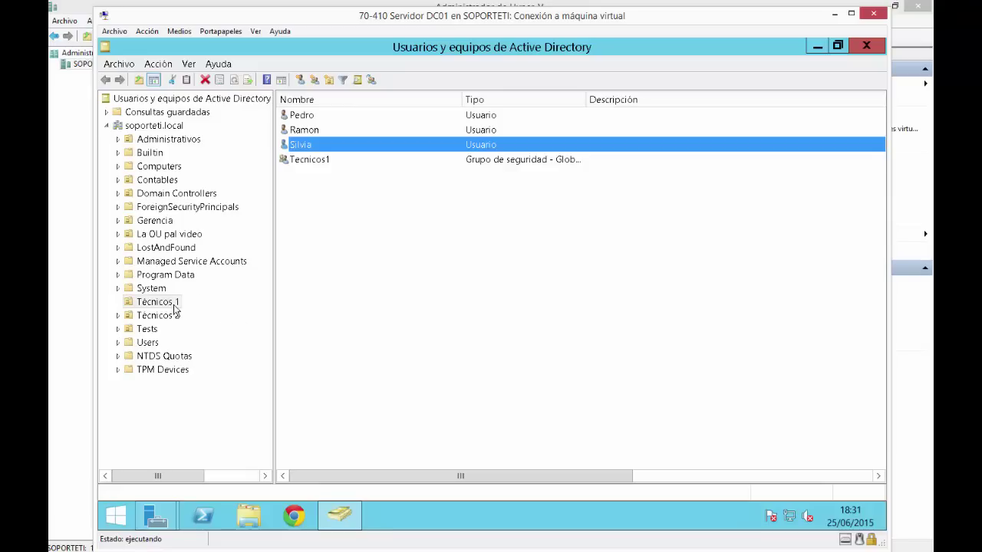
click(147, 329)
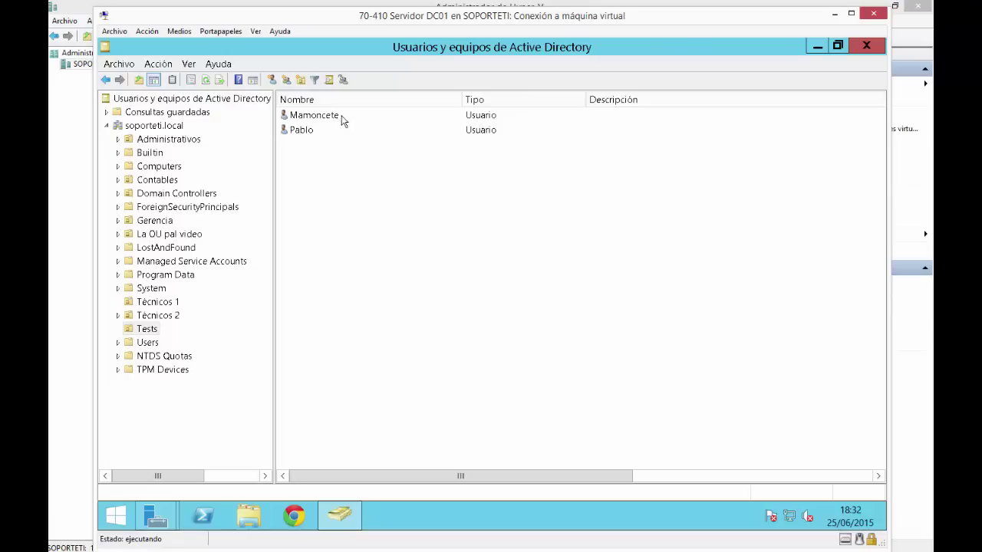
click(860, 44)
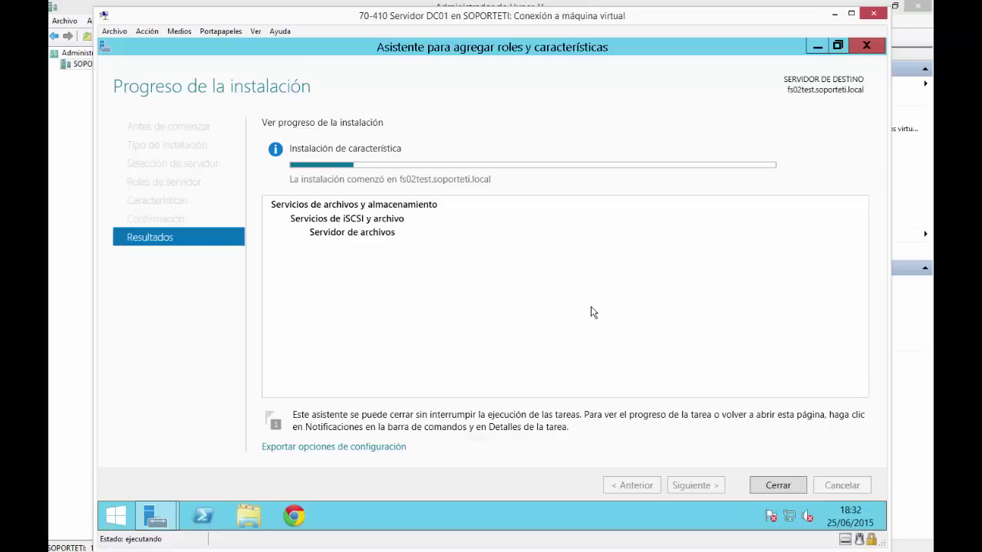
click(84, 394)
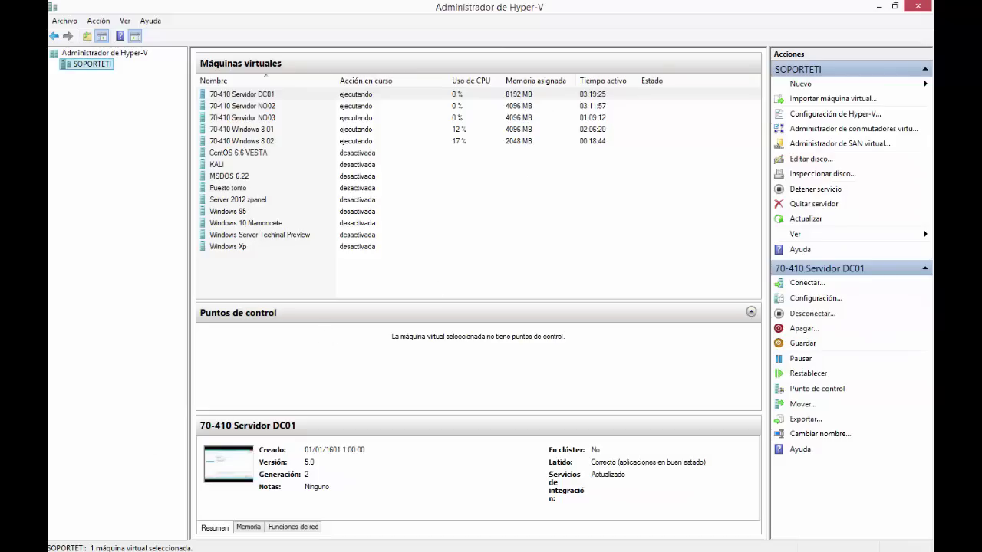
Step: Switch to the Visio diagram linking the building to DC01TEST, FS01TEST and FS02TEST
key(alt+Tab)
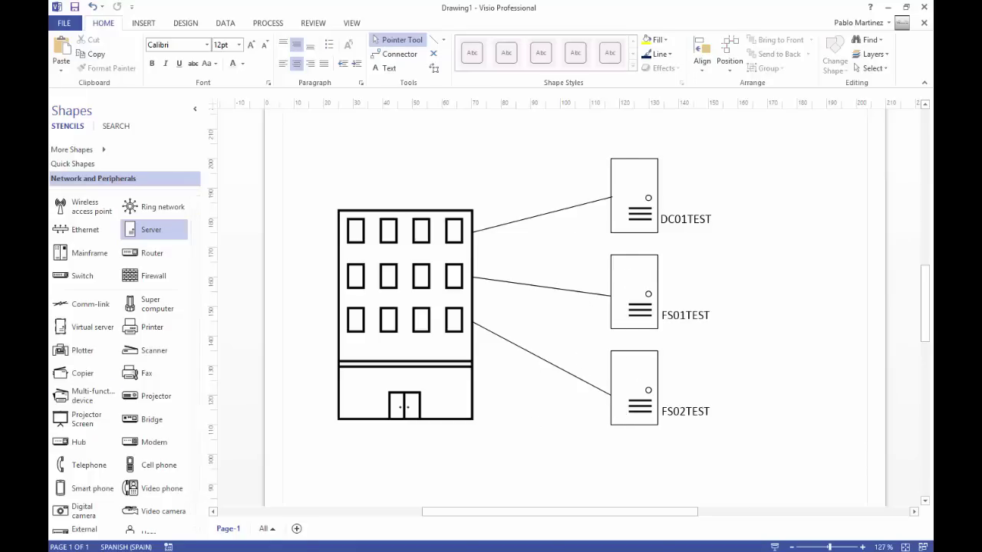
Step: Return to the DC01 console showing the file server role installed on fs02test
key(alt+Tab)
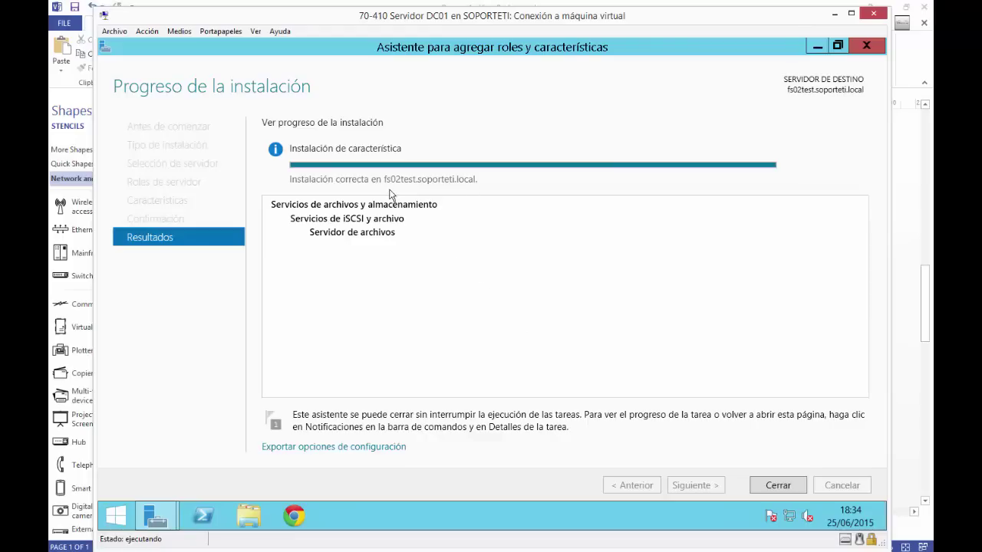
Step: Close the finished wizard and view File and Storage Services shares for dc01test
click(776, 486)
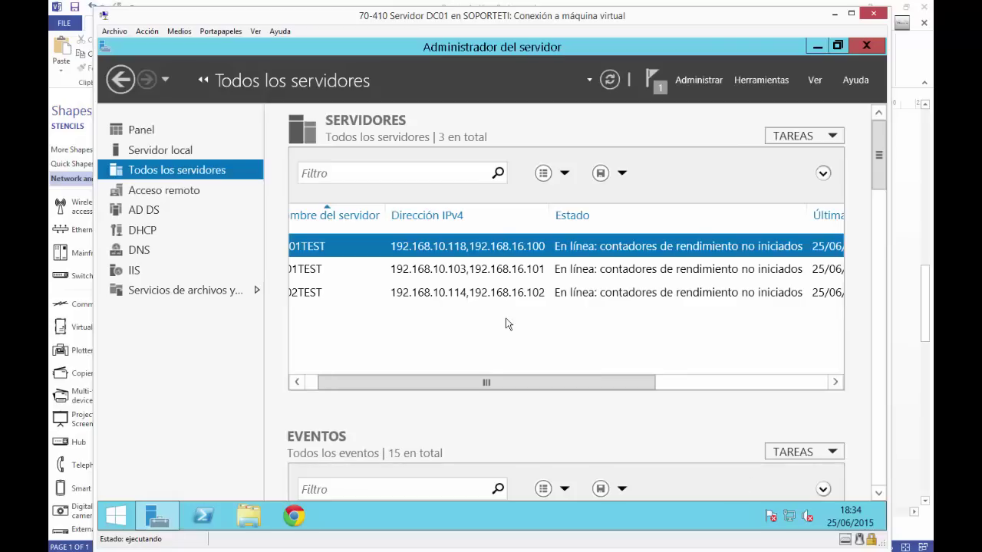
drag(394, 381, 339, 315)
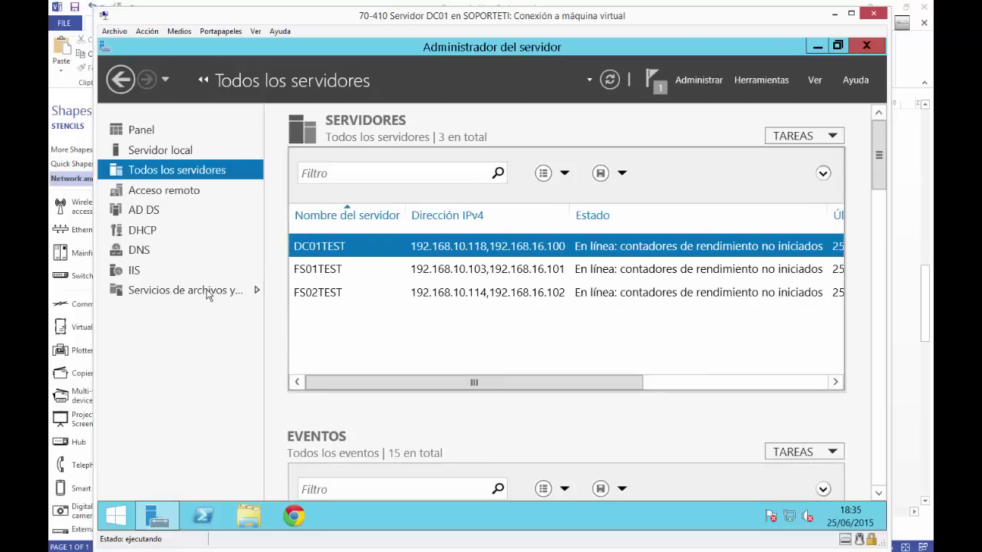
click(183, 291)
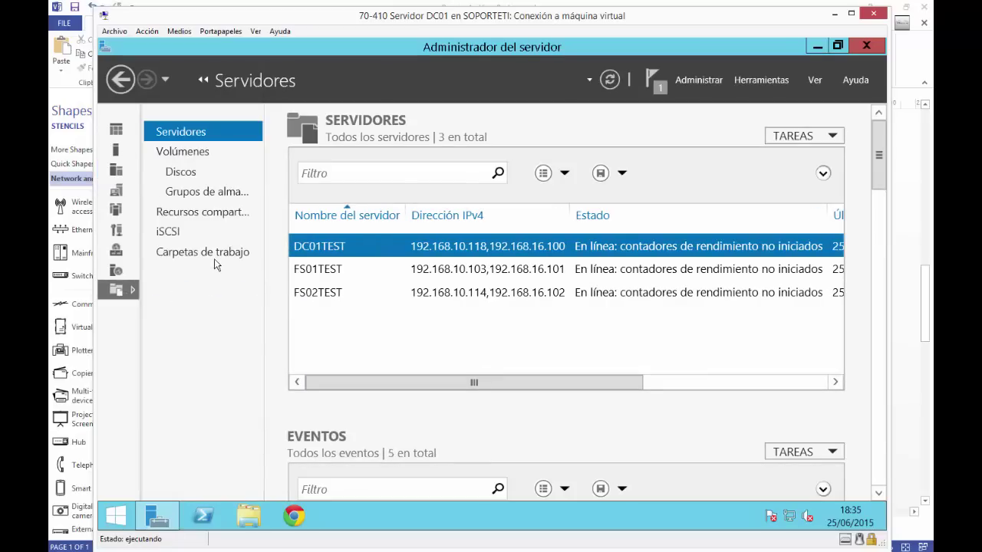
click(224, 216)
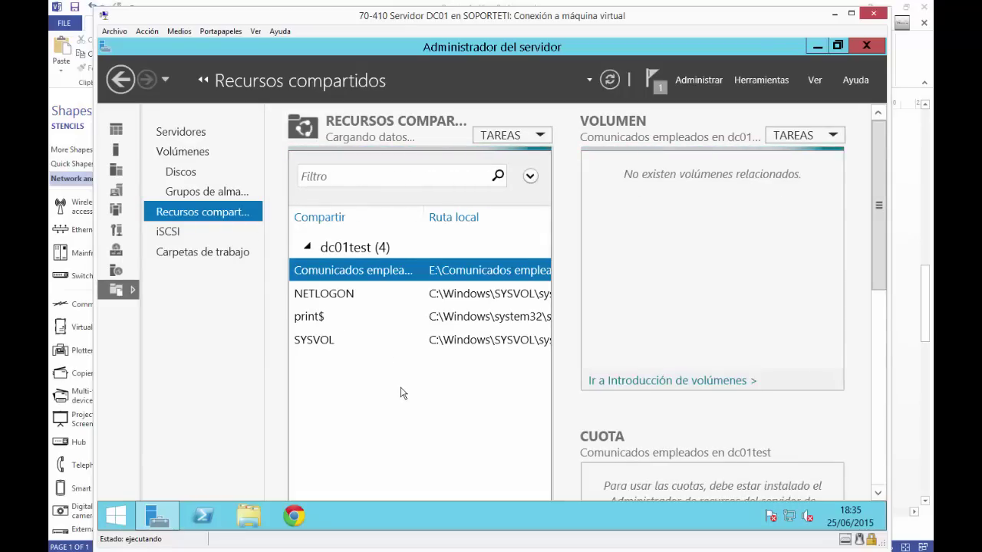
Step: Check a user account in the Tests OU in ADUC, then return to Server Manager's shares page
click(119, 517)
click(477, 212)
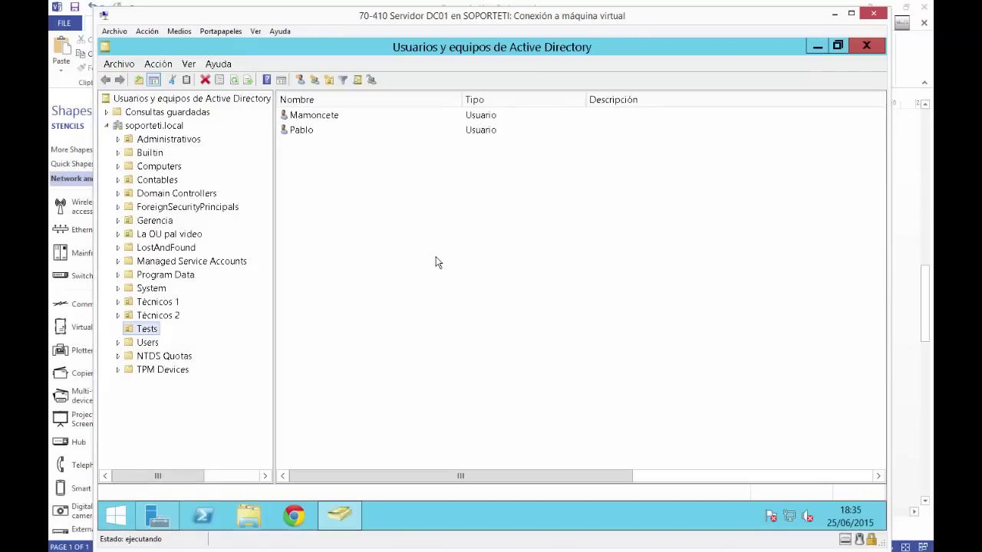
click(320, 132)
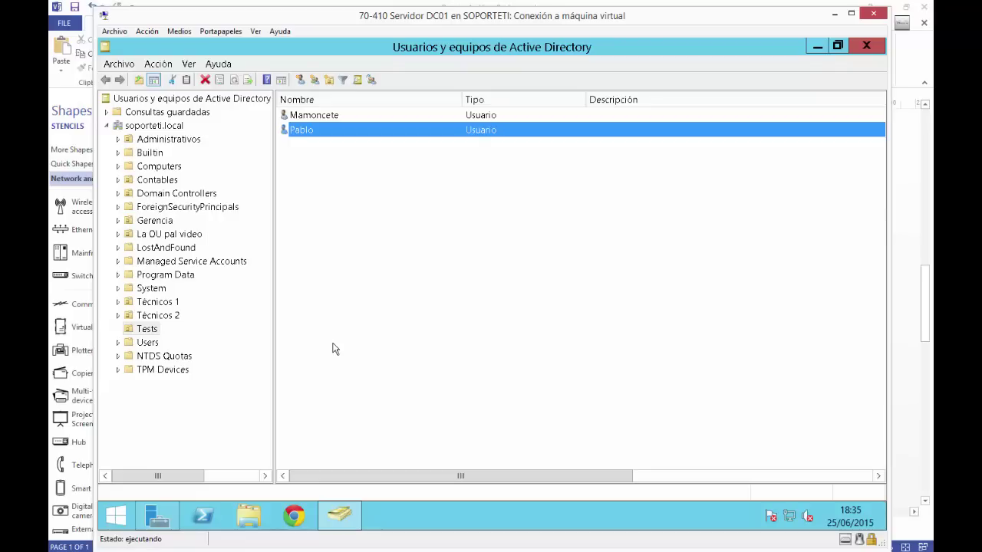
click(155, 514)
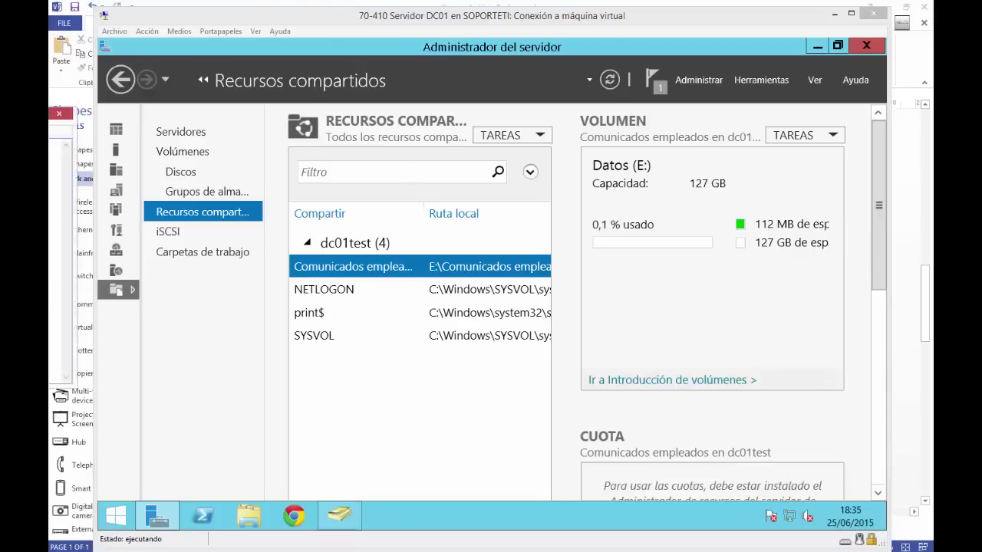
Step: Write a Notepad plan: FS02TEST gets a user's 'Tutoriales' folder, FS01TEST the engineers' 'Ingeniería' folder
text(FS=")
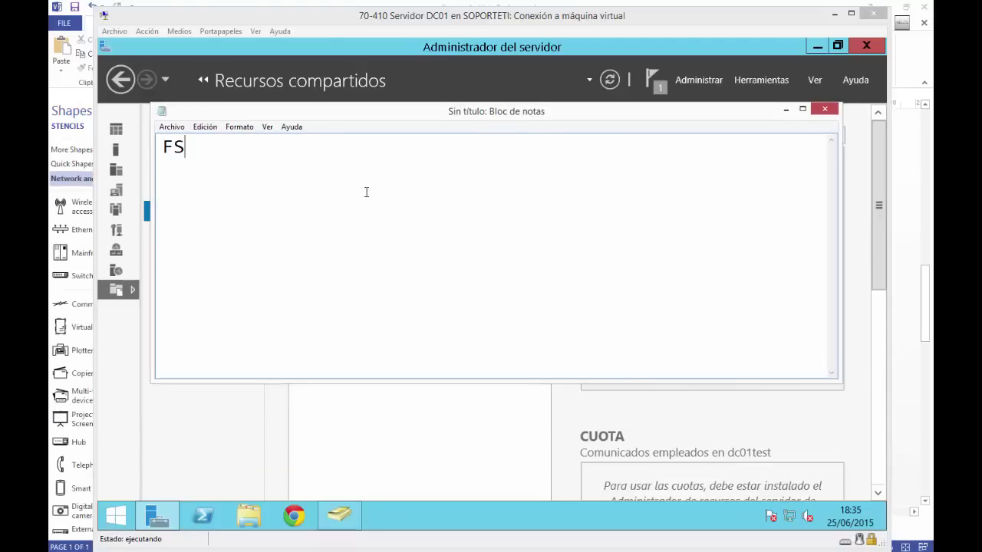
key(BackSpace)
key(BackSpace)
text(02TEST )
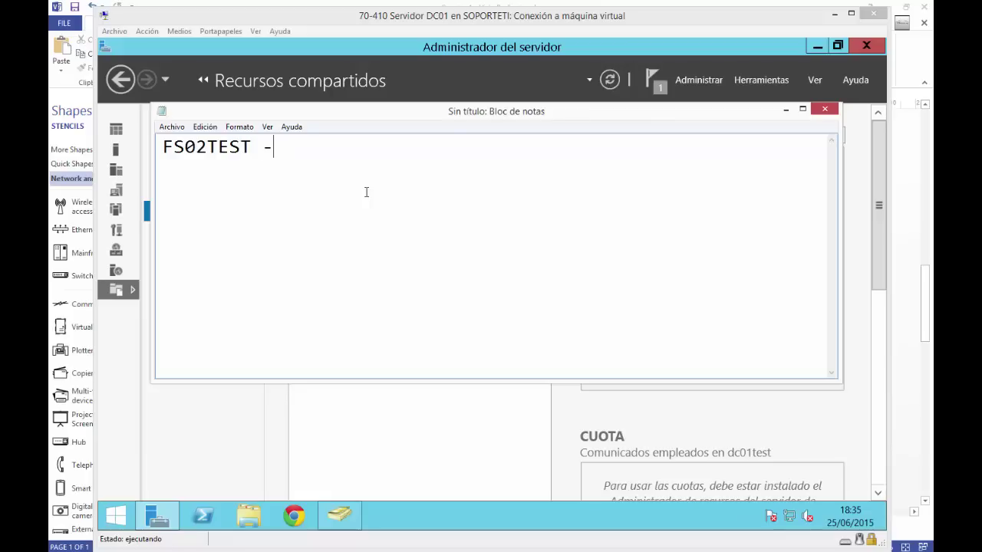
text(-> Carpet)
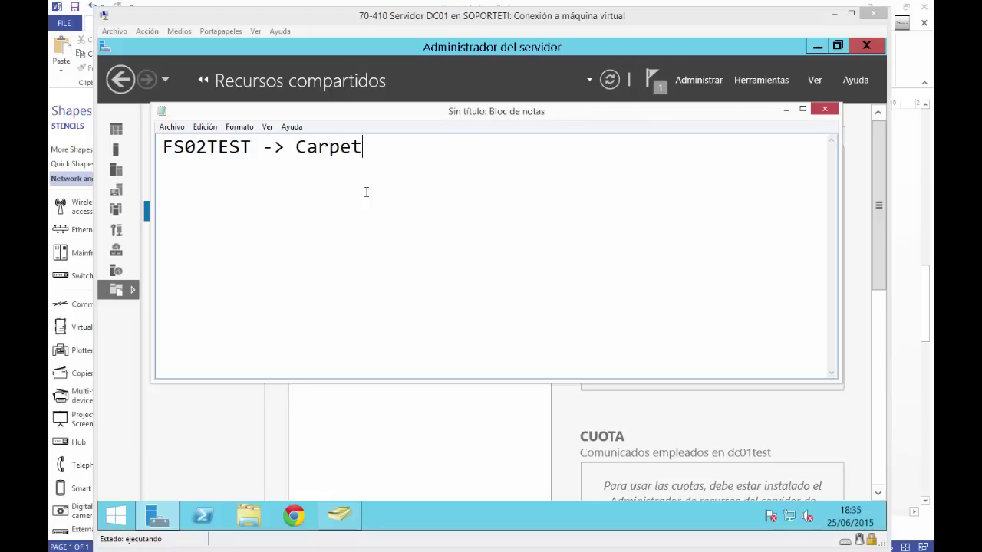
text(a de Pablo)
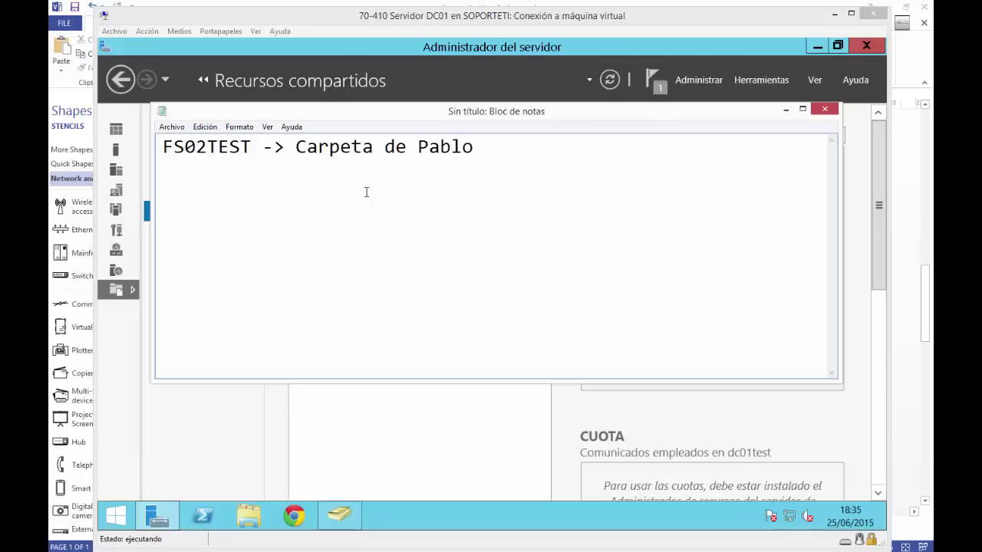
text( "Tutoriales")
key(Return)
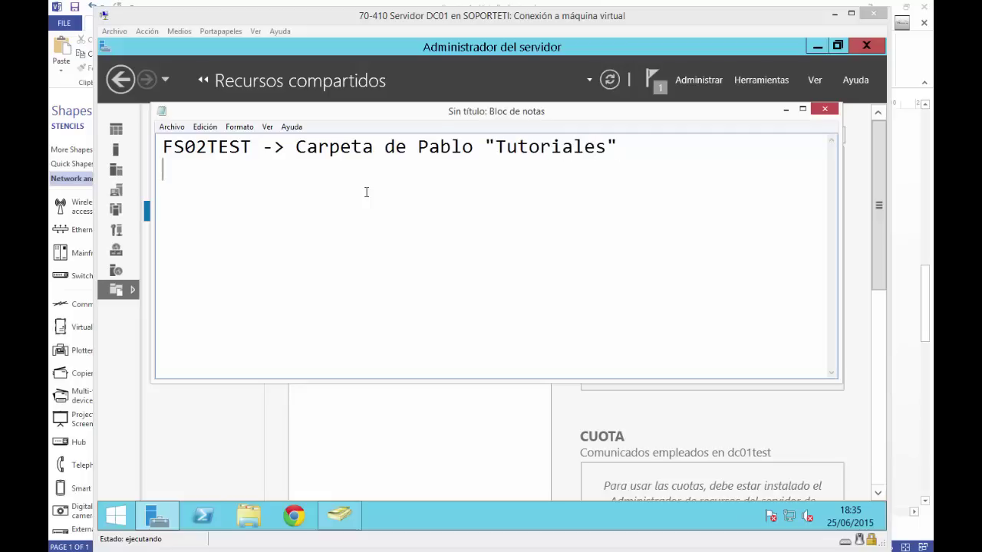
text(FS01TEST -)
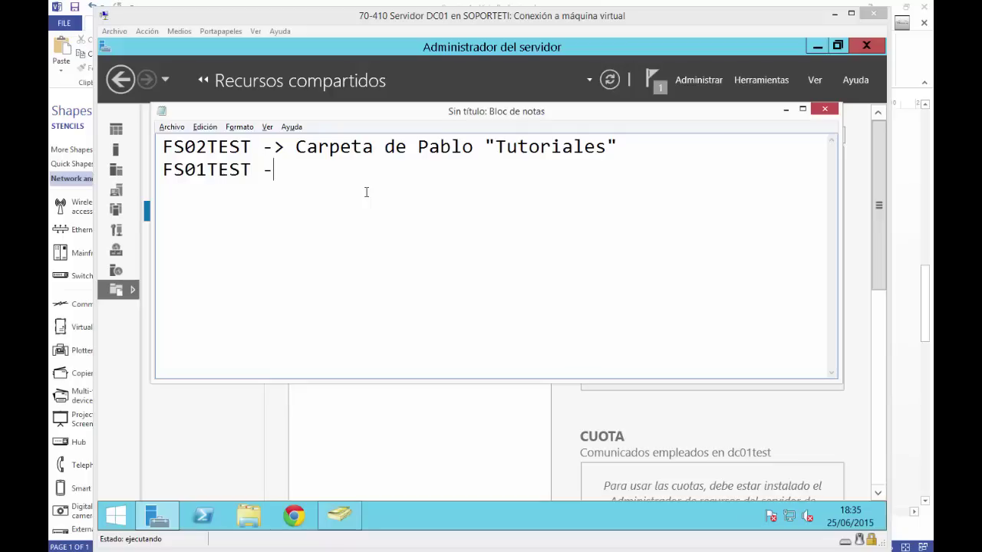
text(> Carpet)
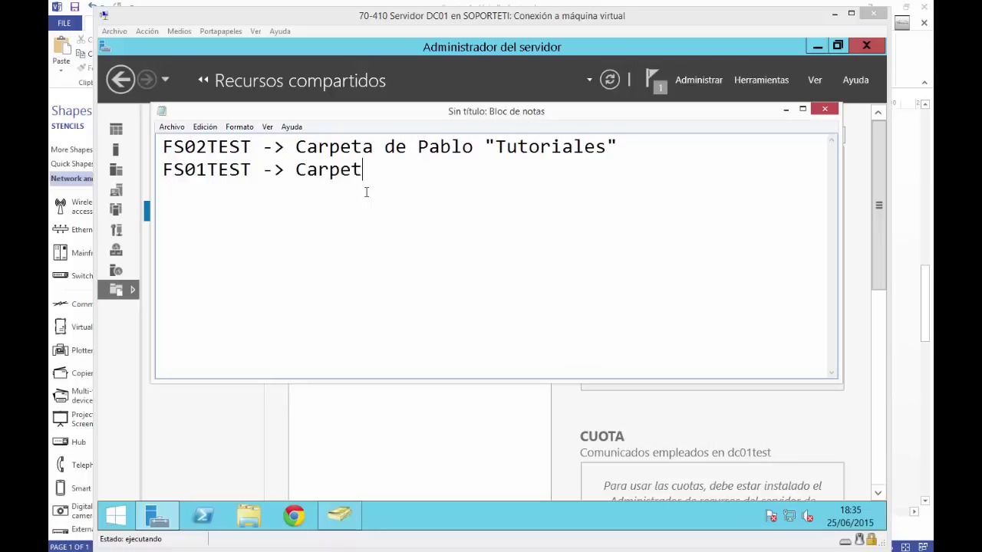
text(a de Ingenieros )
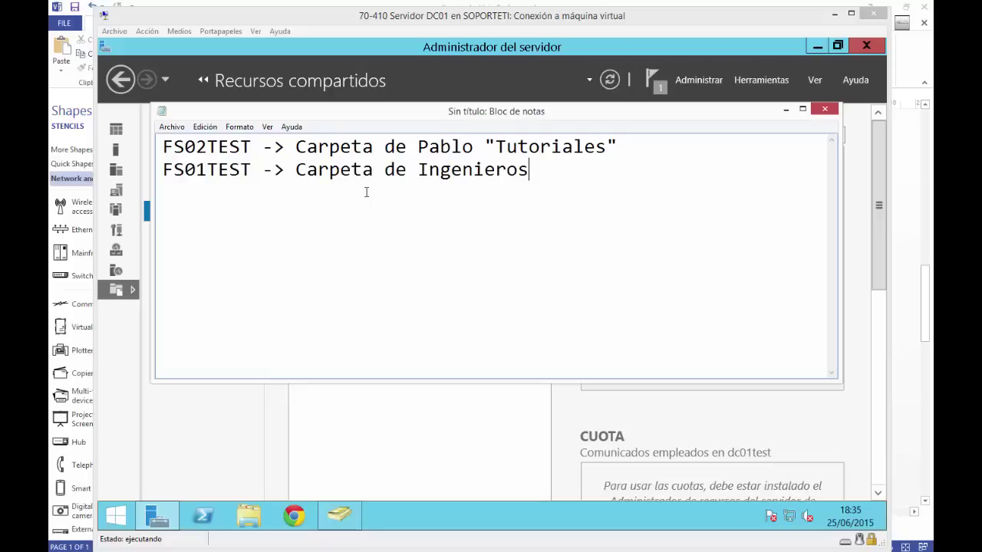
text("Ingfeni)
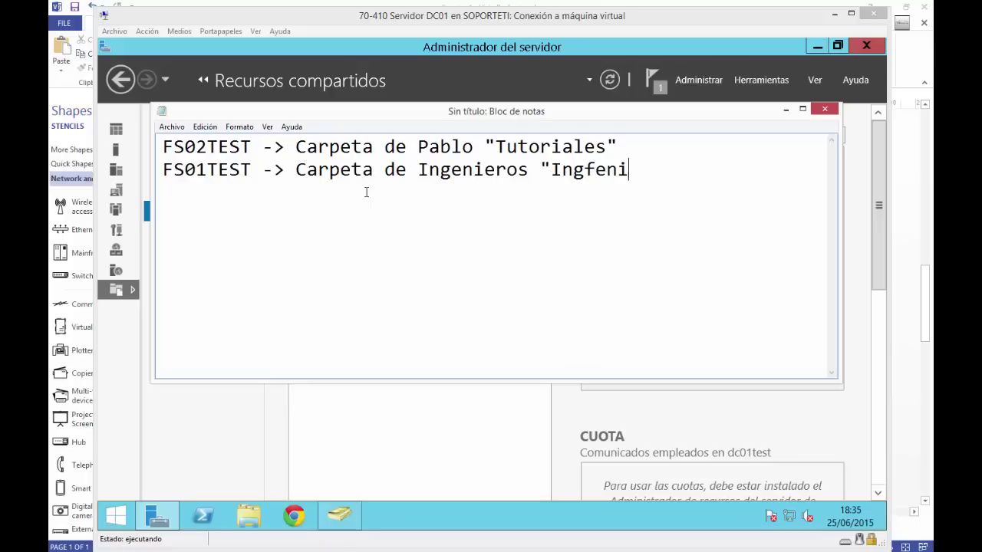
text(ería")
key(ctrl+Left)
key(Delete)
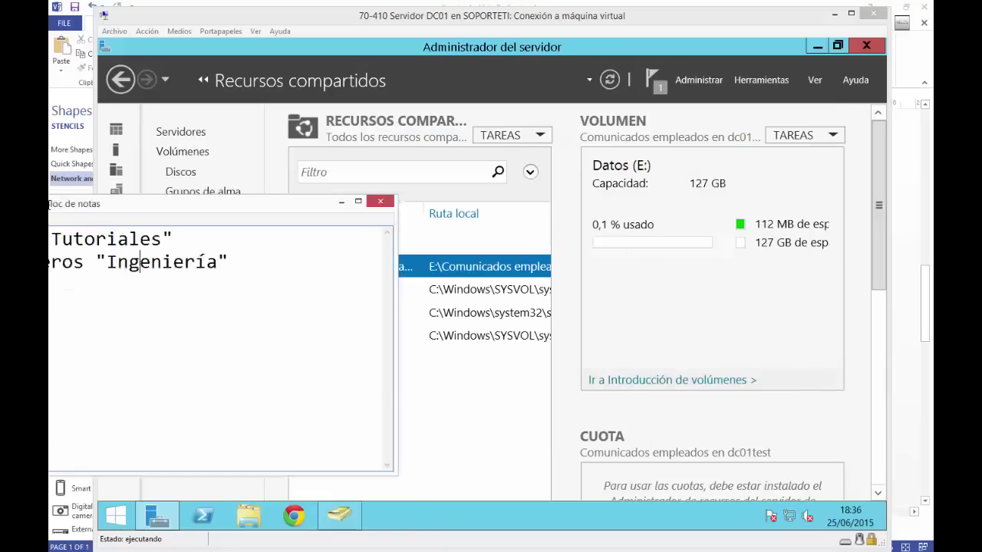
Step: Start a new SMB Rápido share and choose fs01test as its host server
drag(548, 114, 0, 223)
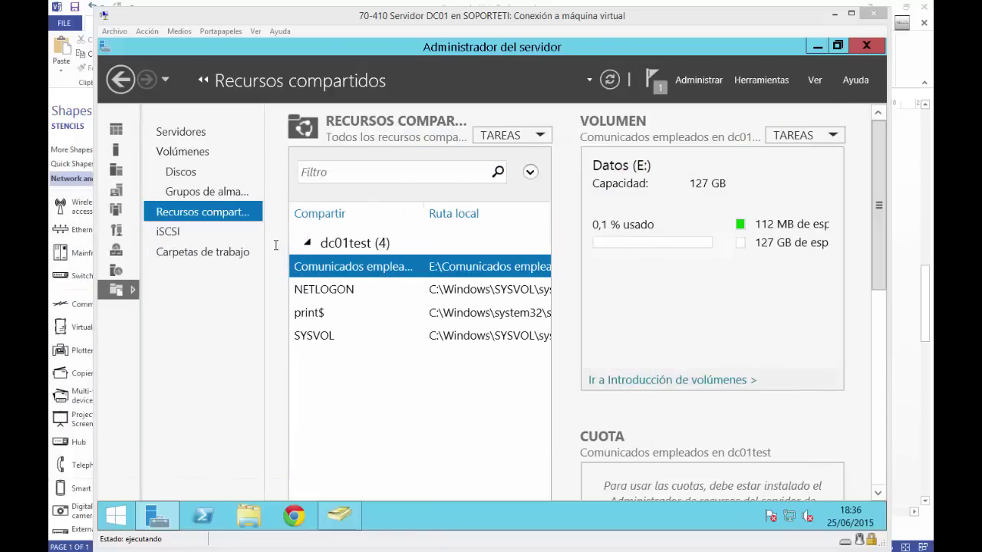
click(493, 135)
click(497, 151)
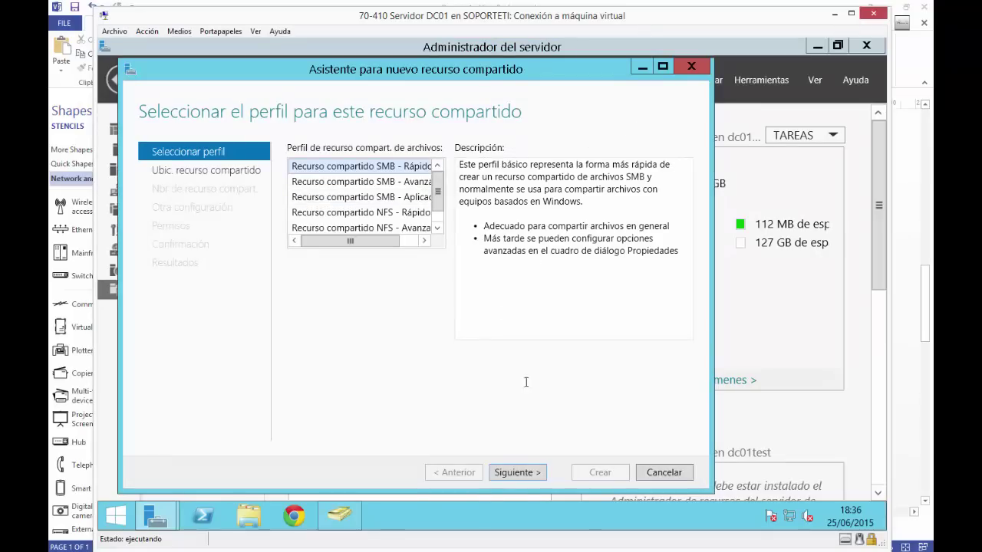
click(512, 472)
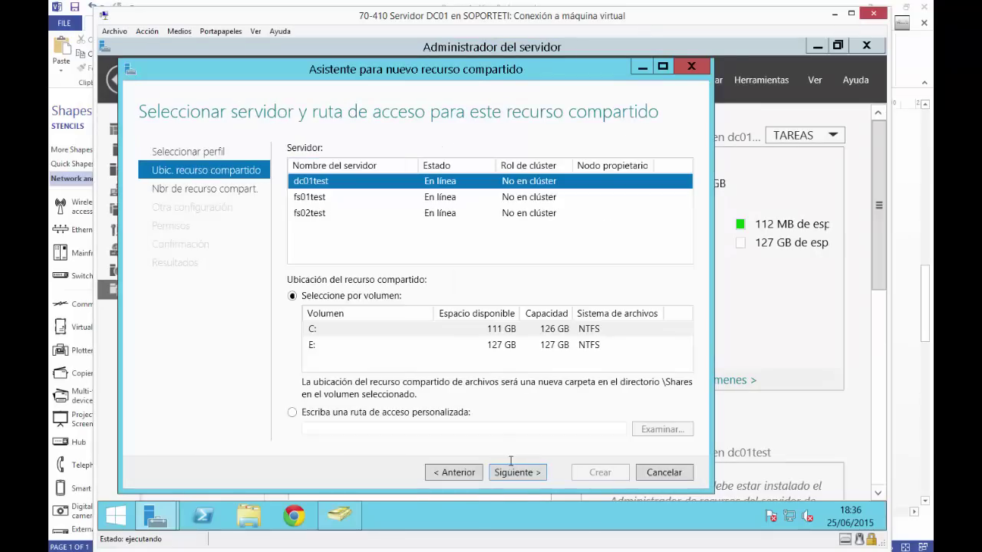
click(328, 196)
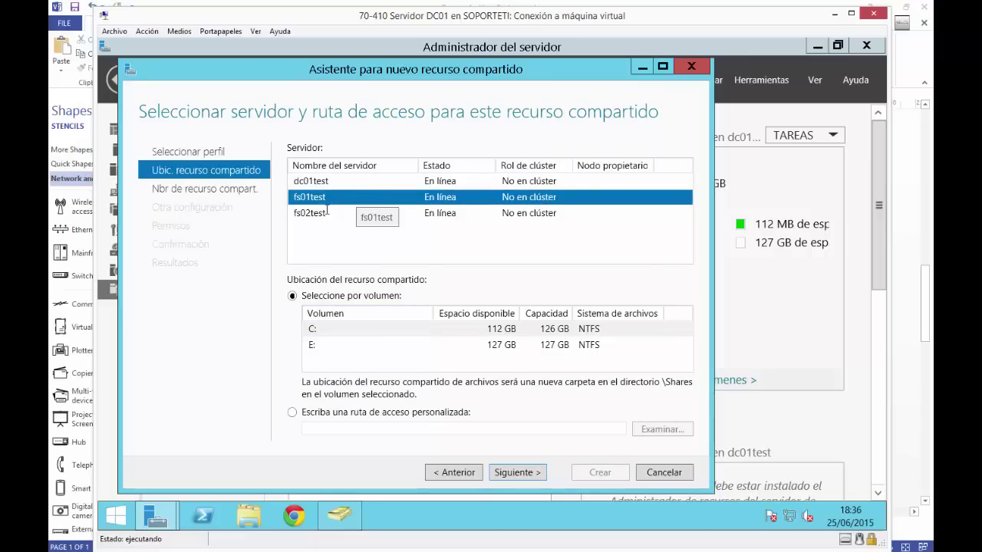
Step: Glance at the share notes, then show the Técnicos 1 OU in Active Directory Users and Computers
key(alt+Tab)
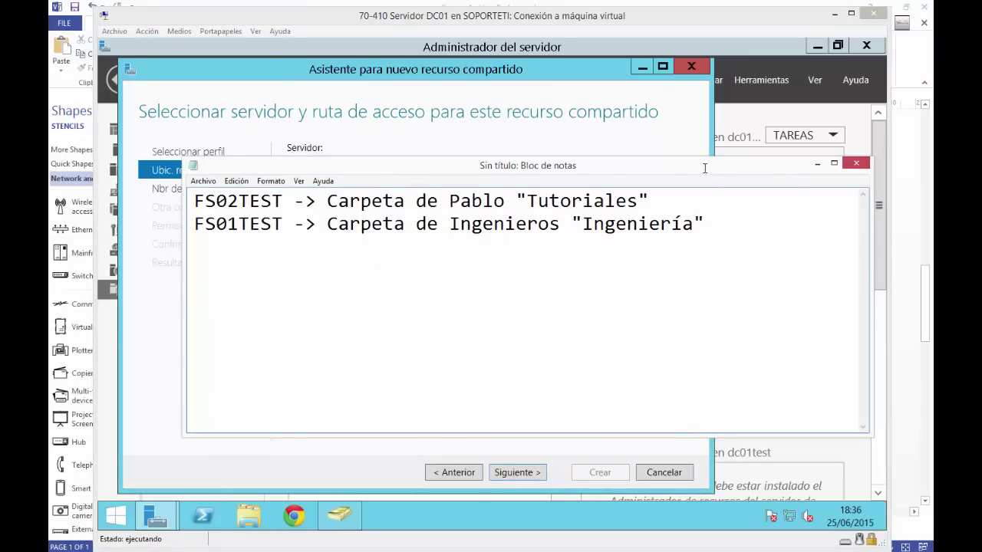
key(alt+Tab)
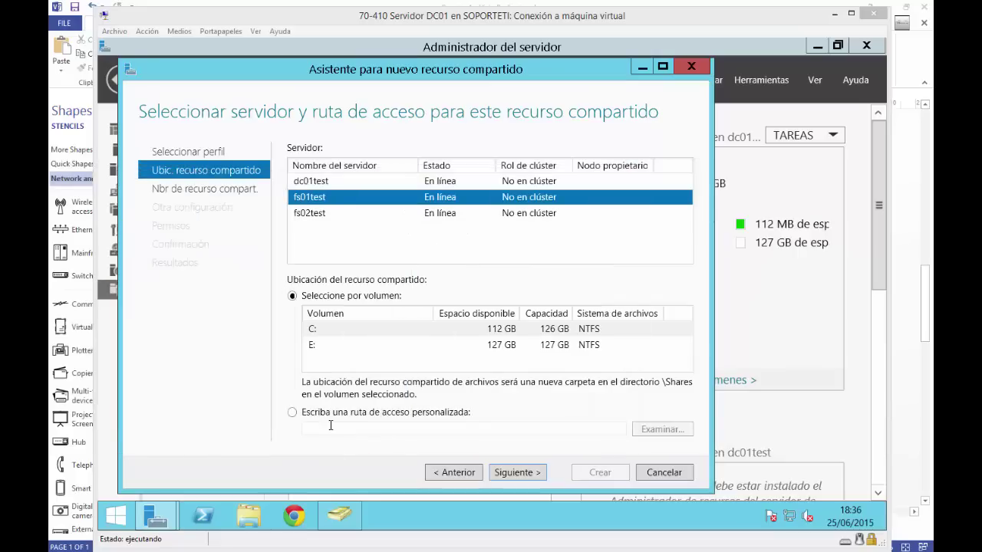
key(alt+Tab)
click(158, 301)
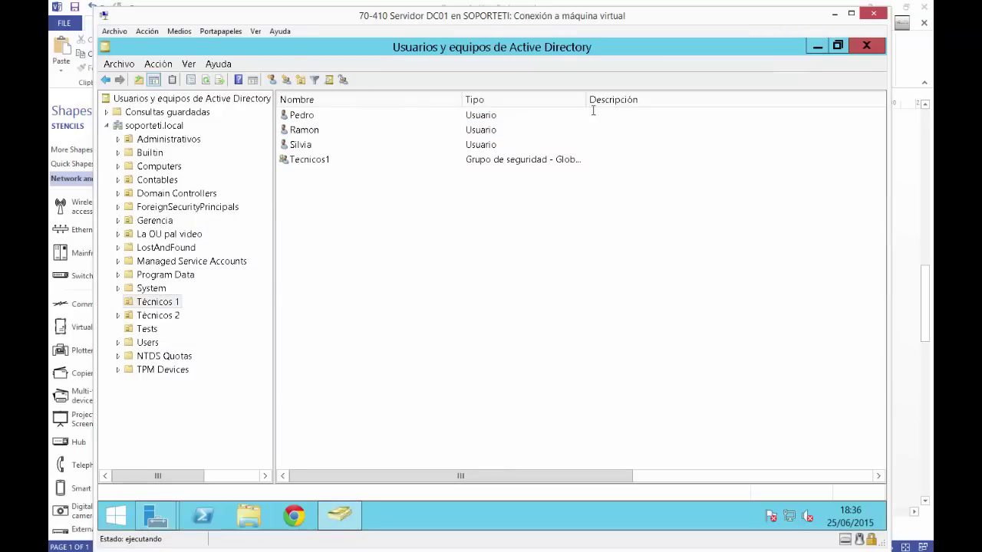
Step: Widen the Tipo column and review the Tecnicos1 group's members, closing its properties with Cancelar
drag(587, 101, 658, 101)
click(493, 160)
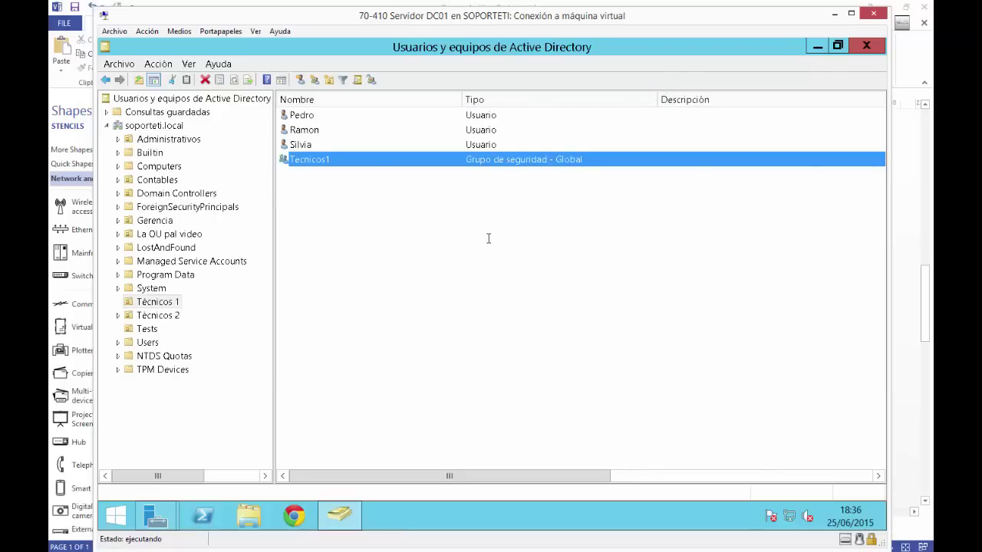
double_click(343, 160)
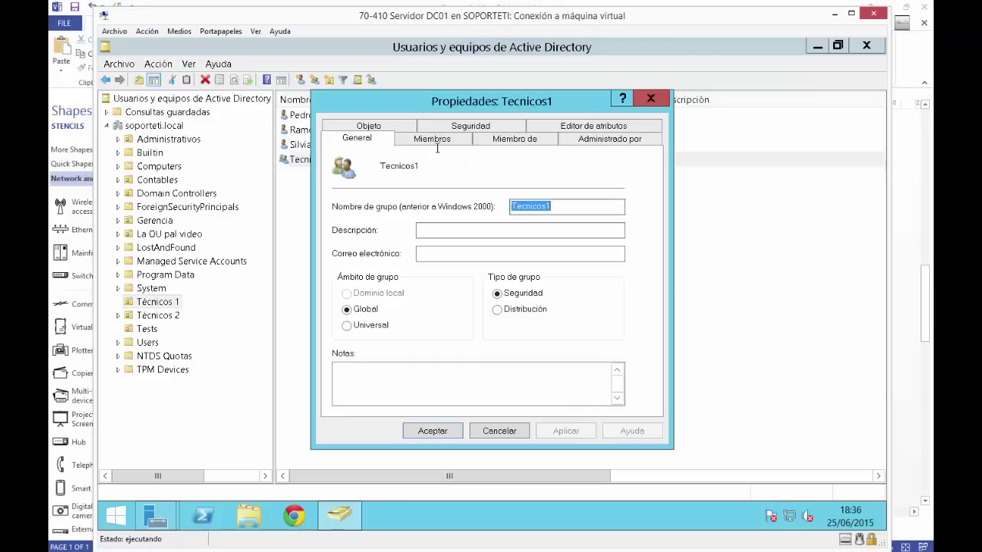
click(434, 139)
click(359, 213)
click(368, 201)
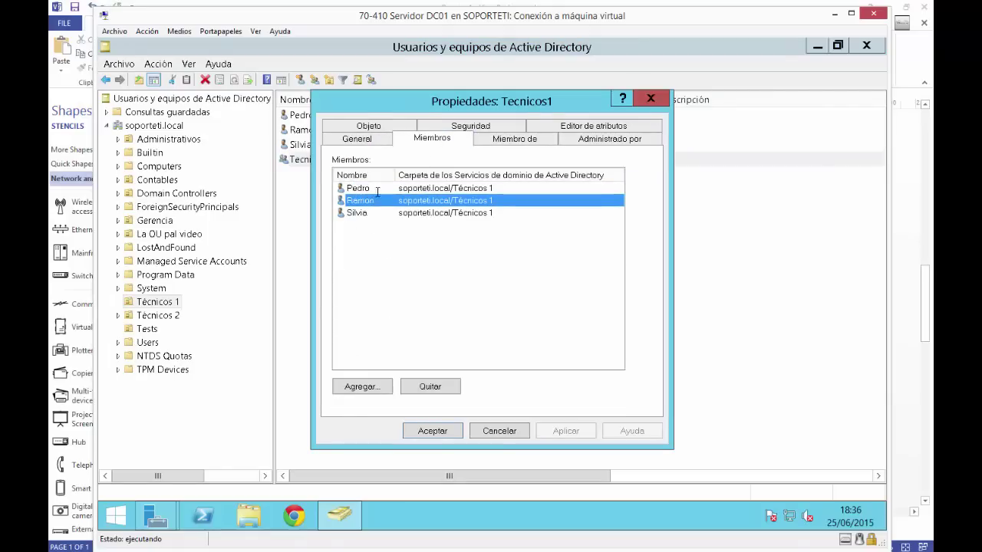
click(378, 189)
click(499, 431)
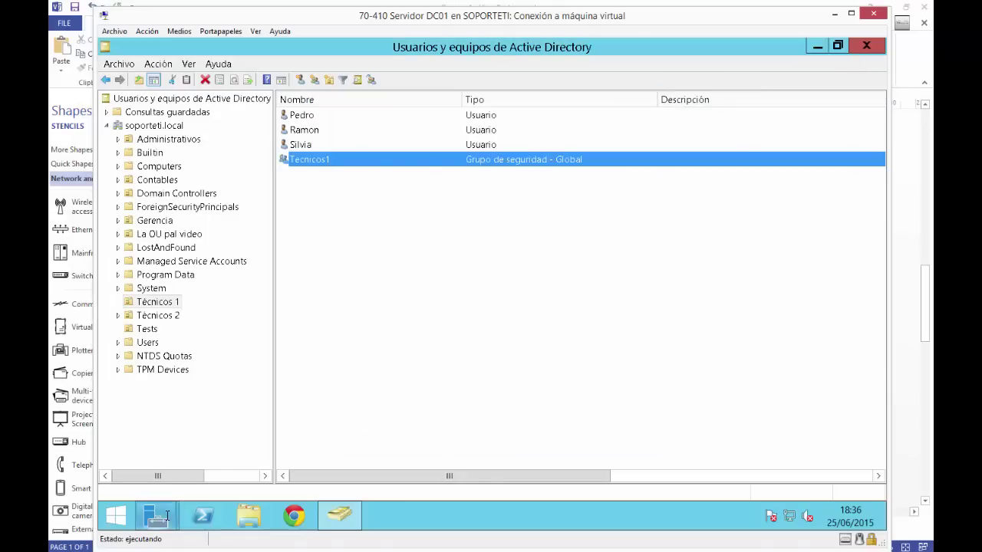
Step: Reopen the new share wizard on volume E: and browse a custom path on Datos (E:)
mouse_move(159, 515)
click(416, 432)
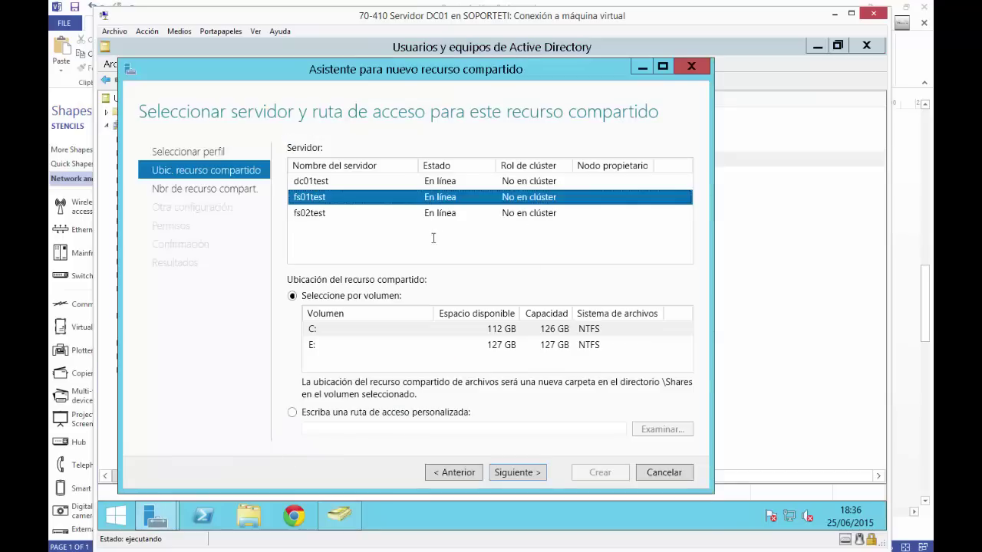
click(327, 350)
click(313, 412)
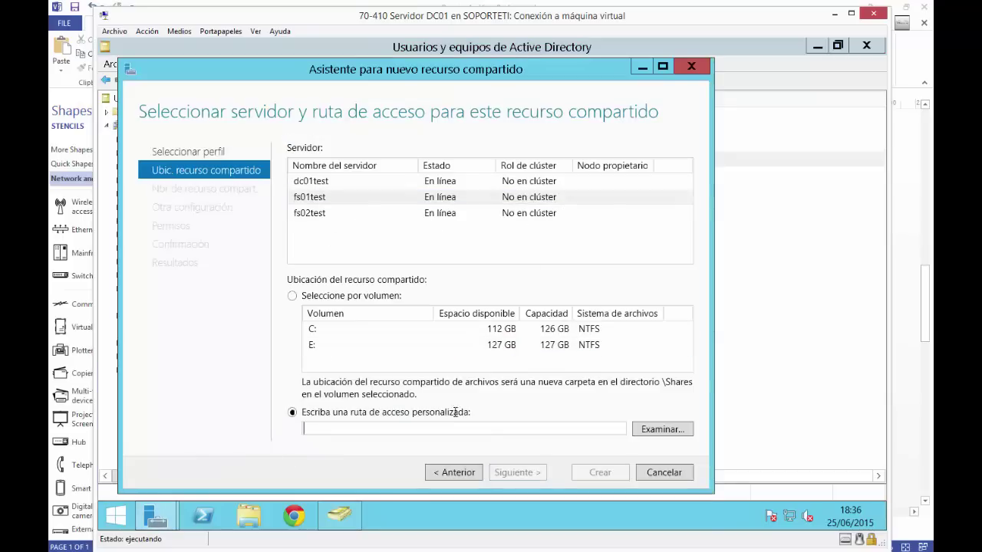
click(650, 431)
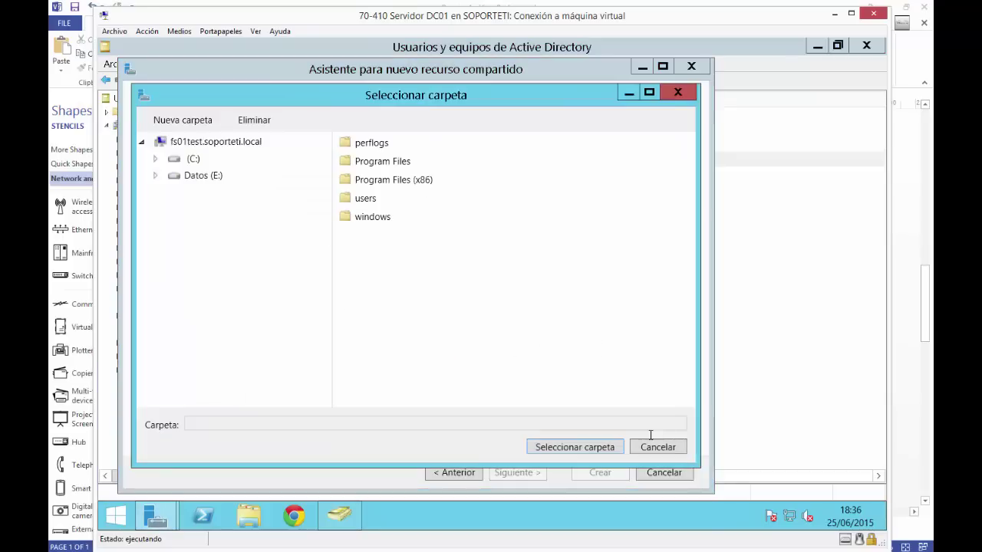
click(221, 176)
Step: Rename the ingeniería folder to Ingenieria and use E:\Ingenieria as the share location
click(381, 143)
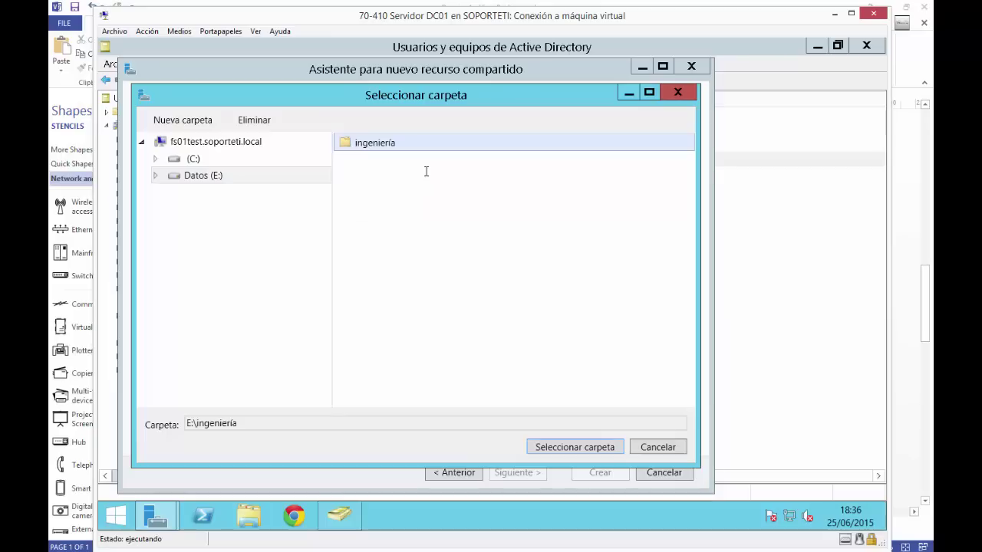
key(F2)
text(Ing)
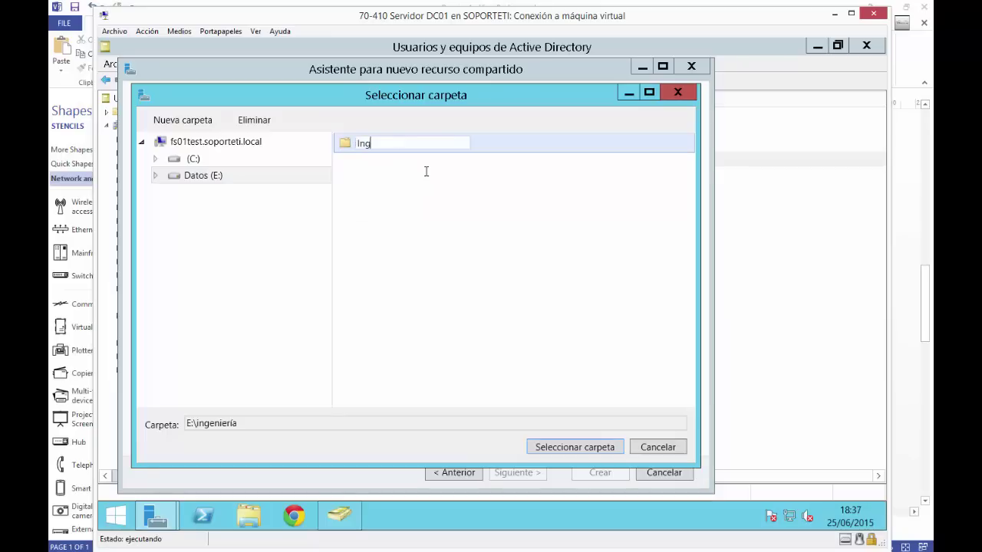
text(enieria)
key(Return)
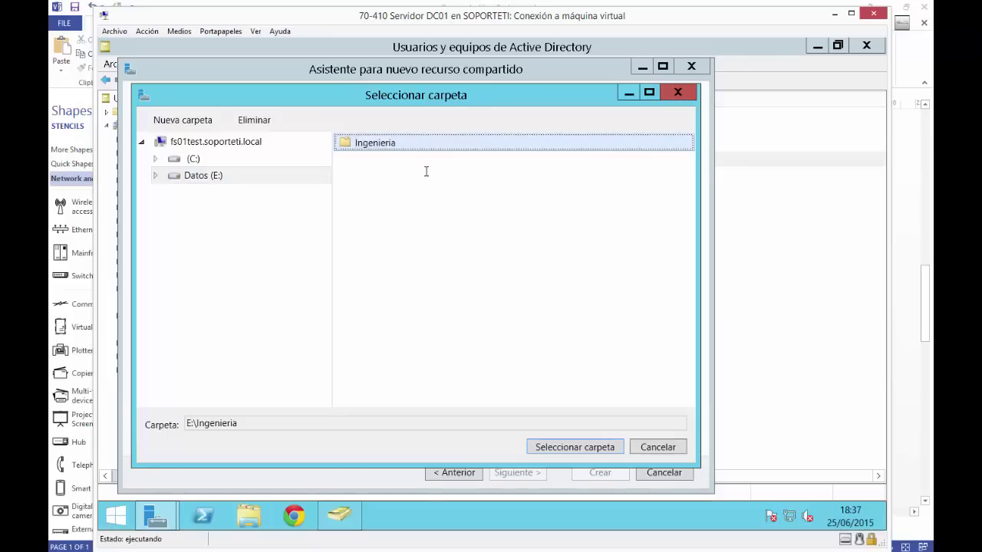
click(566, 444)
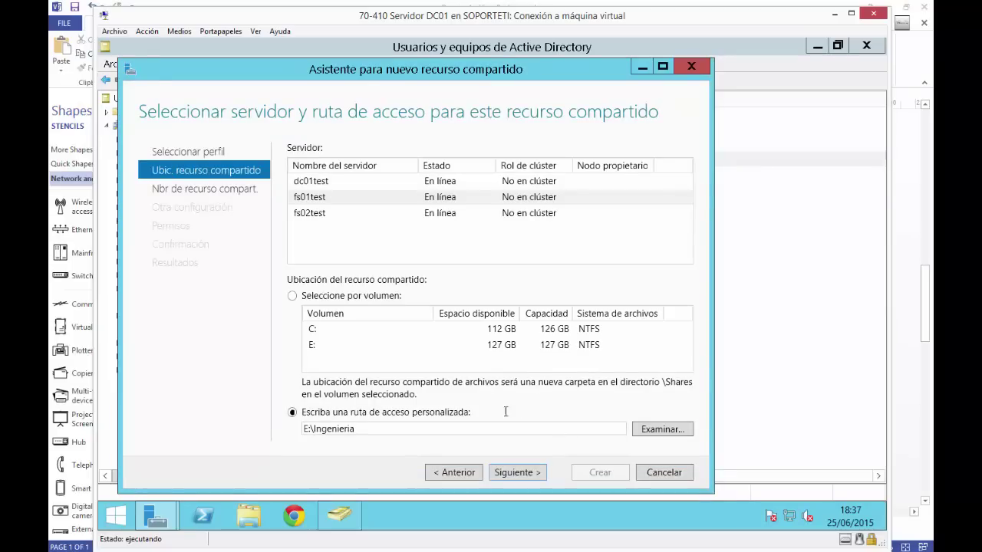
click(518, 469)
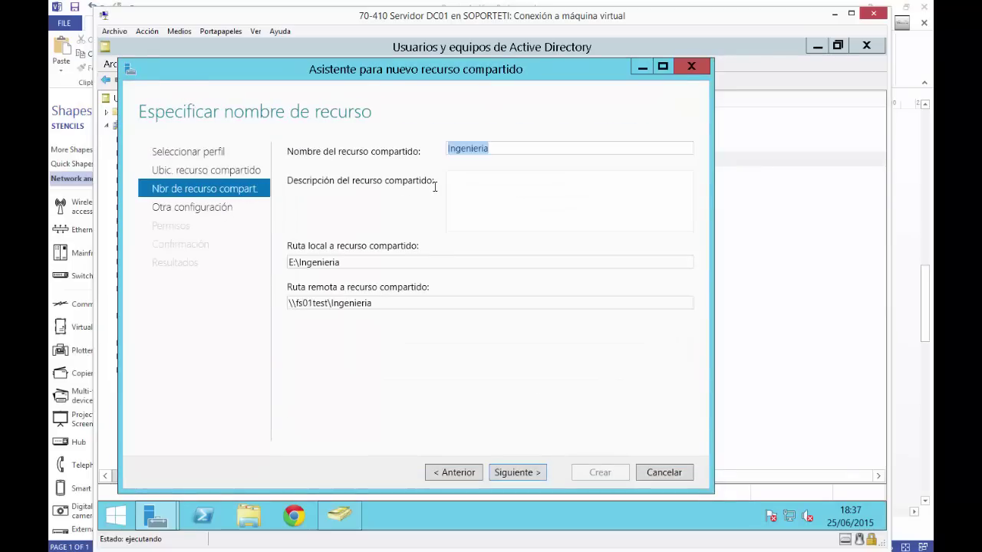
Step: Type the share description 'Ingenieria en FS01TEST para equipo técnico nuclear…', correcting typos
click(474, 190)
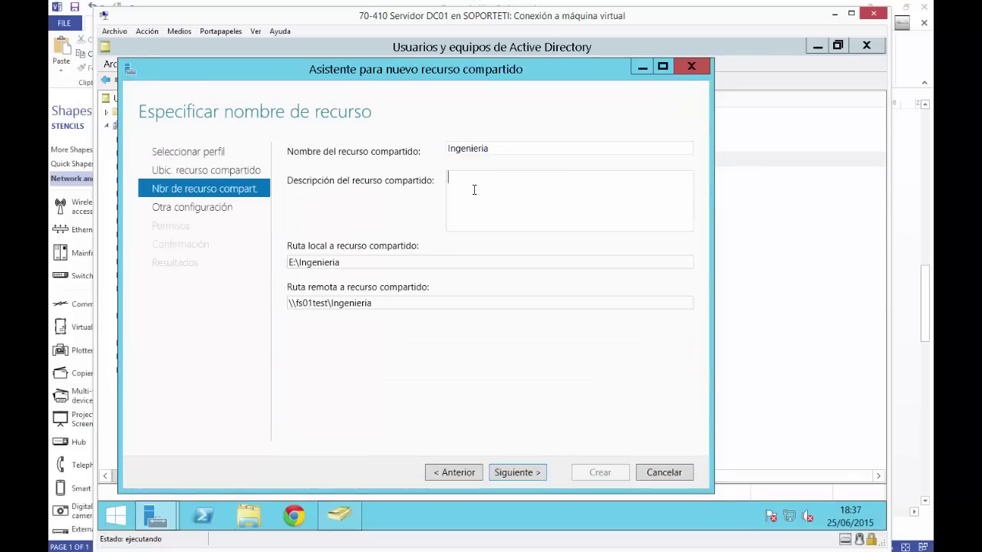
text(Ingenier)
text(ia en )
text(FS)
text(01TEST)
text( para)
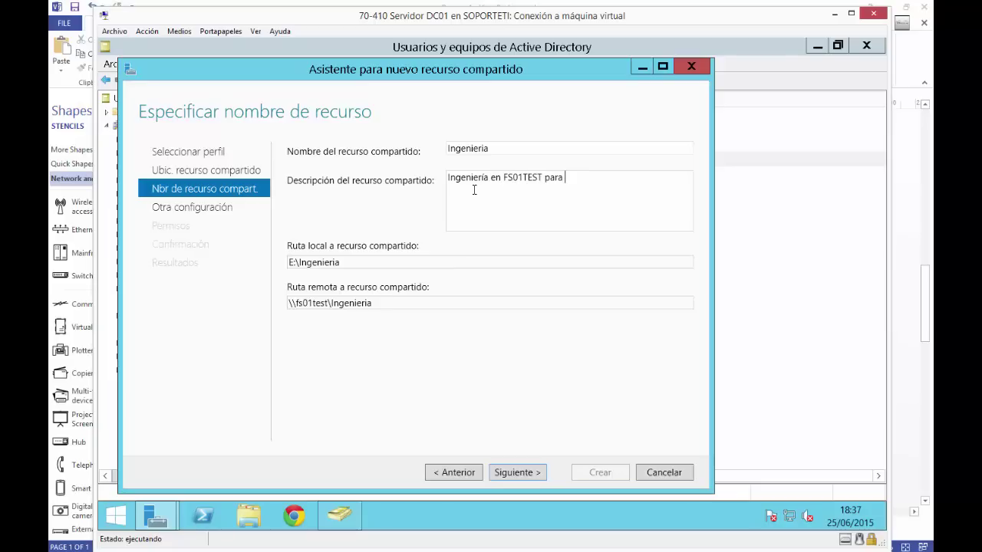
text( equipo tén)
key(BackSpace)
text(cnico nuclear centollo)
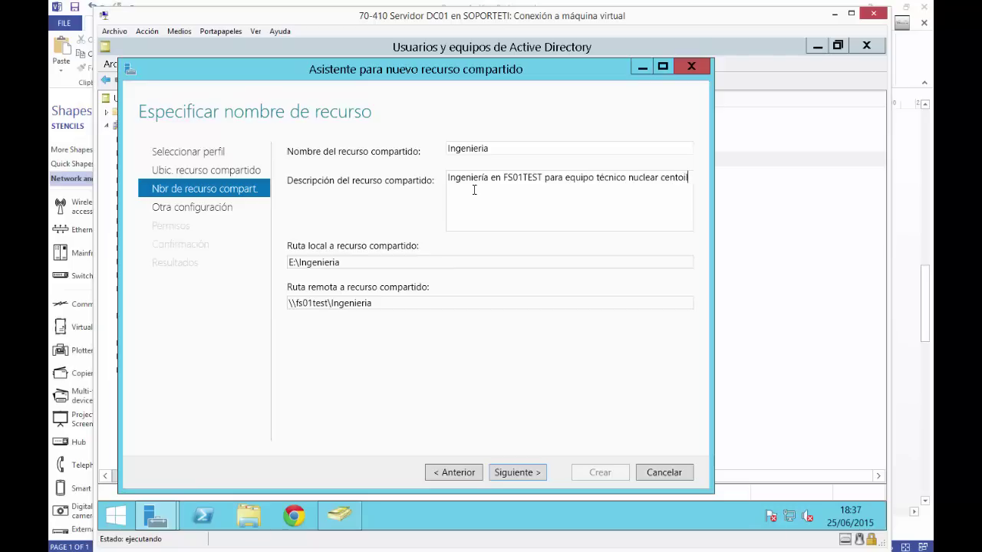
key(BackSpace)
key(BackSpace)
text(lo y calamar)
Step: Move the wizard forward and back, deleting then restoring the description text
key(alt+s)
key(alt+s)
key(alt+a)
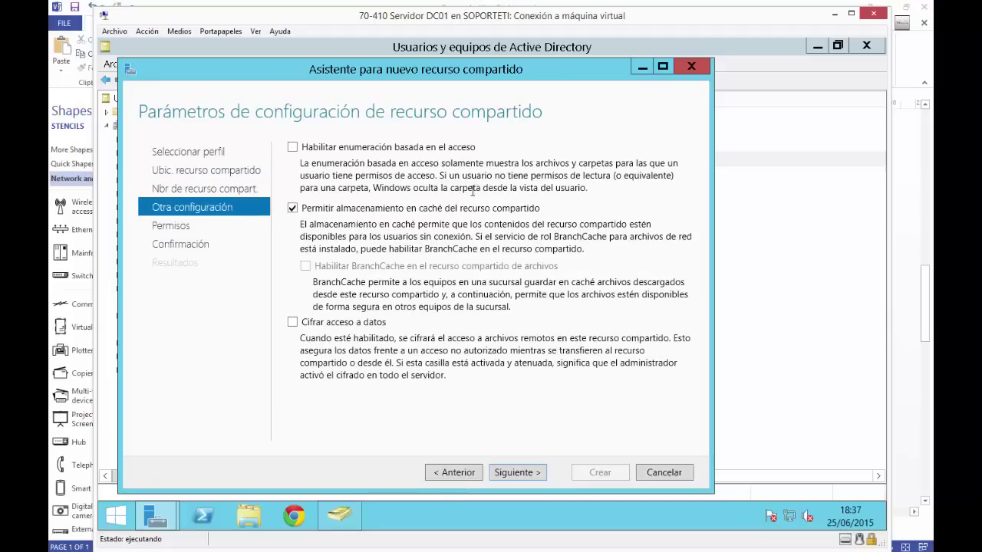
key(alt+a)
key(Tab)
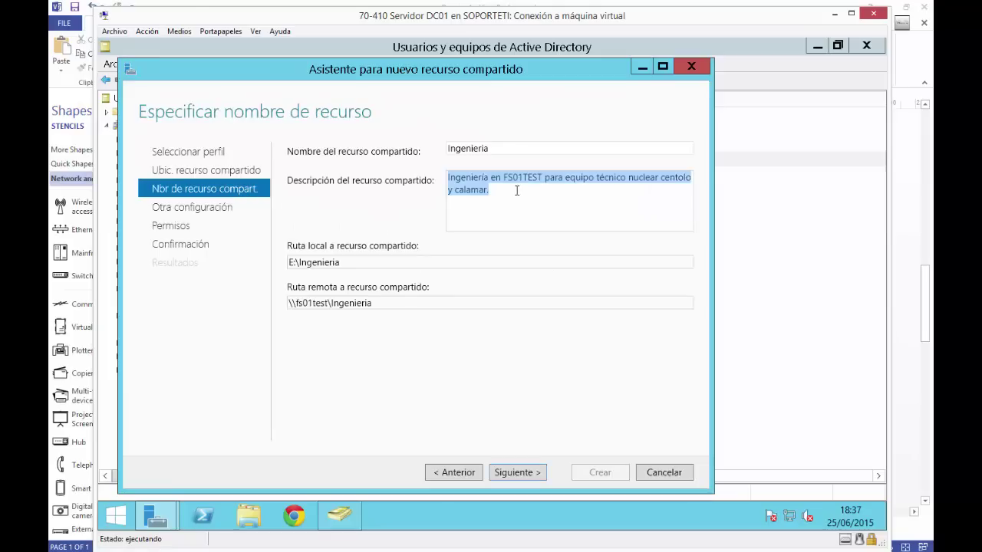
click(512, 200)
key(alt+s)
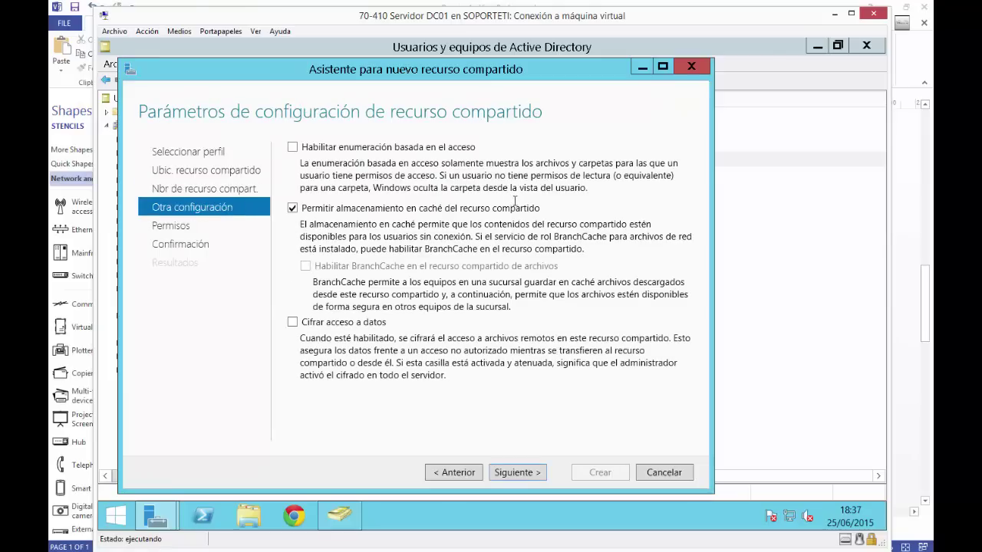
key(alt+a)
key(Tab)
key(BackSpace)
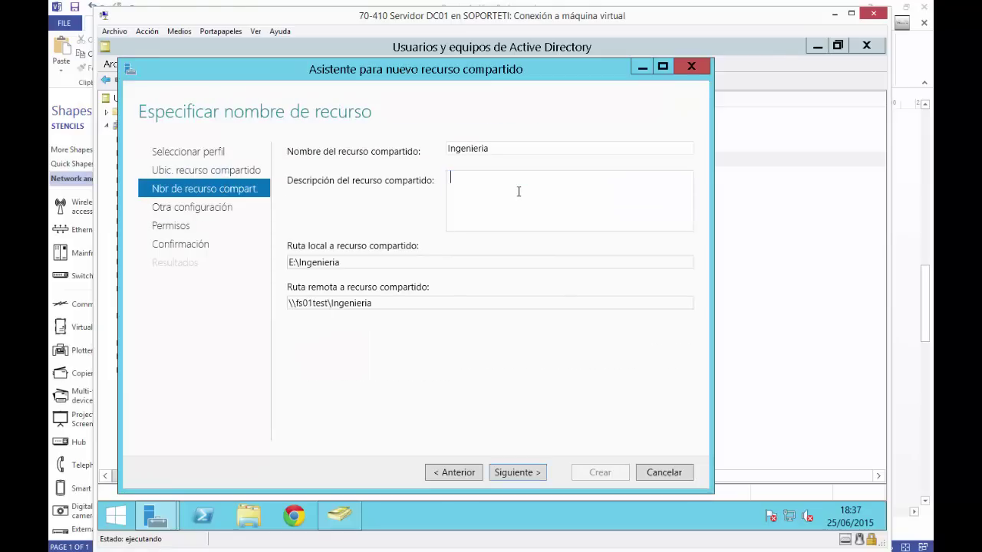
key(ctrl+z)
Step: Append 'Y una de bravas.' to the description and continue to other settings
click(545, 195)
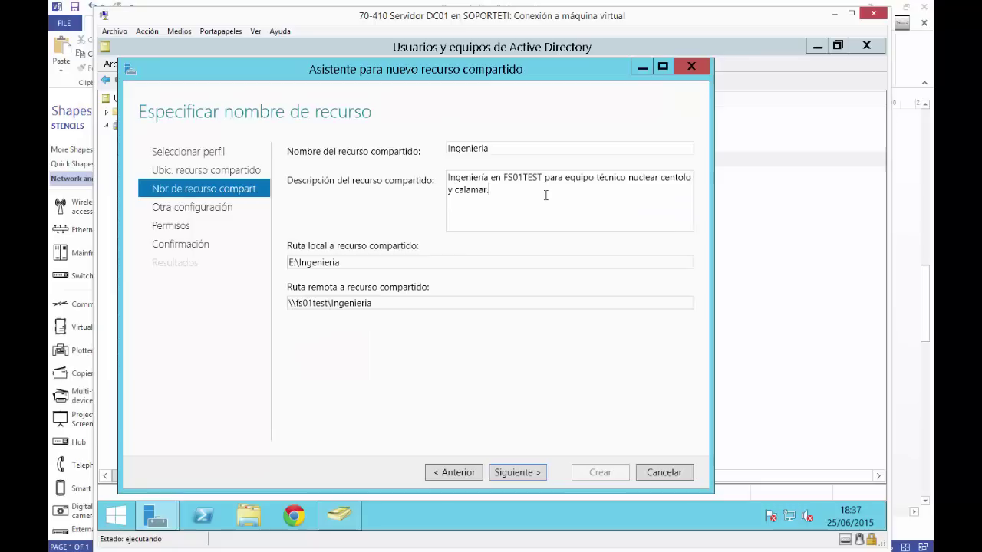
text(Y una de bravas.)
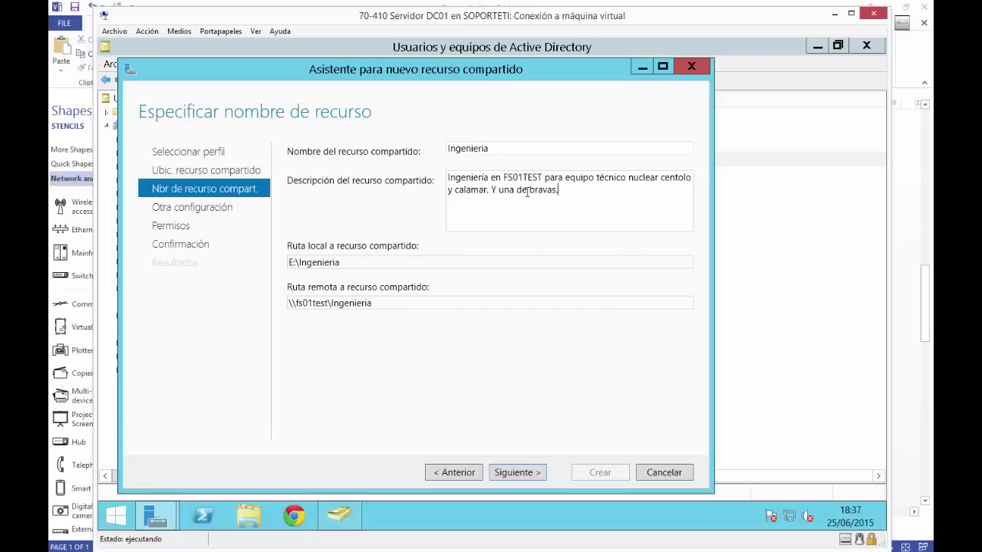
click(517, 472)
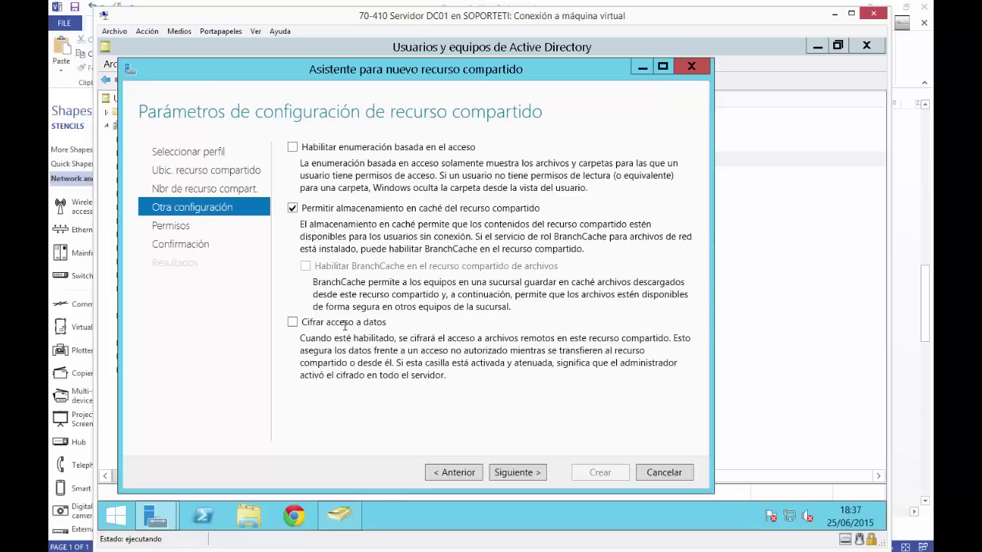
Step: In Ingenieria's advanced permissions, remove the read-and-execute and denied user entries
click(511, 470)
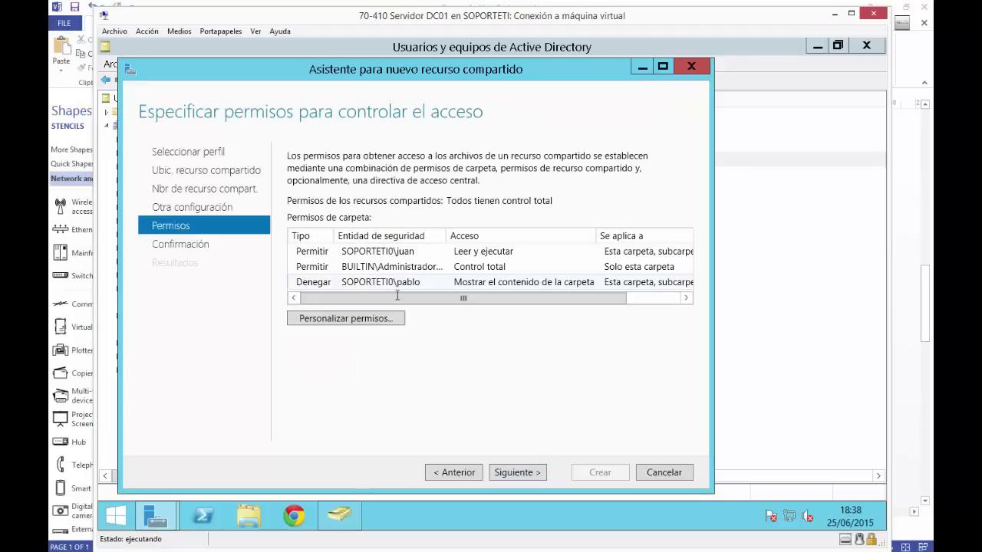
click(362, 318)
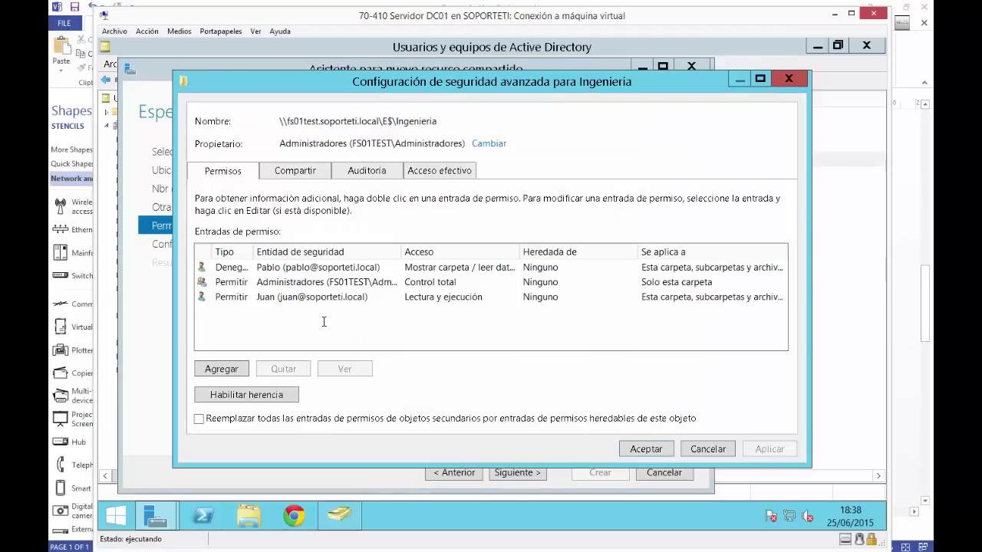
click(286, 297)
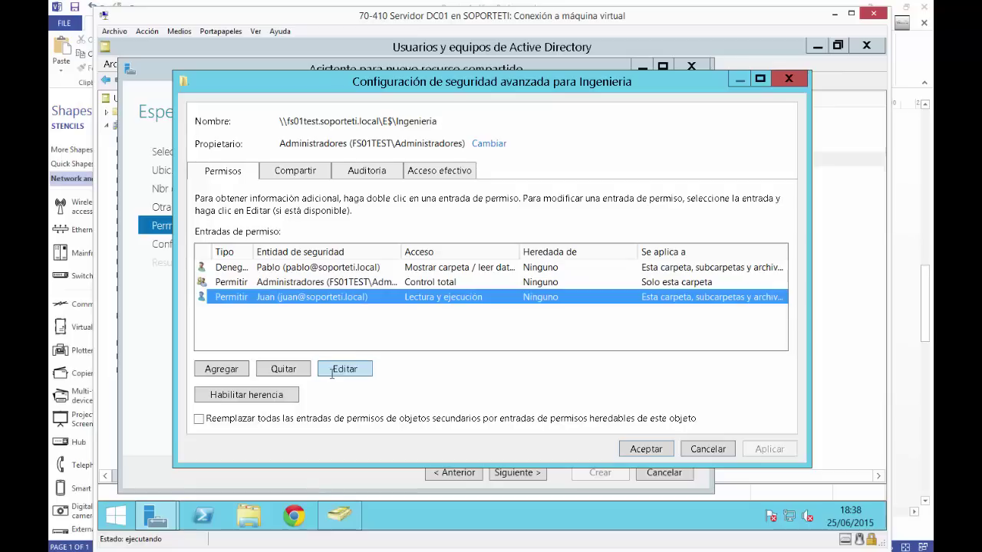
click(302, 368)
click(309, 268)
click(283, 369)
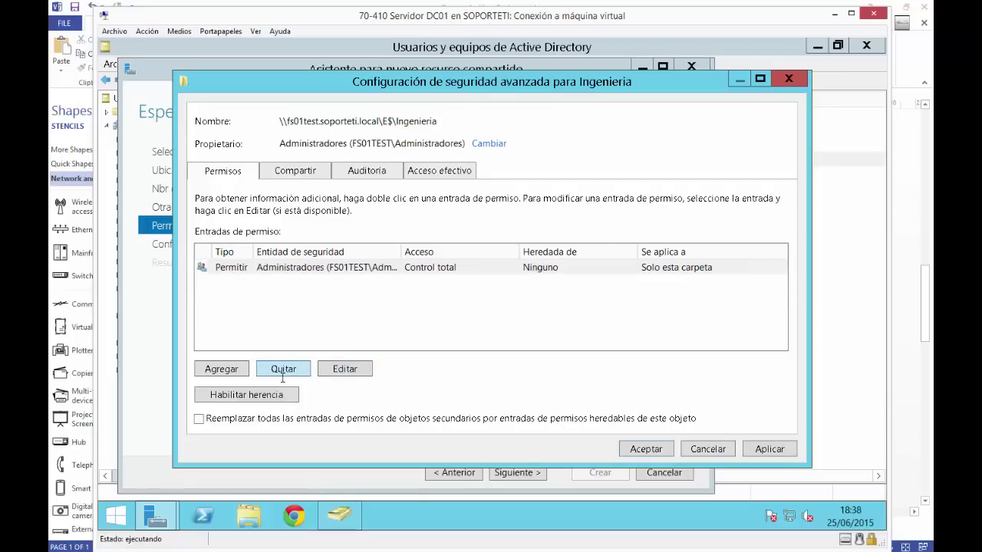
Step: Add a new permission entry and list all domain groups to pick its principal
click(227, 369)
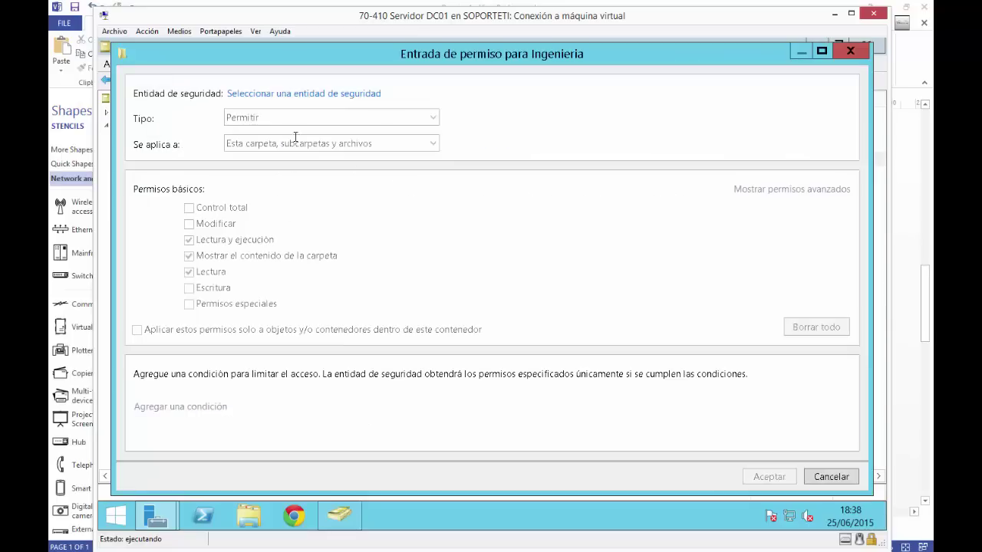
click(293, 93)
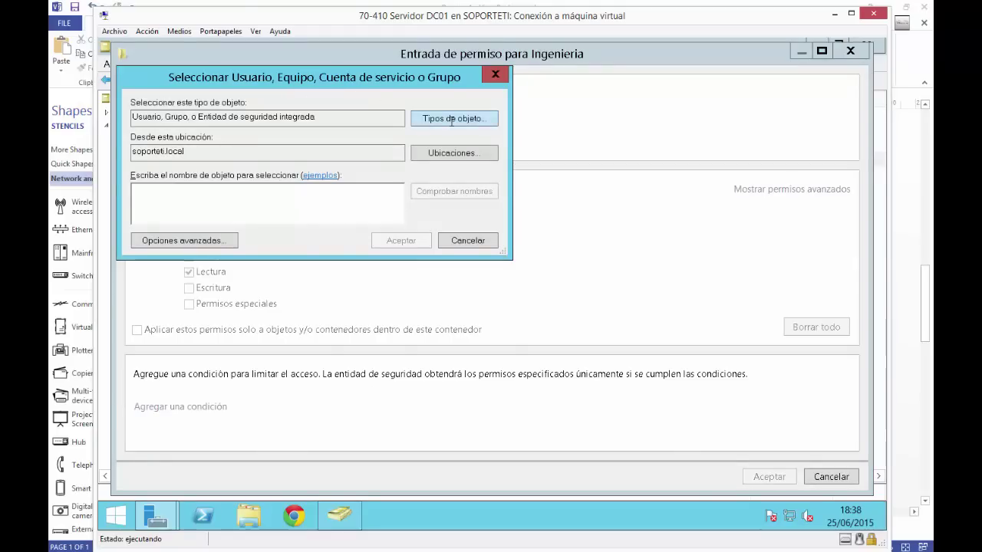
click(509, 115)
click(141, 161)
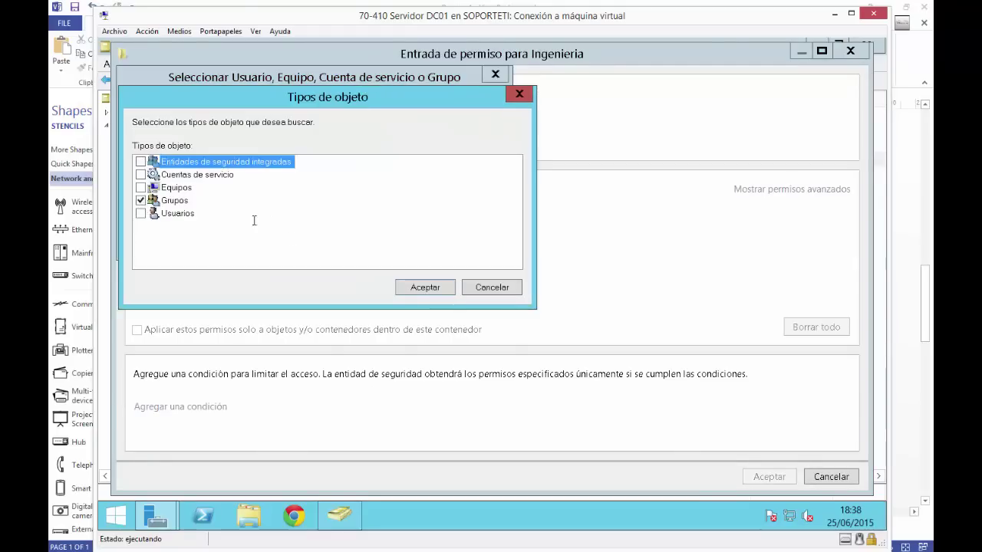
click(418, 287)
click(184, 240)
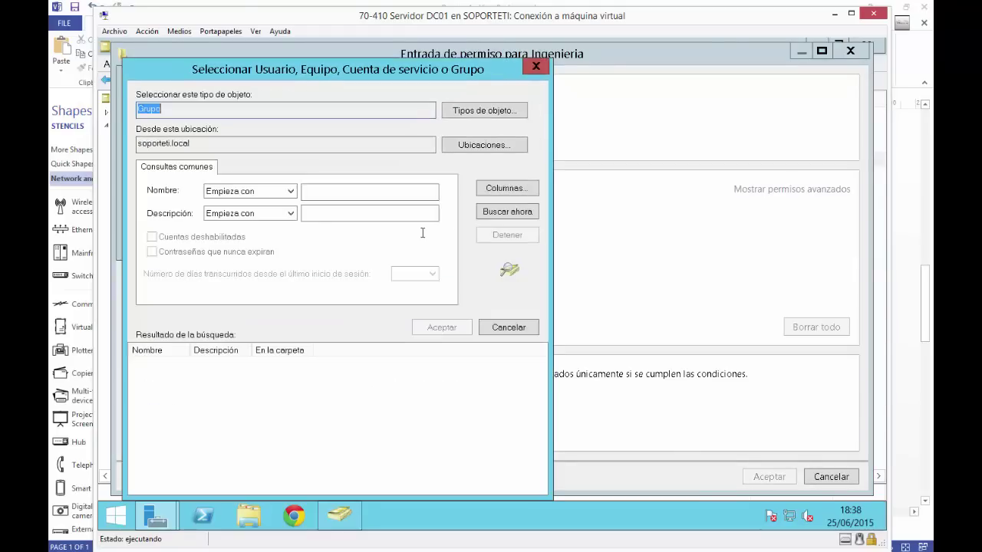
click(507, 211)
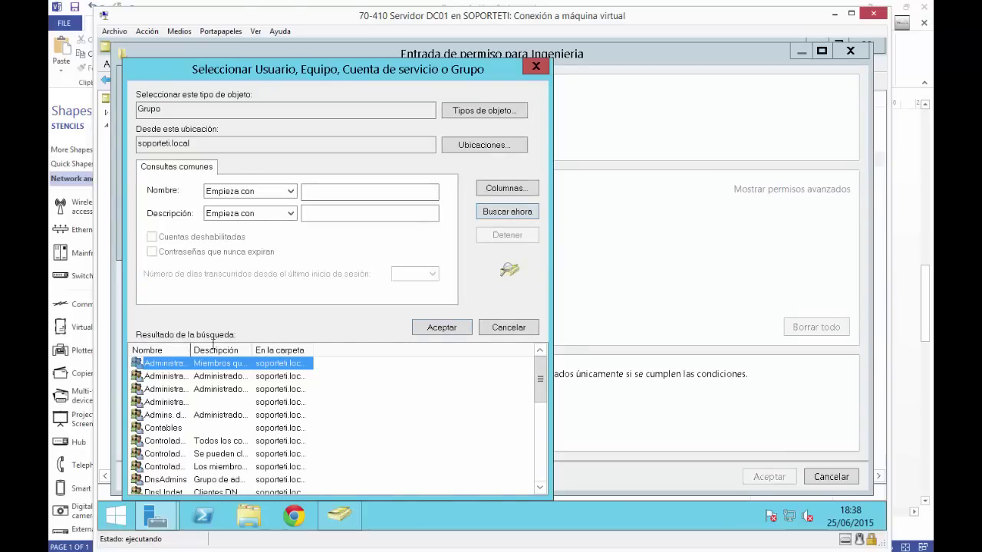
drag(186, 347, 248, 347)
scroll(225, 404, down, 4)
scroll(225, 404, up, 3)
scroll(225, 404, up, 1)
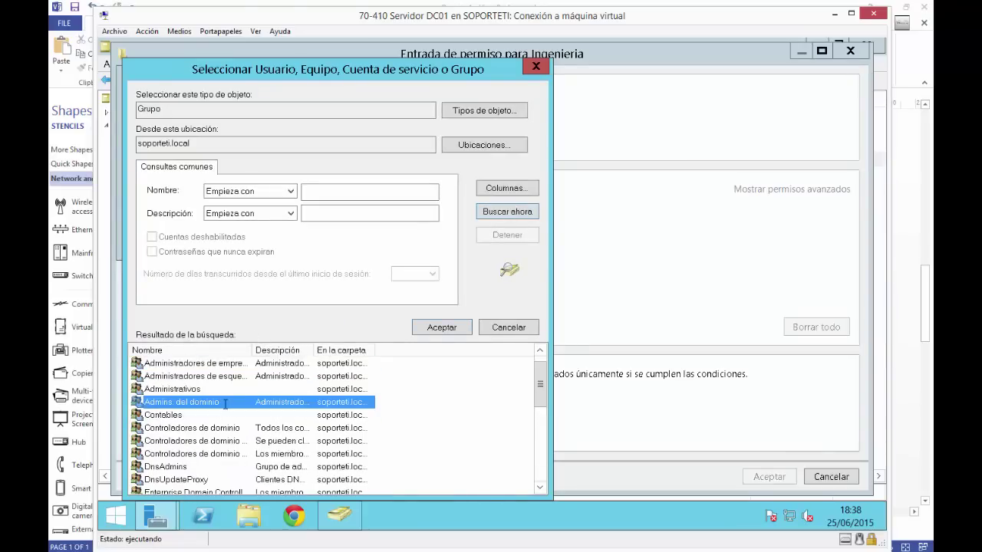
scroll(225, 404, down, 1)
scroll(226, 407, down, 1)
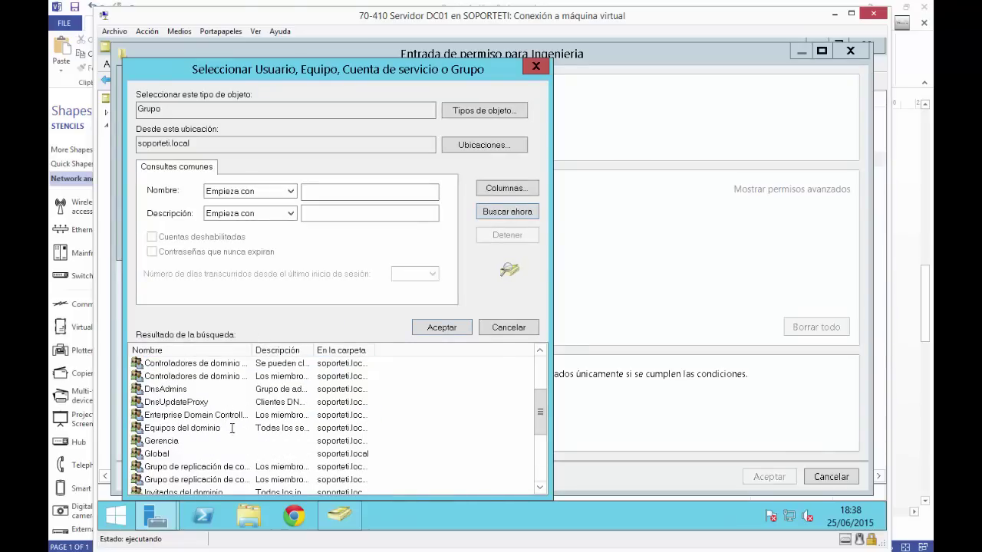
click(322, 520)
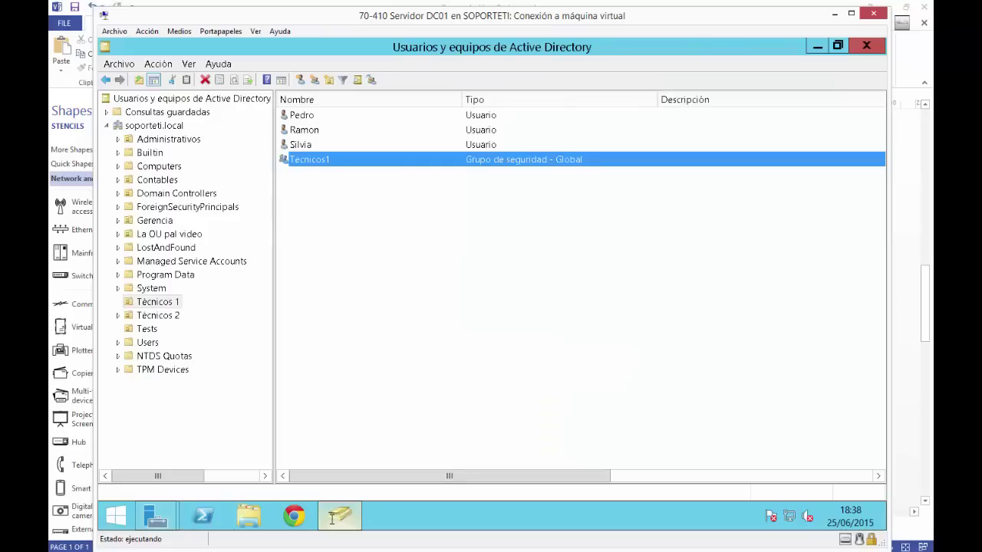
click(322, 520)
Step: Choose Tecnicos1 as principal, grant it Modify, and confirm the entry
click(189, 414)
key(t)
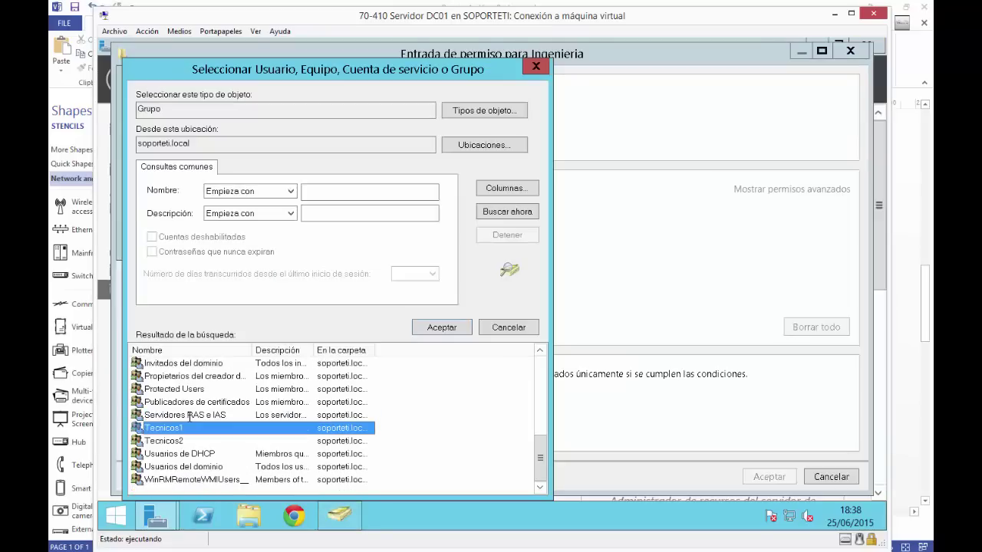
click(429, 326)
click(390, 241)
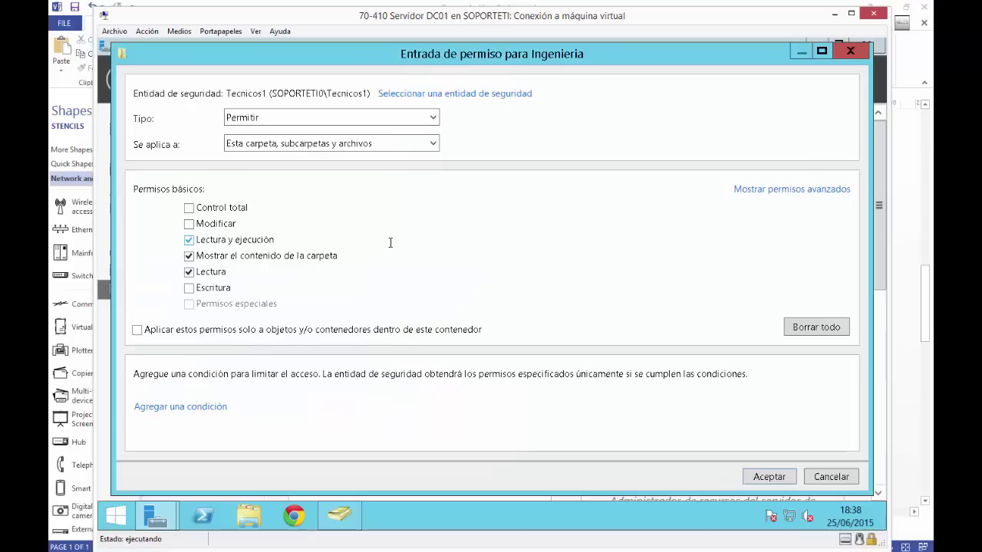
click(226, 228)
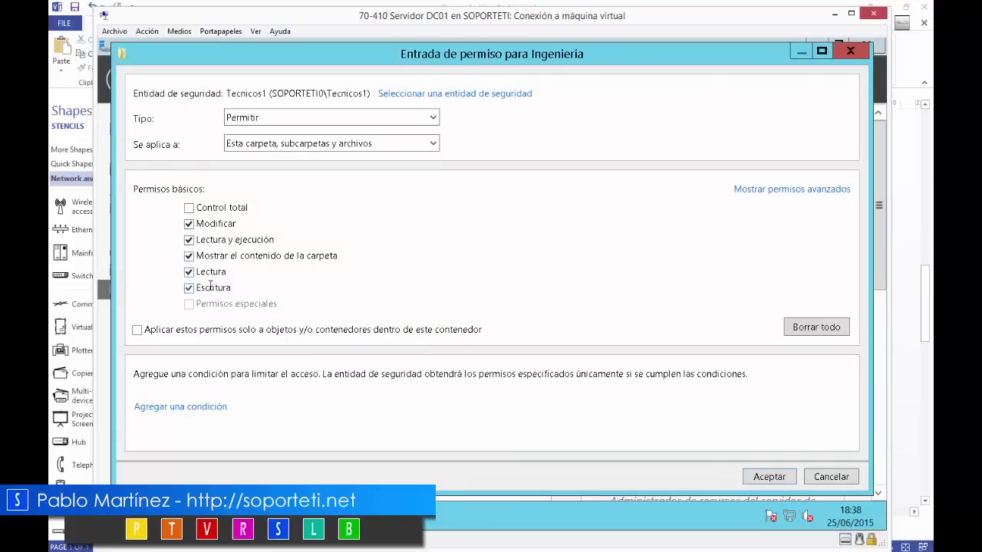
click(206, 224)
click(211, 228)
click(769, 476)
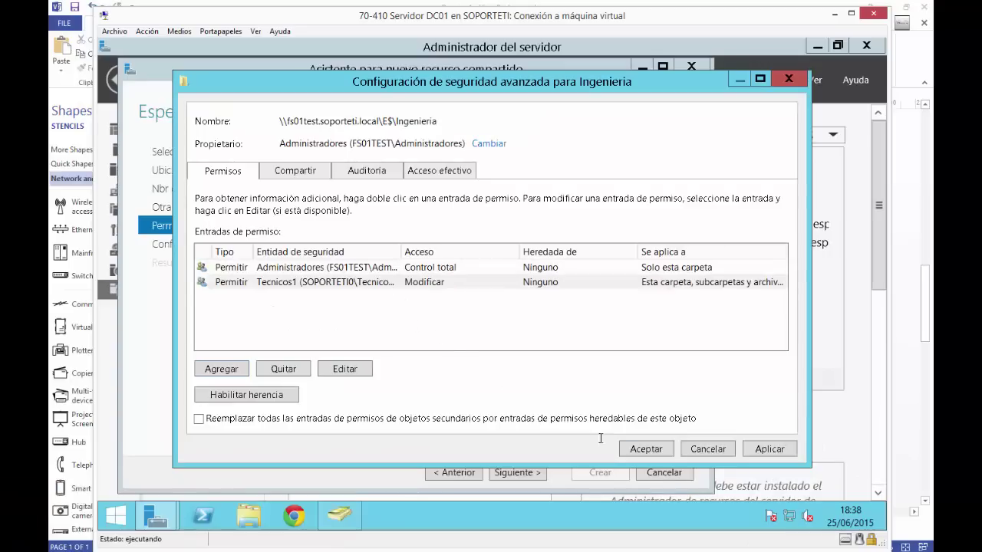
Step: Apply the folder security settings and create the Ingenieria share
click(769, 449)
click(649, 449)
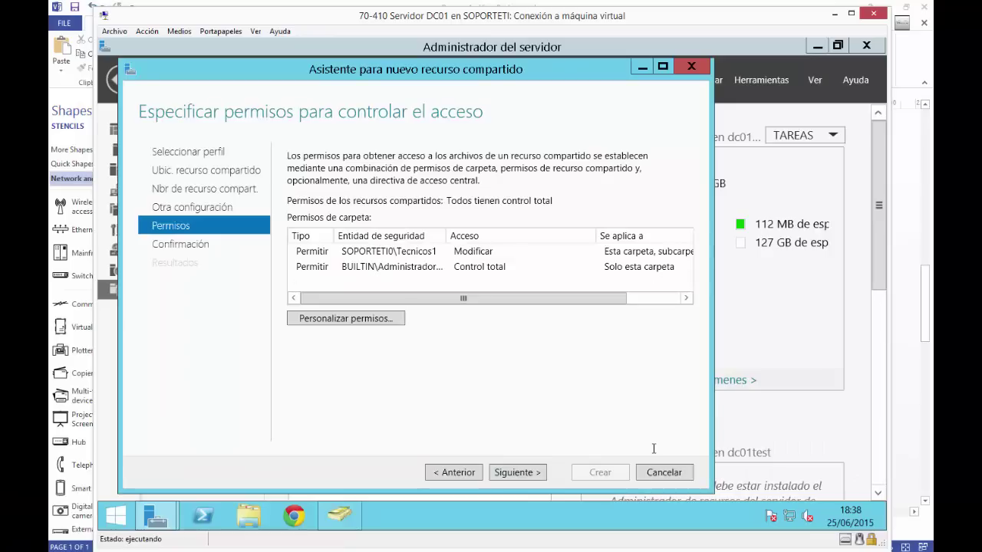
click(508, 471)
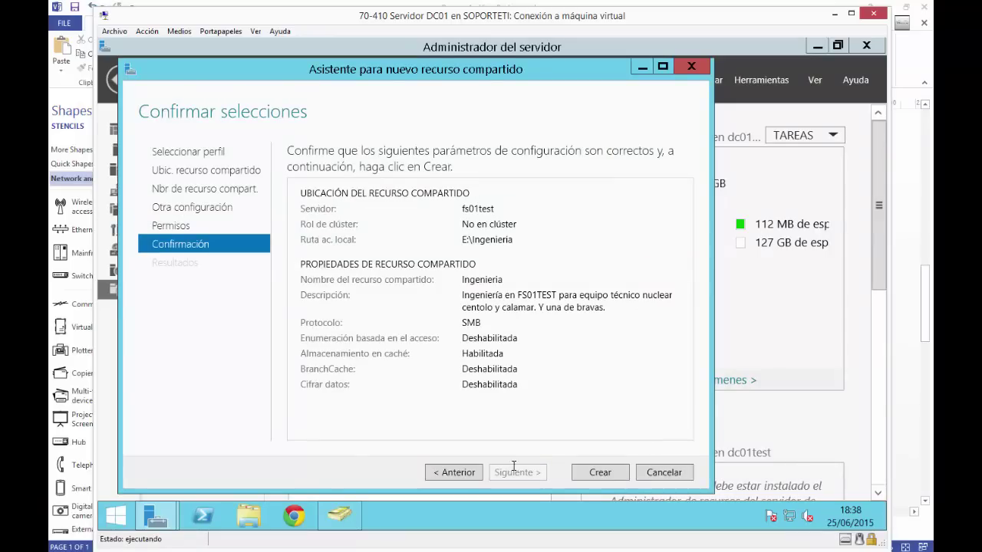
click(600, 472)
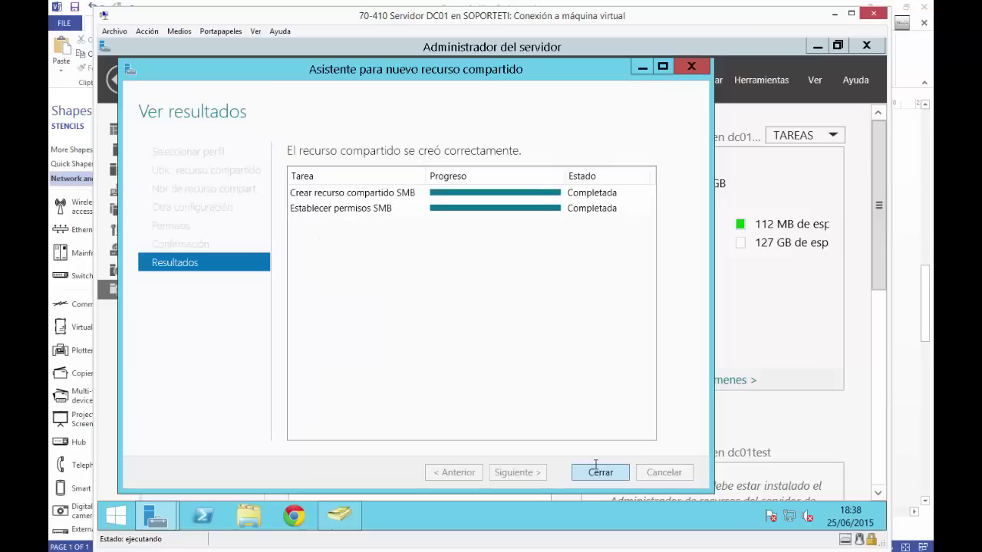
click(598, 472)
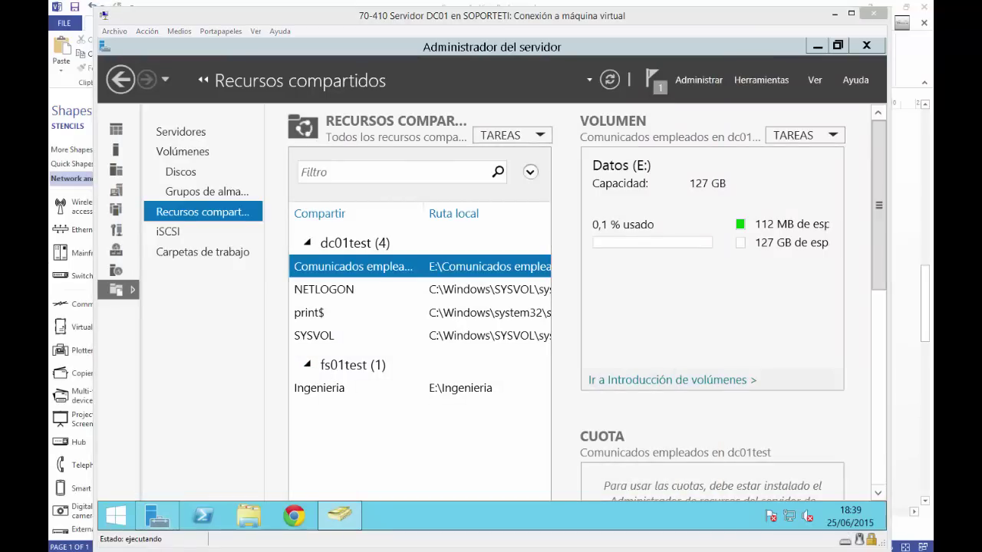
Step: Check the notes of planned share folders, then open the shared-resources tasks
key(alt+Tab)
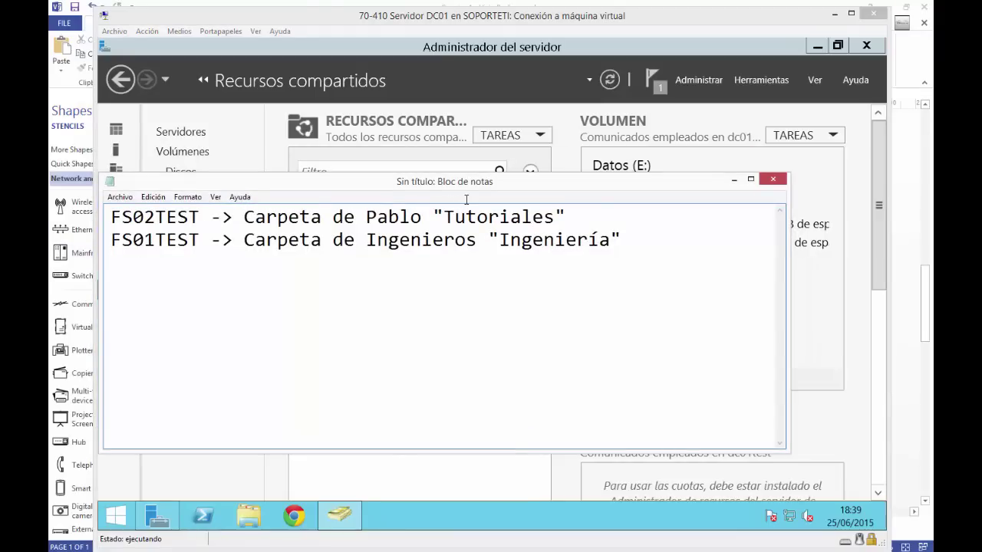
click(734, 179)
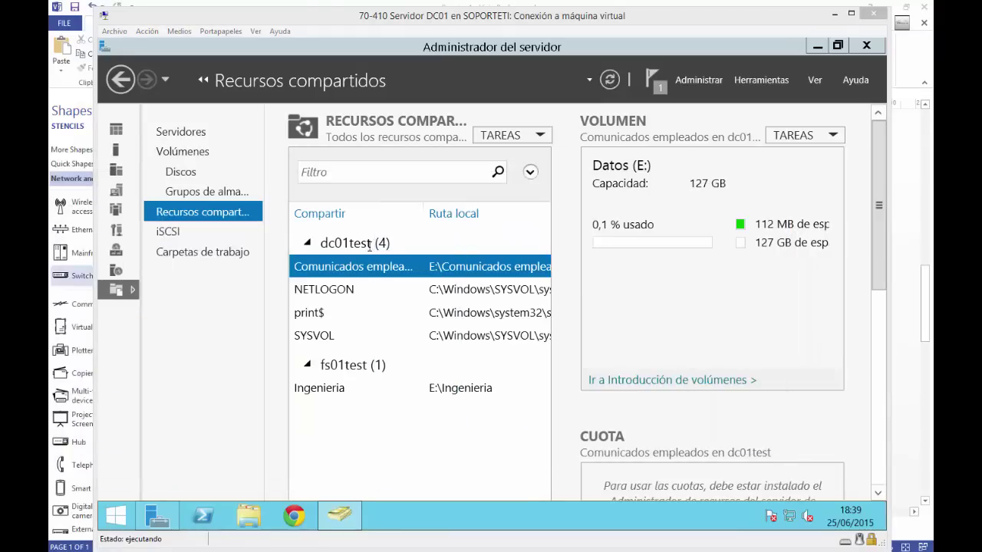
click(510, 135)
click(524, 153)
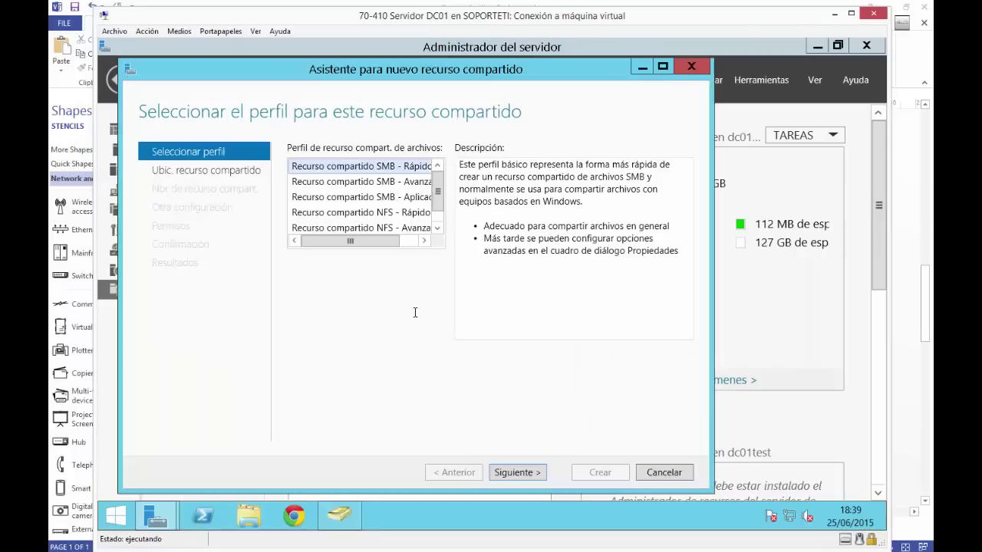
click(517, 472)
click(333, 213)
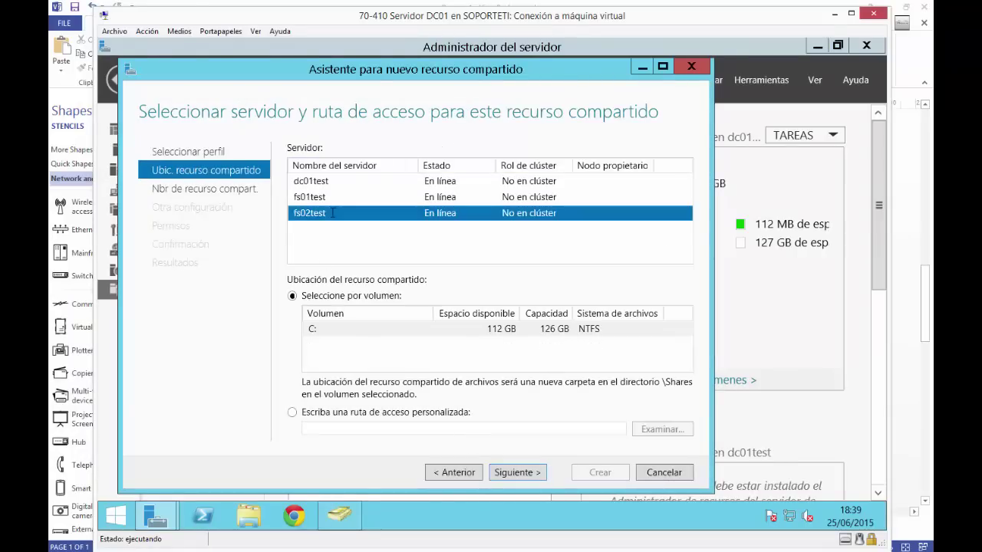
drag(420, 69, 449, 77)
click(354, 421)
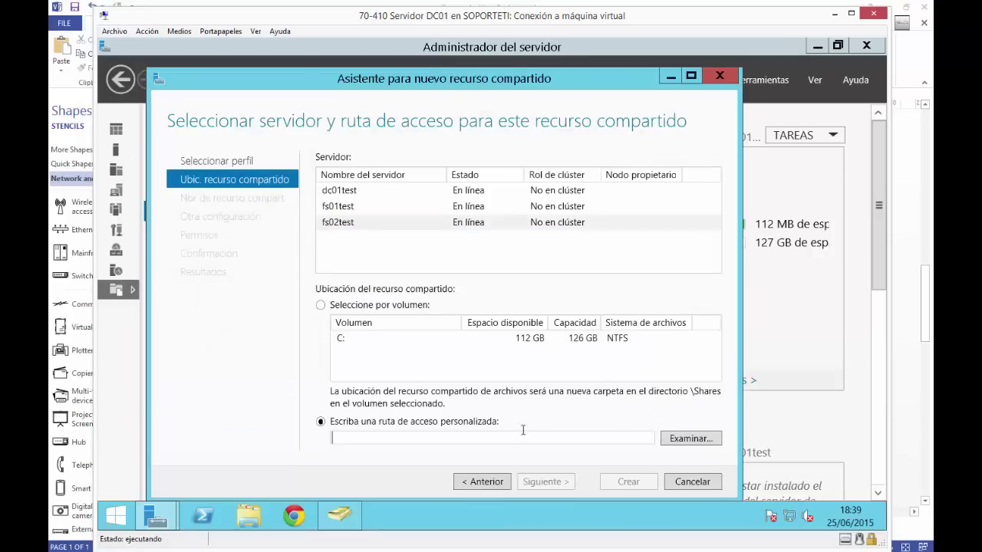
click(682, 439)
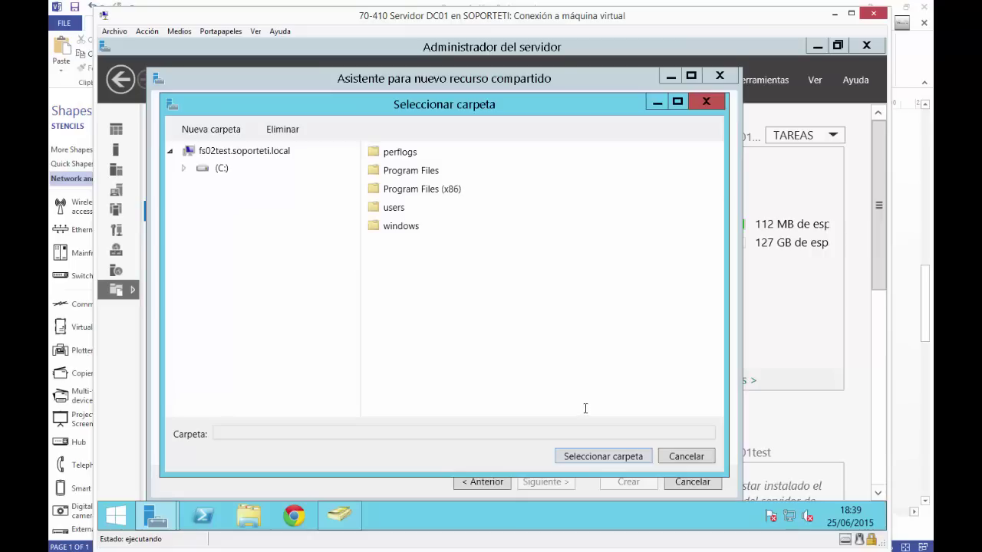
click(690, 456)
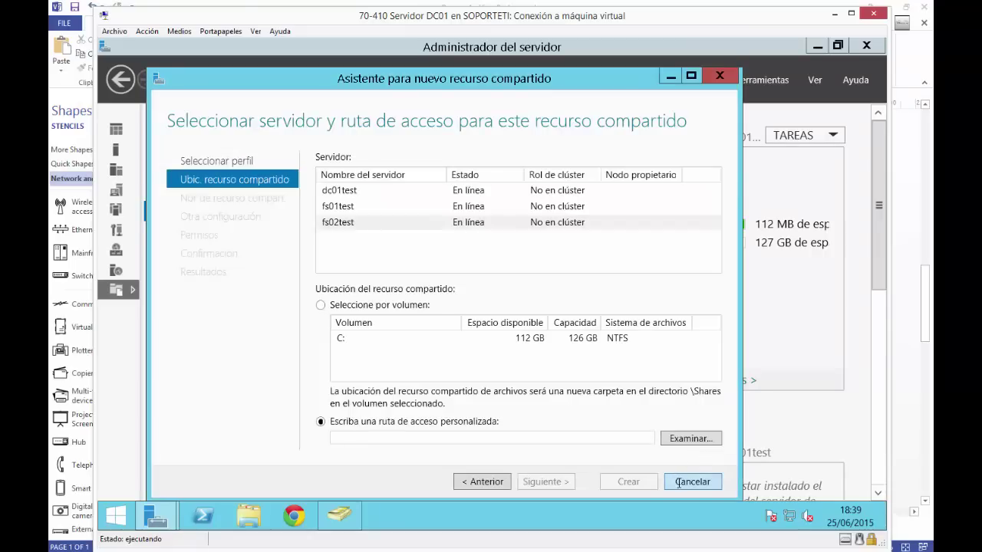
click(678, 482)
click(518, 335)
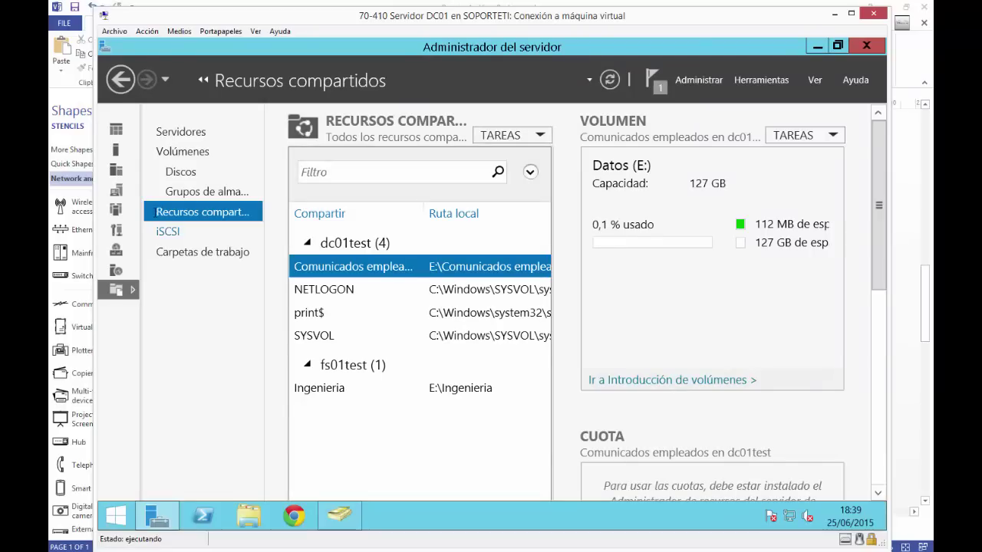
click(116, 130)
Step: Open Computer Management for FS02TEST from the All Servers list
click(176, 170)
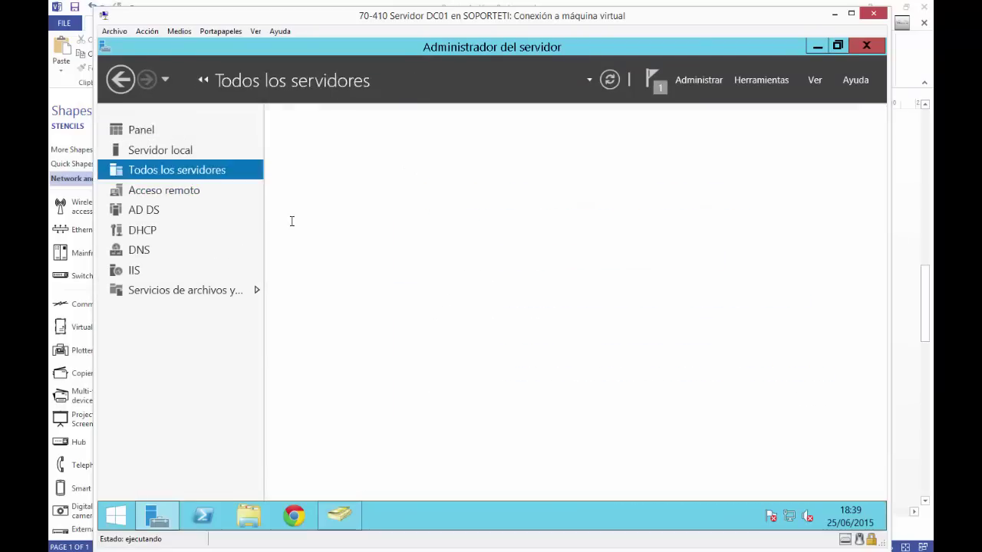
right_click(329, 292)
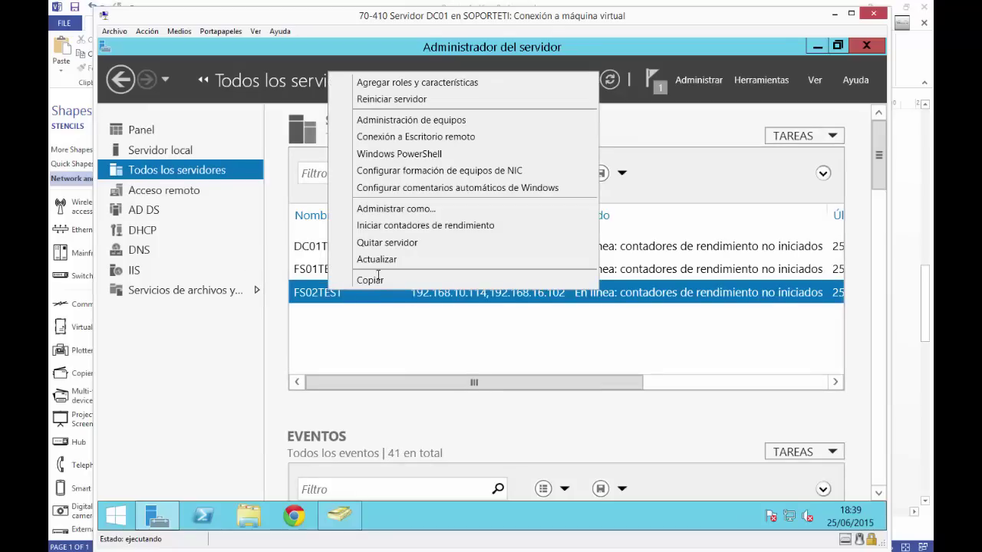
click(407, 121)
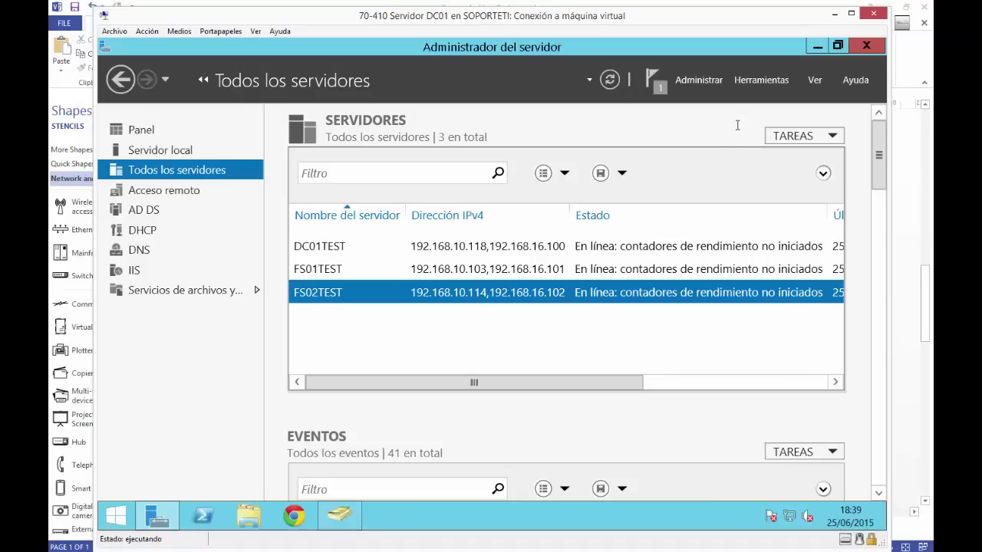
Step: Start a Remote Desktop connection to FS02TEST, entering the administrator password
right_click(407, 297)
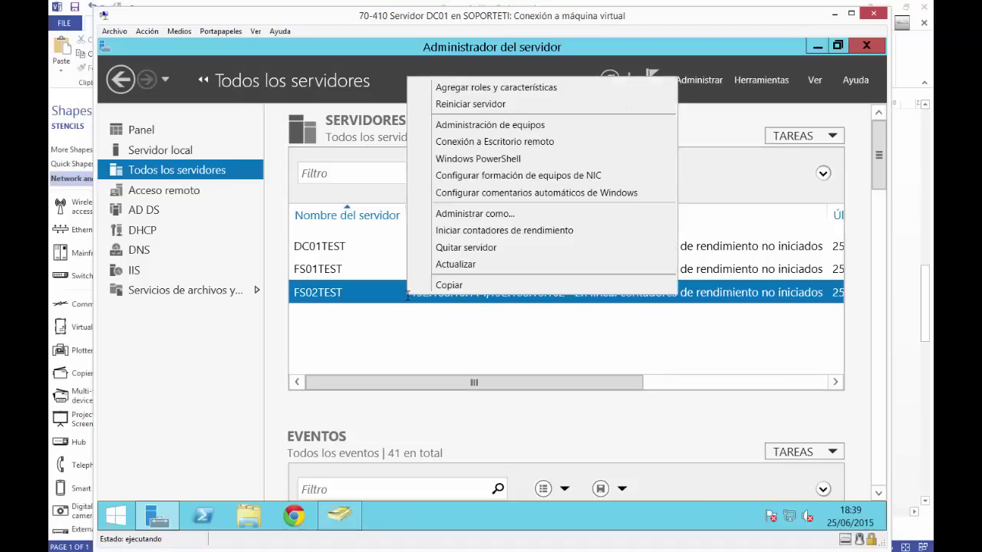
click(499, 143)
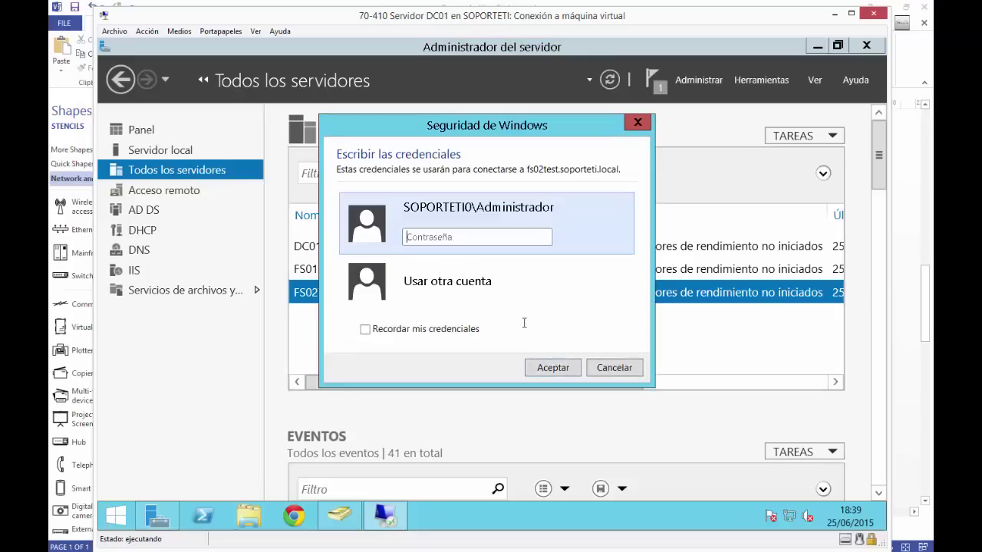
click(497, 236)
text(************)
key(Return)
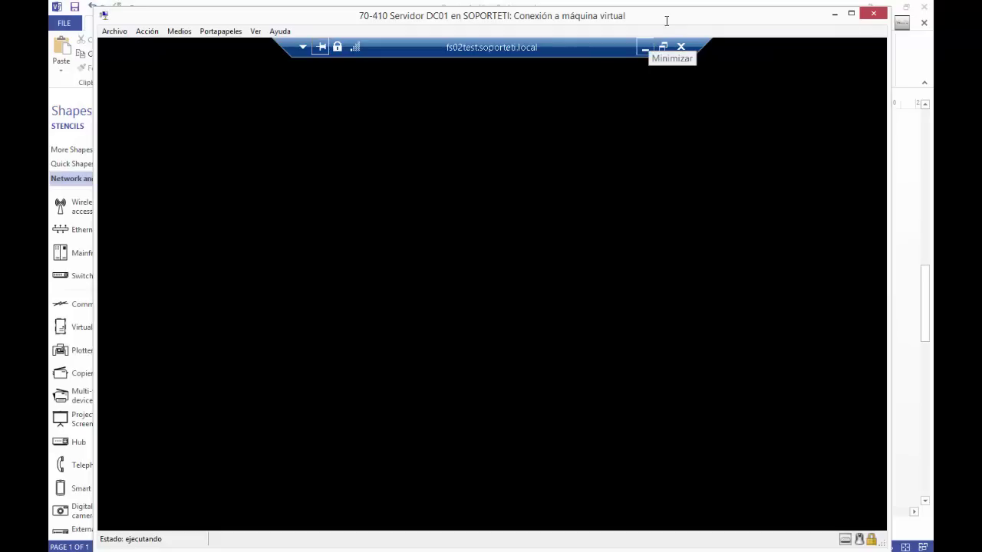
Step: Minimize Visio and the DC01 window, dismiss the connection error, and close Computer Management
click(662, 46)
drag(688, 295, 633, 14)
click(888, 7)
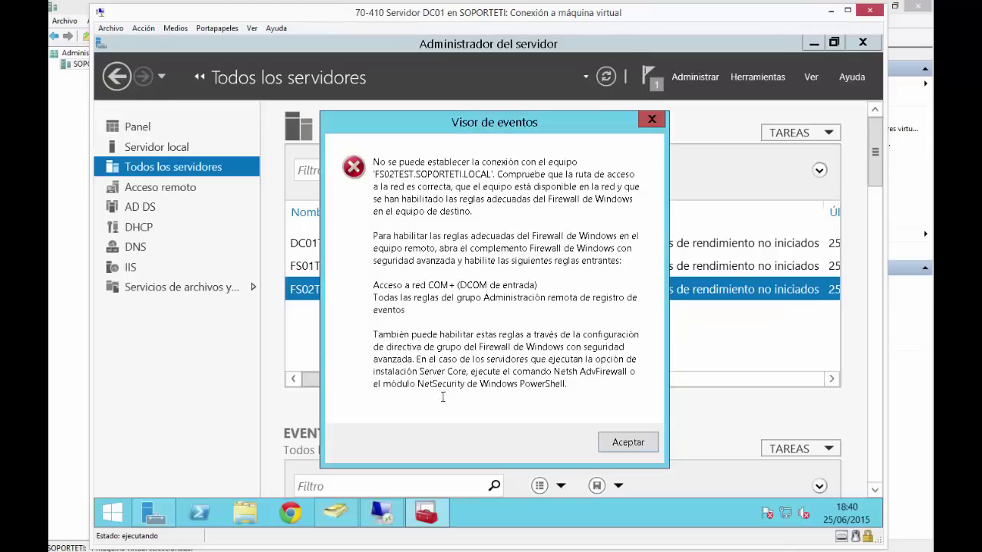
click(627, 442)
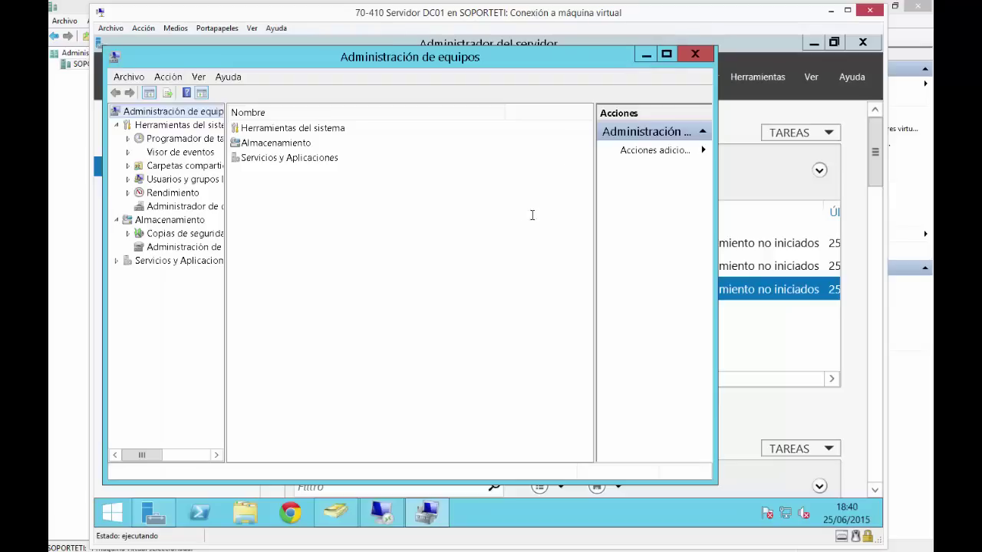
click(695, 54)
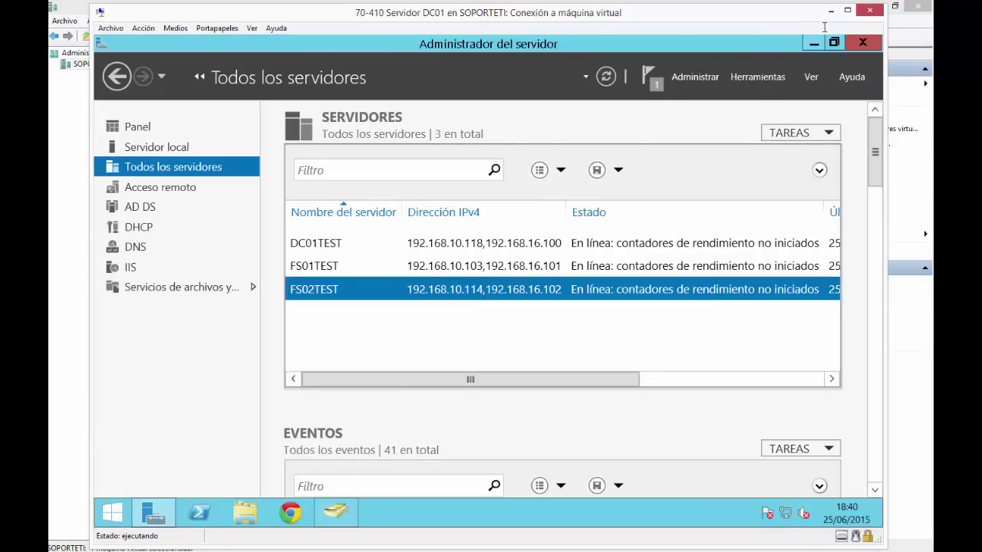
click(832, 11)
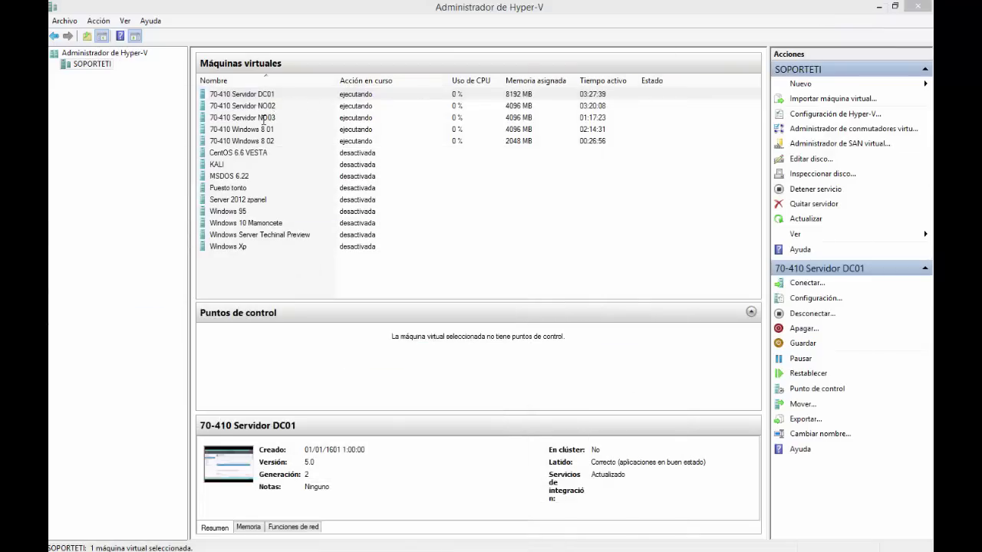
Step: Open a connection to the NO03 virtual machine, reposition it, then minimize it
double_click(273, 118)
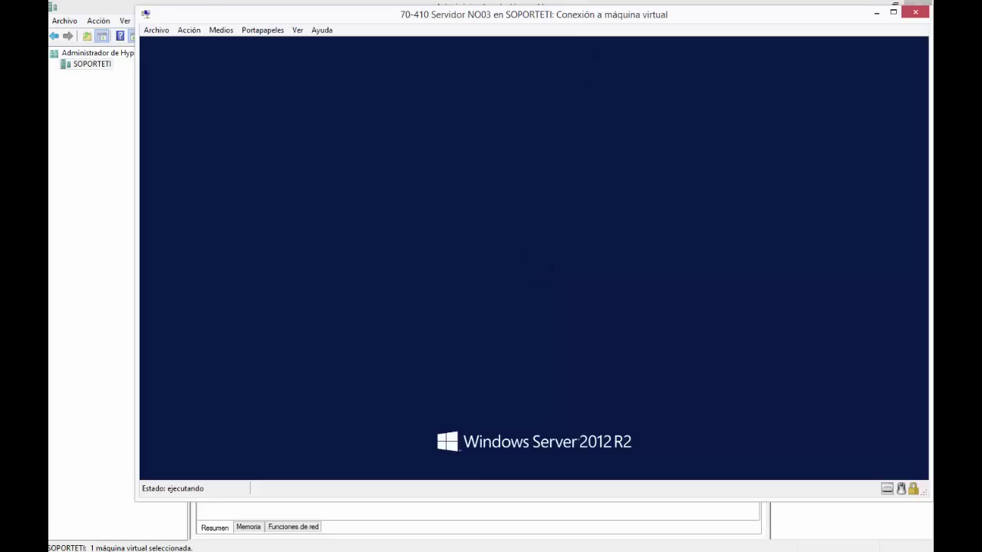
drag(575, 25, 548, 38)
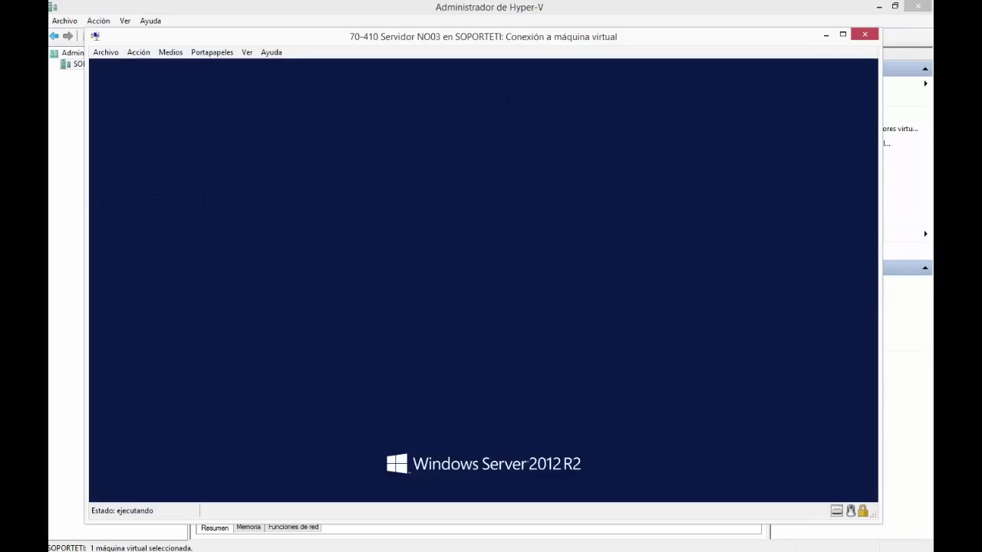
mouse_move(479, 36)
mouse_down()
mouse_move(469, 234)
mouse_move(483, 37)
mouse_up()
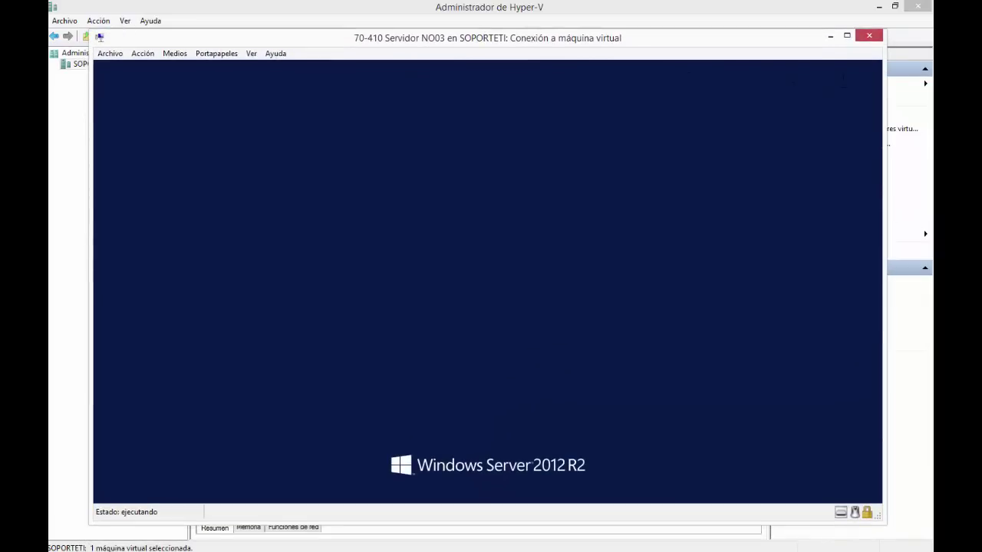
click(830, 36)
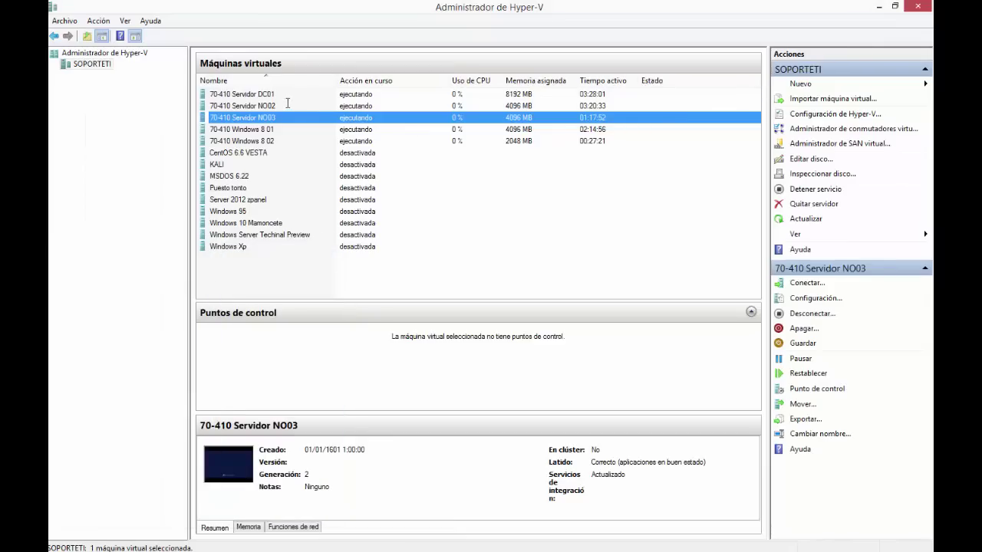
Step: Open and close the NO02 connection, then bring the NO03 window to the front
double_click(288, 105)
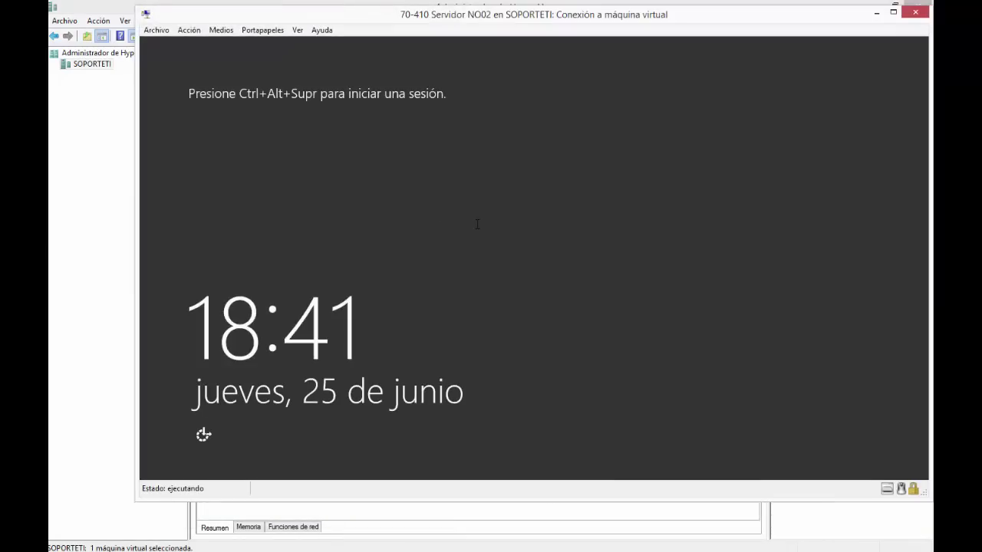
key(ctrl+alt+End)
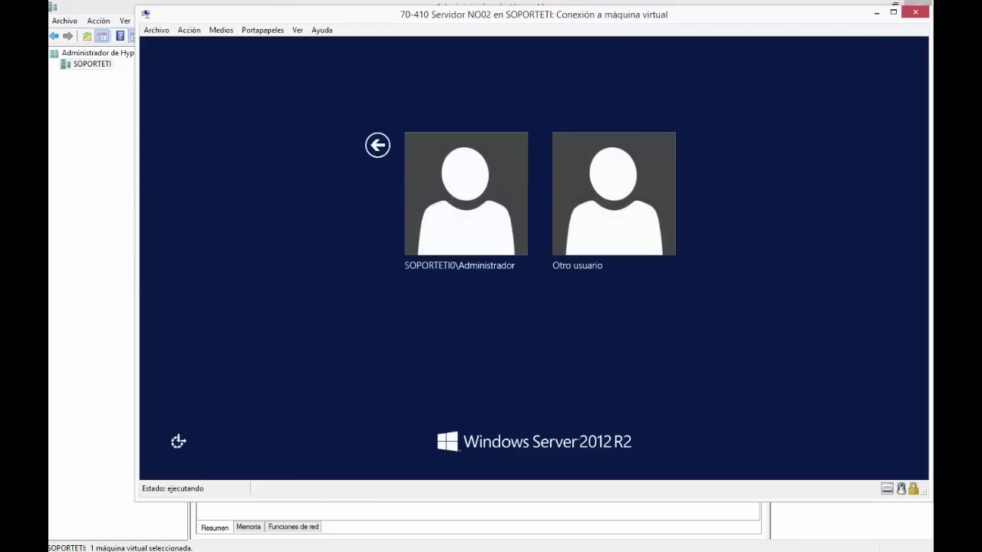
click(915, 12)
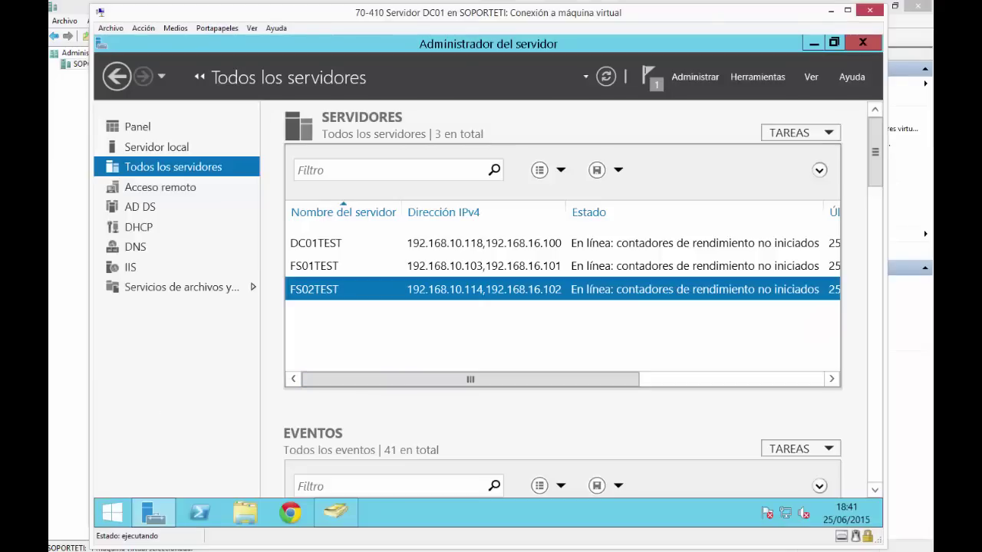
drag(326, 18, 287, 13)
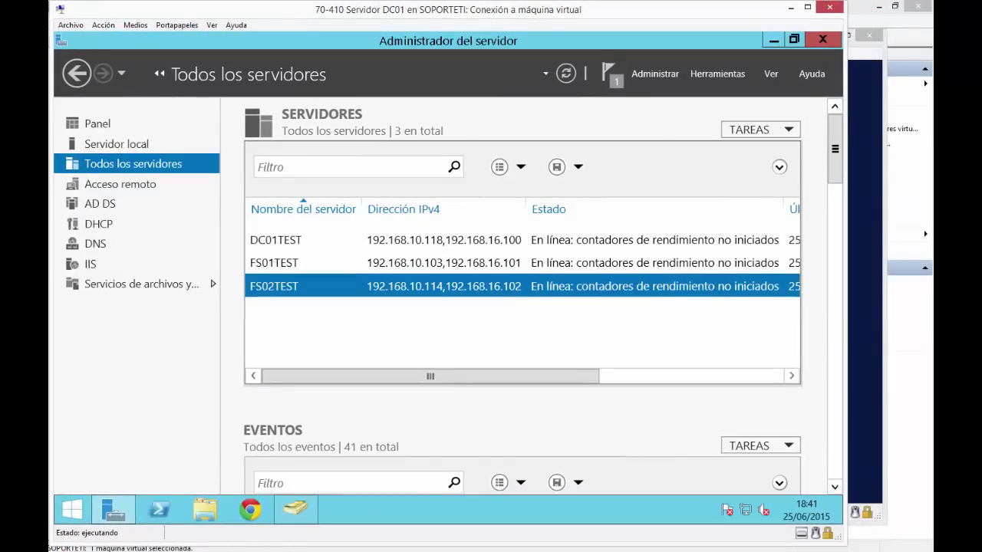
key(alt+Tab)
drag(516, 58, 541, 61)
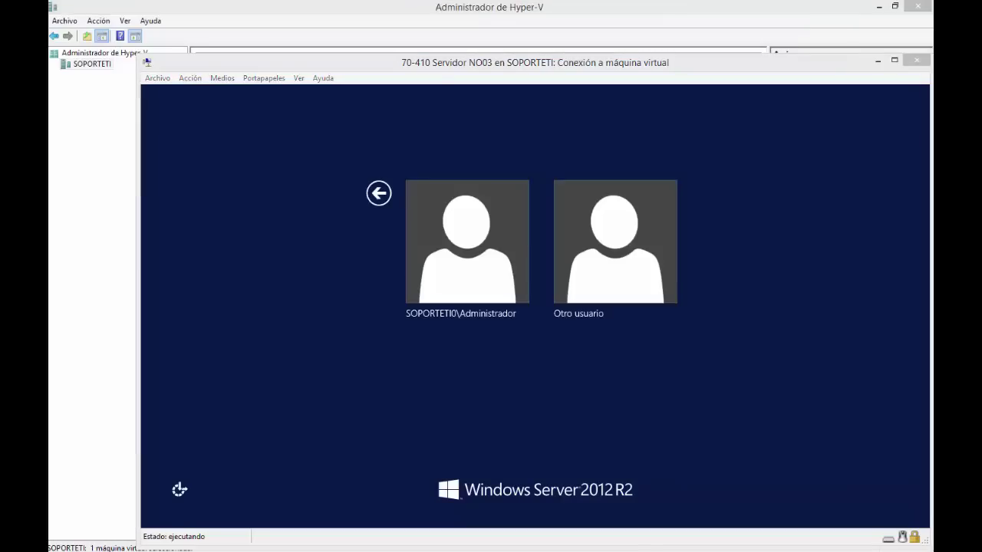
Step: Sign in to NO03 as administrator and open Disk Management maximized
click(449, 280)
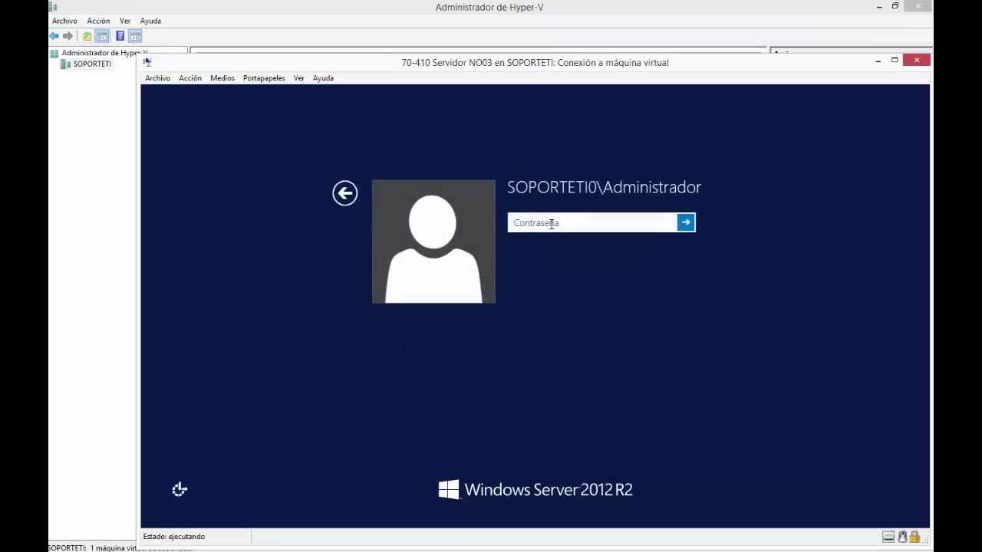
text(**********)
key(Return)
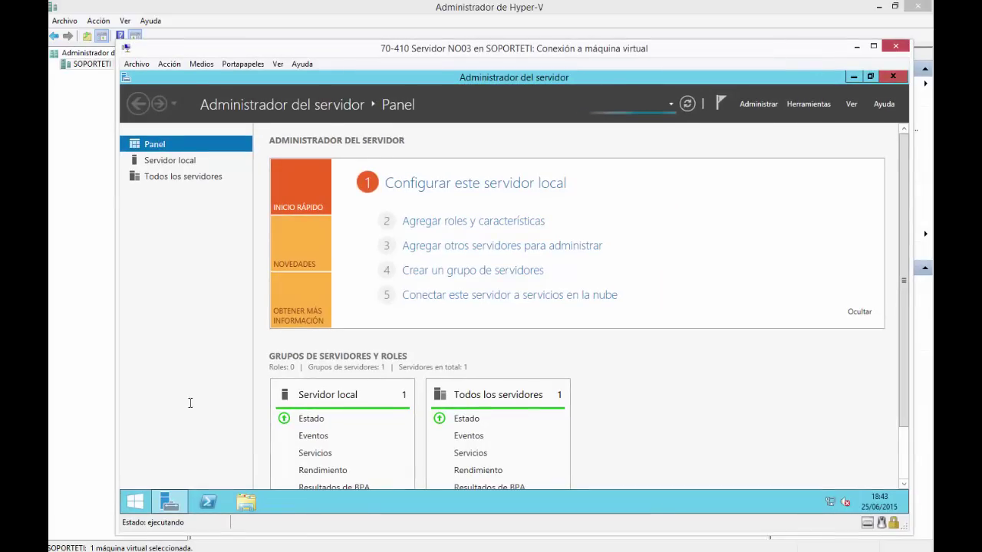
right_click(146, 496)
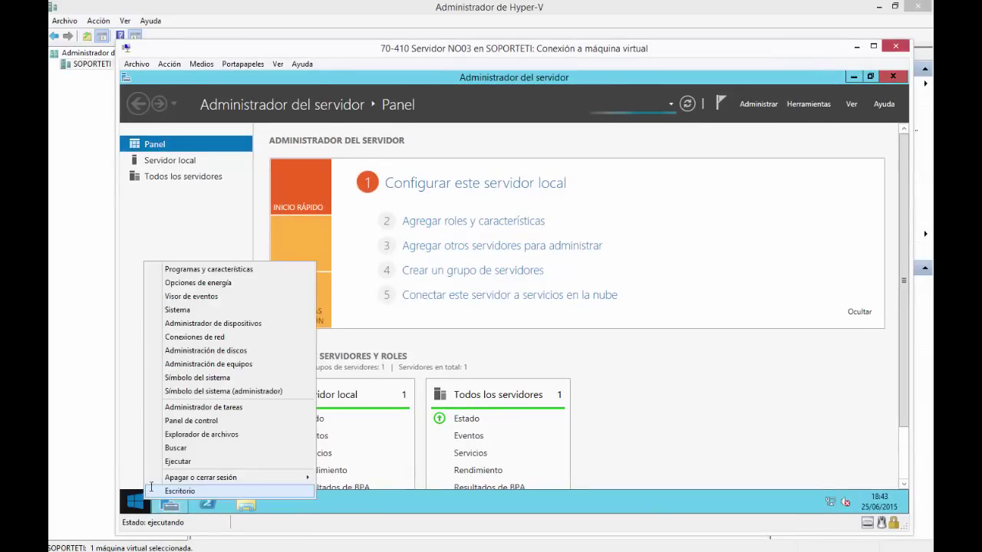
click(238, 350)
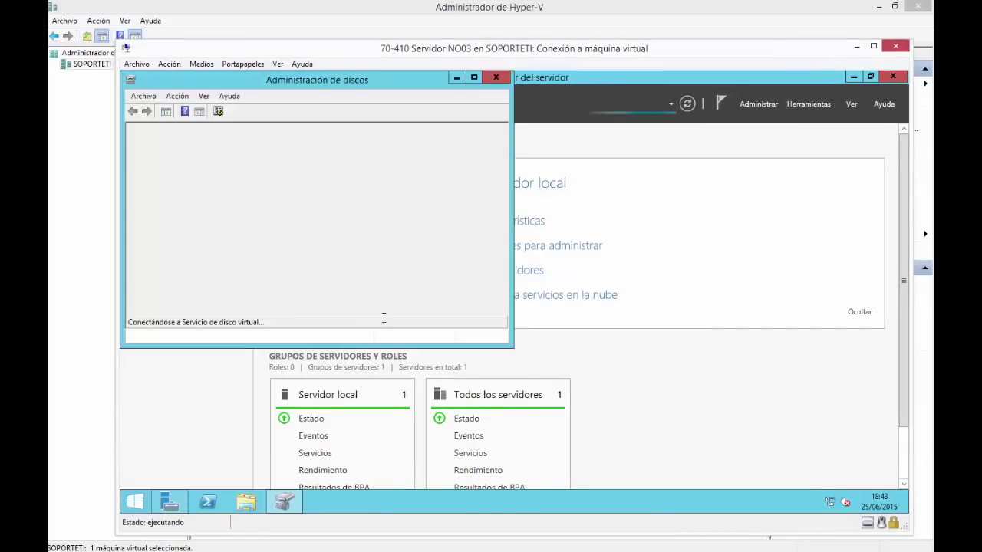
click(474, 78)
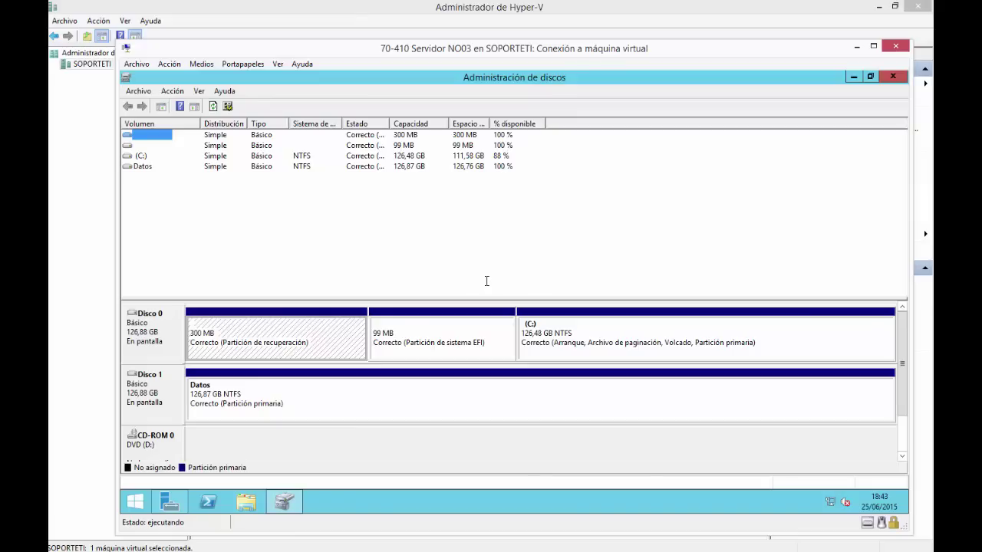
Step: Add drive letter E to the Datos partition on Disco 1, then close Disk Management
right_click(326, 395)
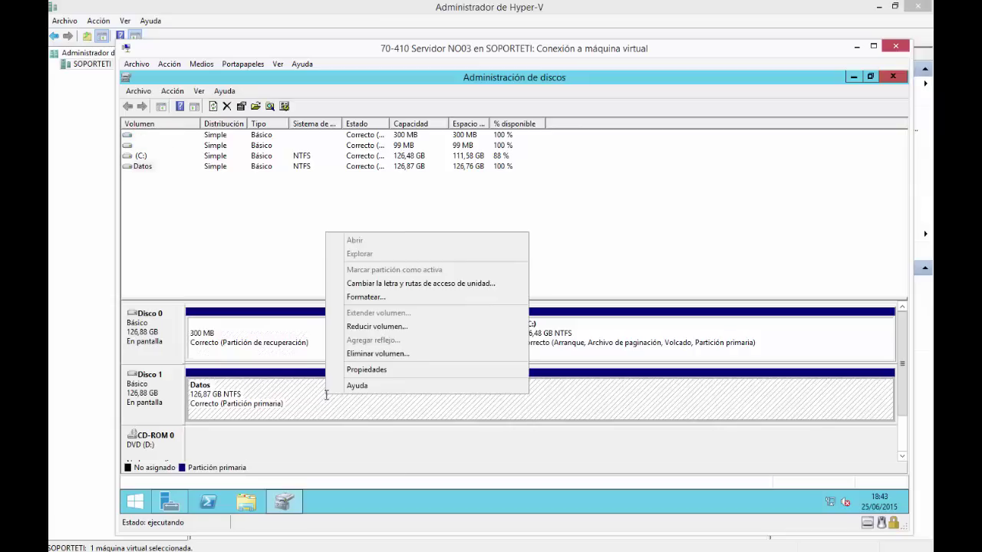
click(410, 283)
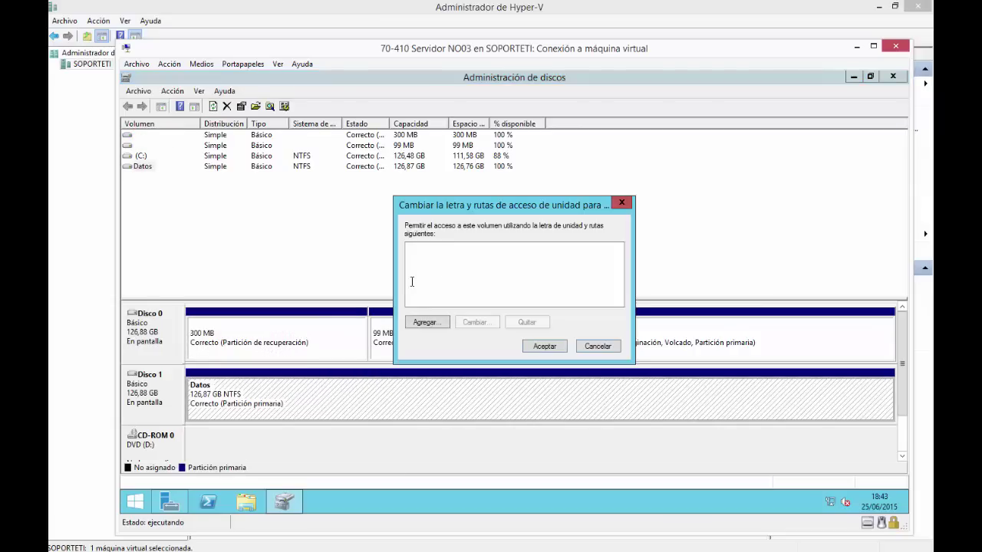
click(424, 322)
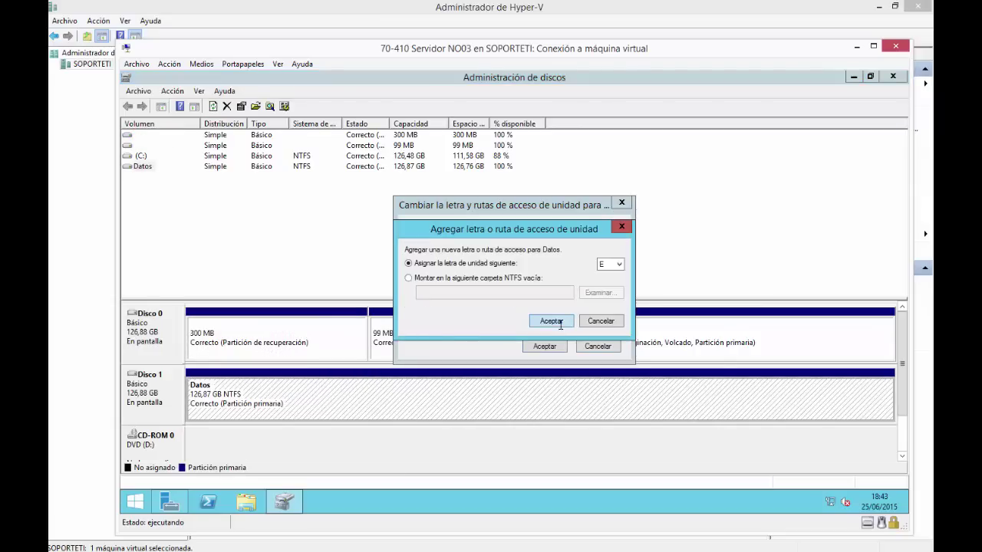
click(551, 320)
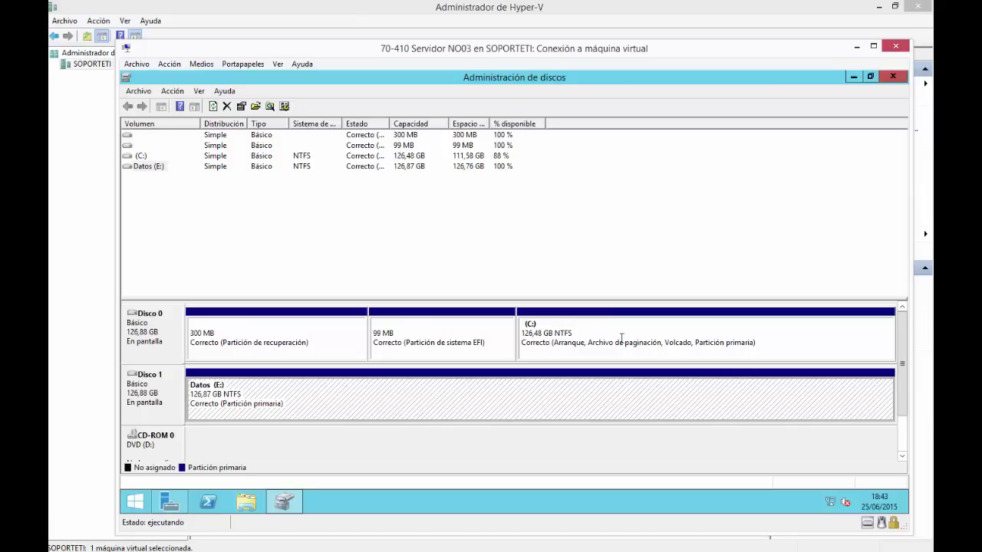
click(893, 77)
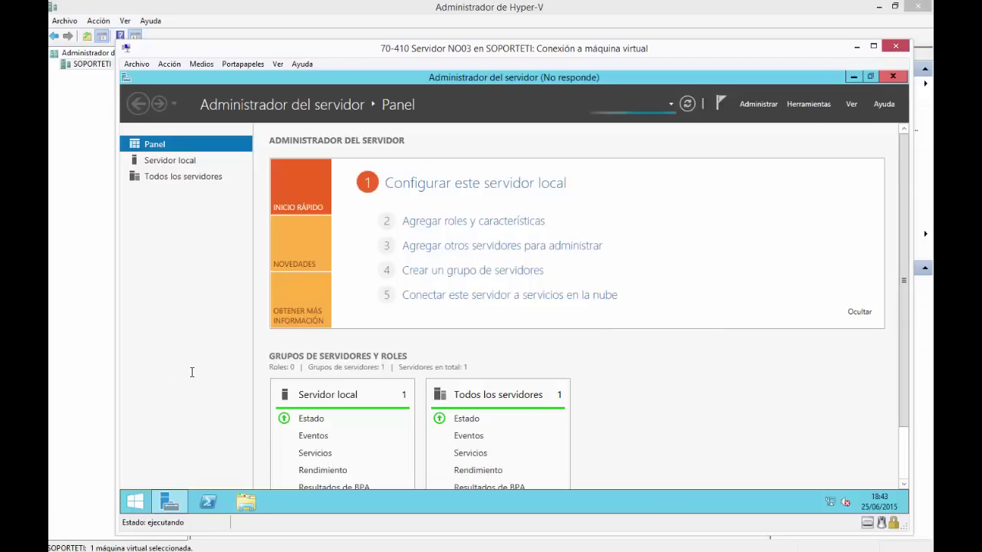
Step: Sign out of the NO03 server
right_click(135, 501)
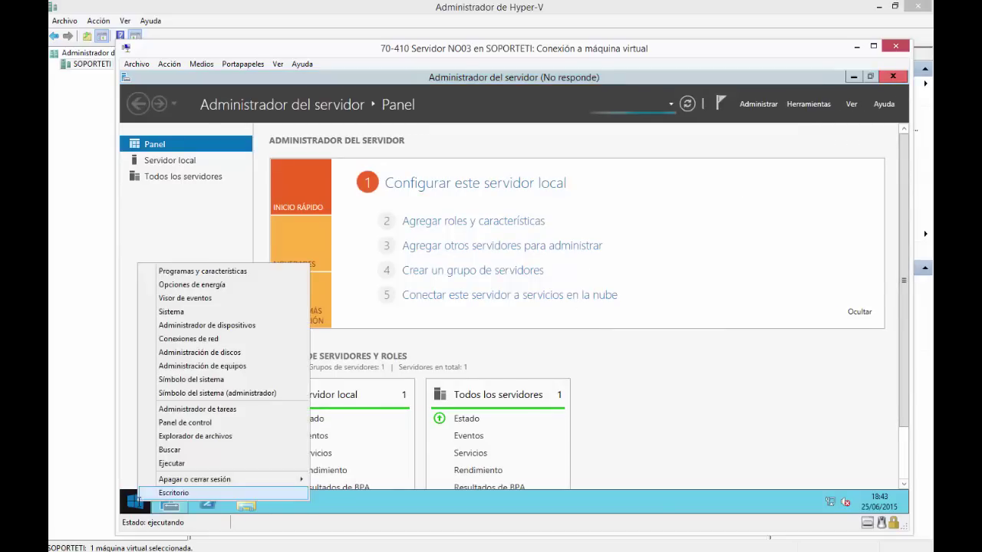
mouse_move(216, 477)
click(349, 452)
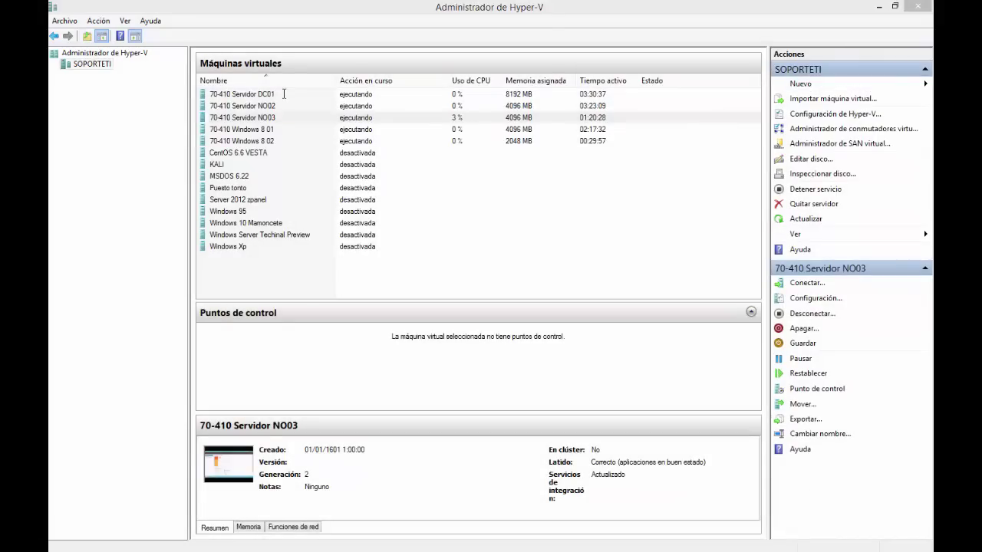
Step: Open the DC01 connection window and move the notes window out of the way
double_click(284, 93)
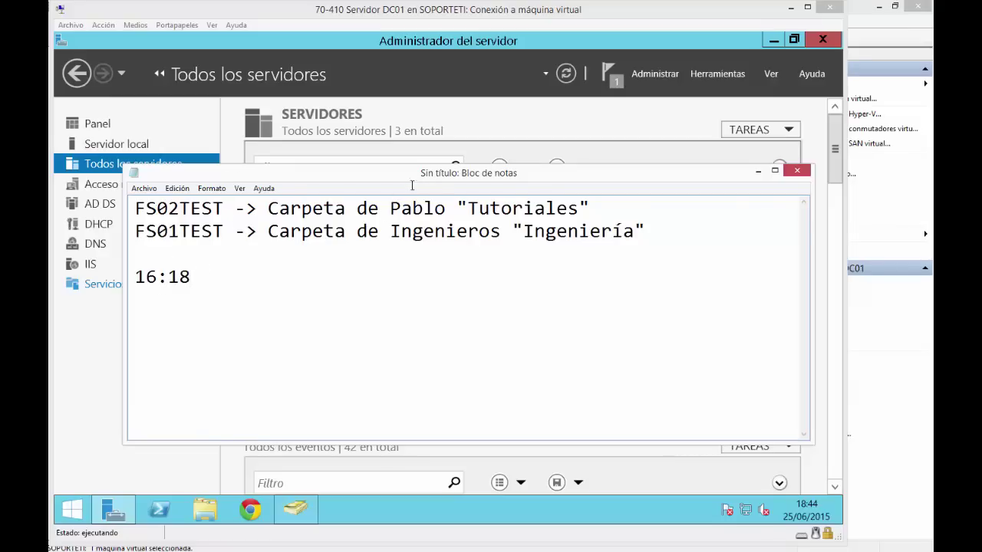
drag(422, 172, 319, 157)
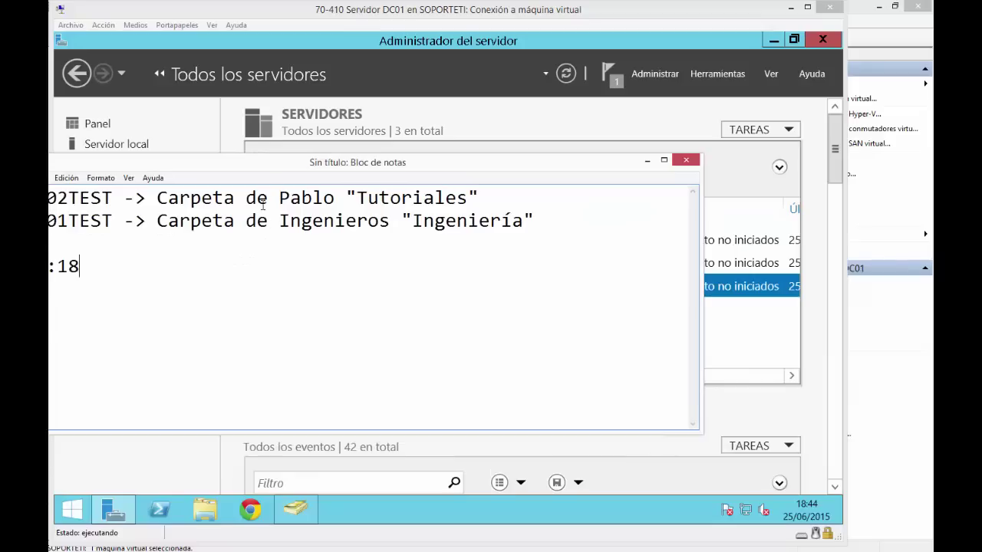
drag(279, 197, 336, 197)
drag(350, 165, 4, 213)
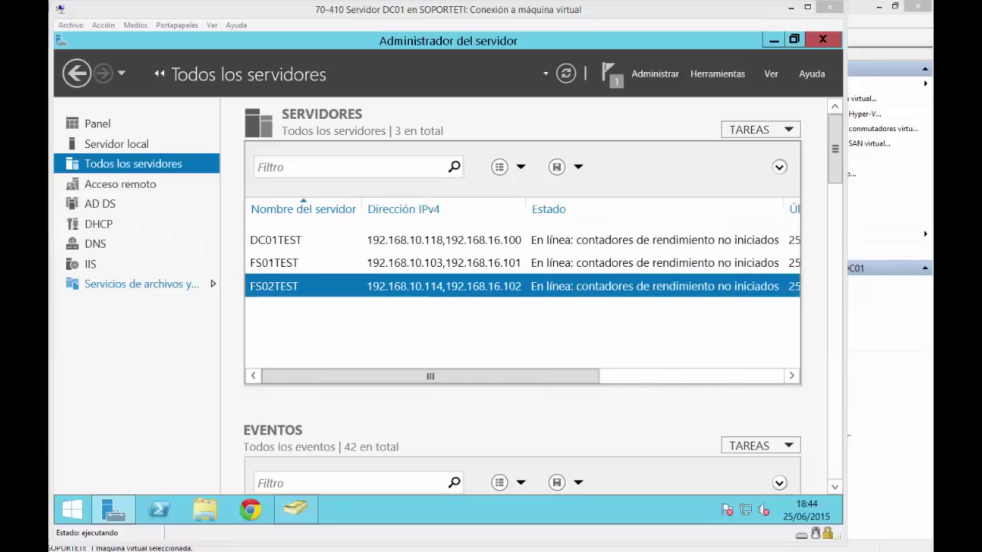
Step: Start New Share from File and Storage Services > Shares
click(119, 282)
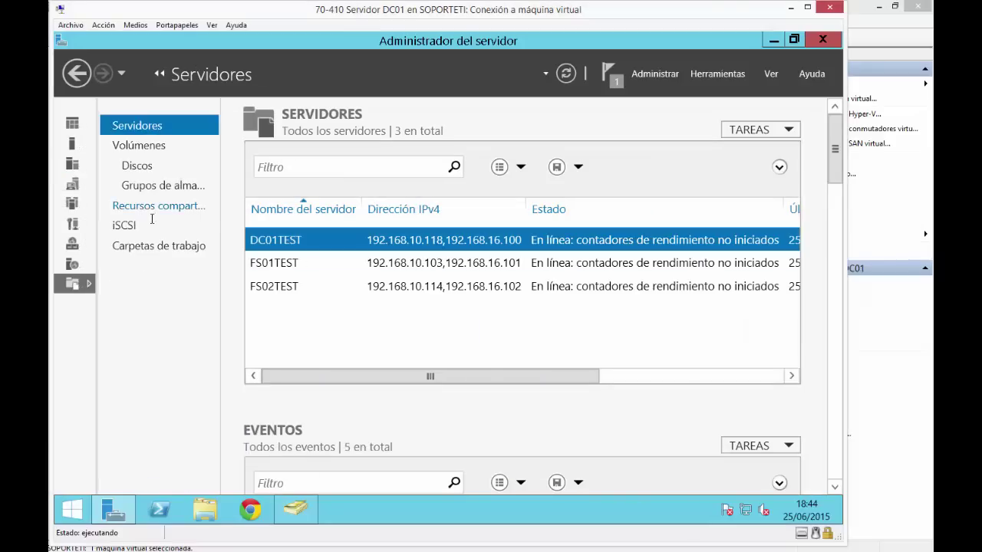
click(158, 206)
click(491, 129)
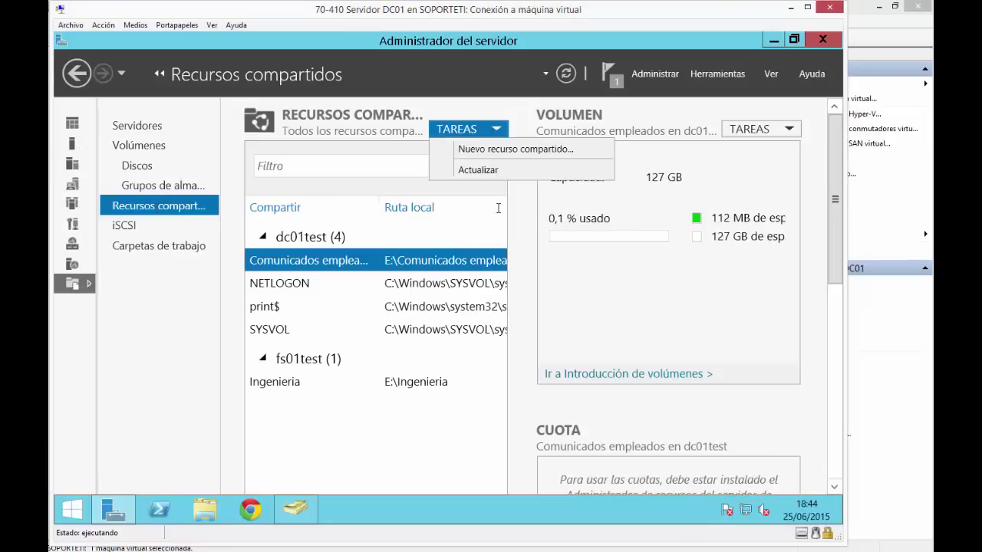
click(501, 149)
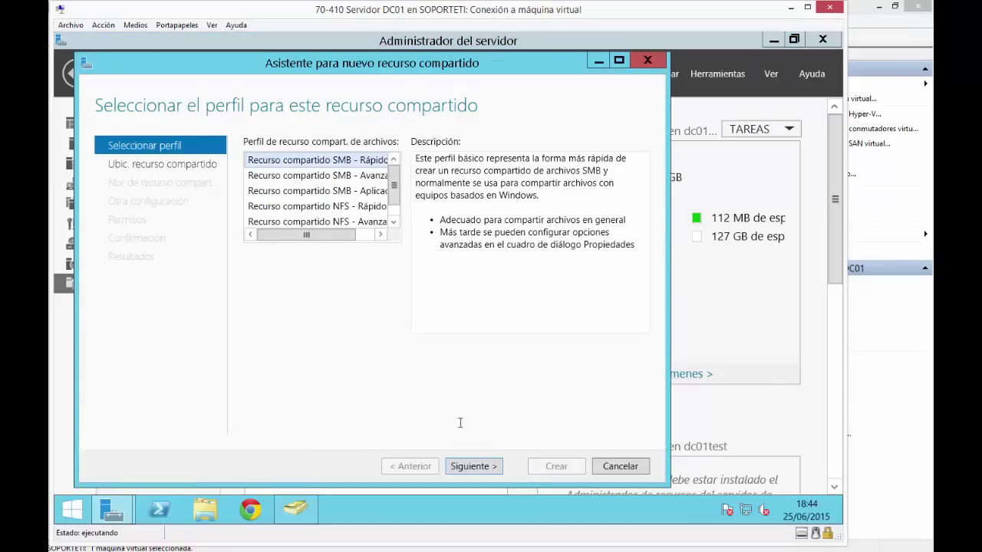
Step: Choose the quick SMB profile on fs02test, then cancel the wizard
click(473, 462)
click(281, 206)
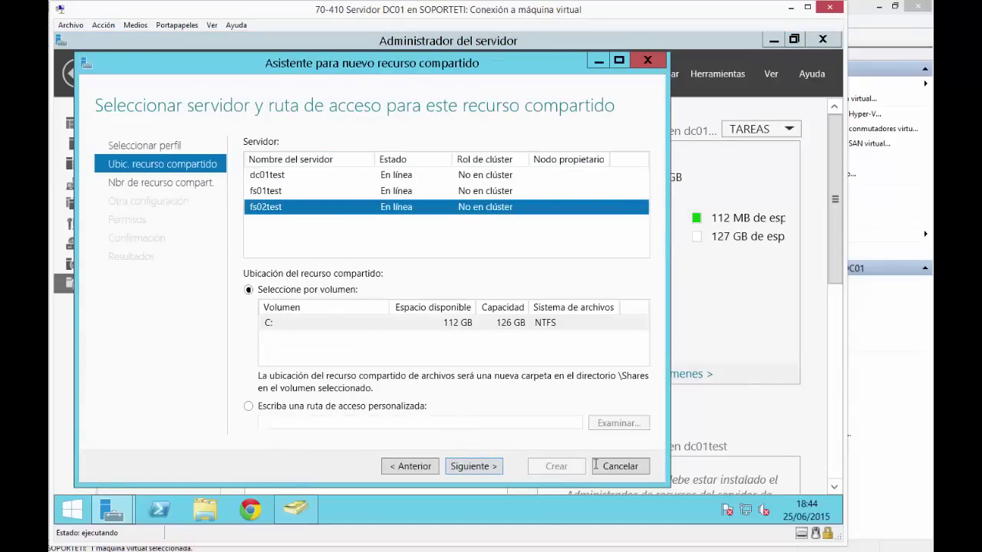
click(620, 466)
click(485, 321)
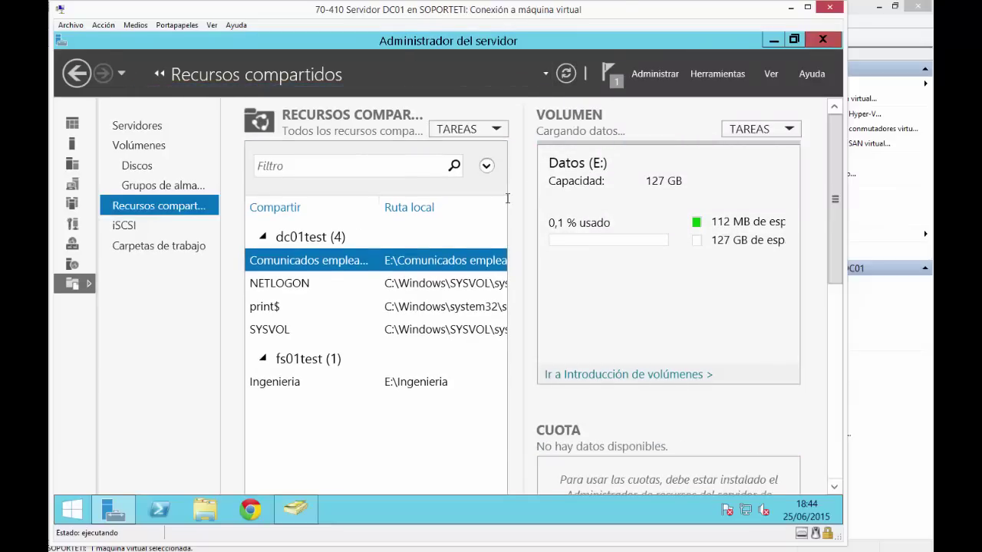
Step: Restart New Share with the quick SMB profile, server fs02test, and a custom path
click(470, 130)
click(482, 148)
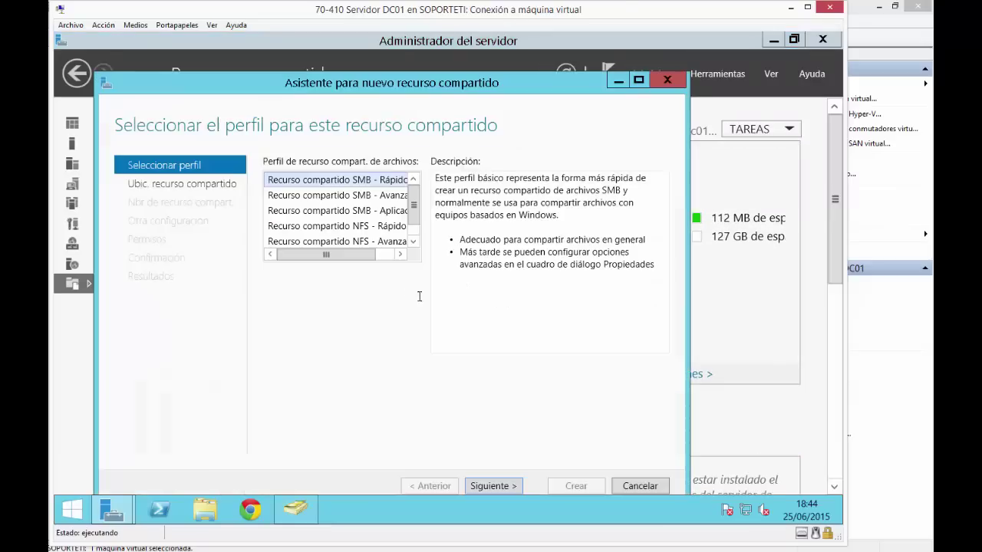
double_click(338, 180)
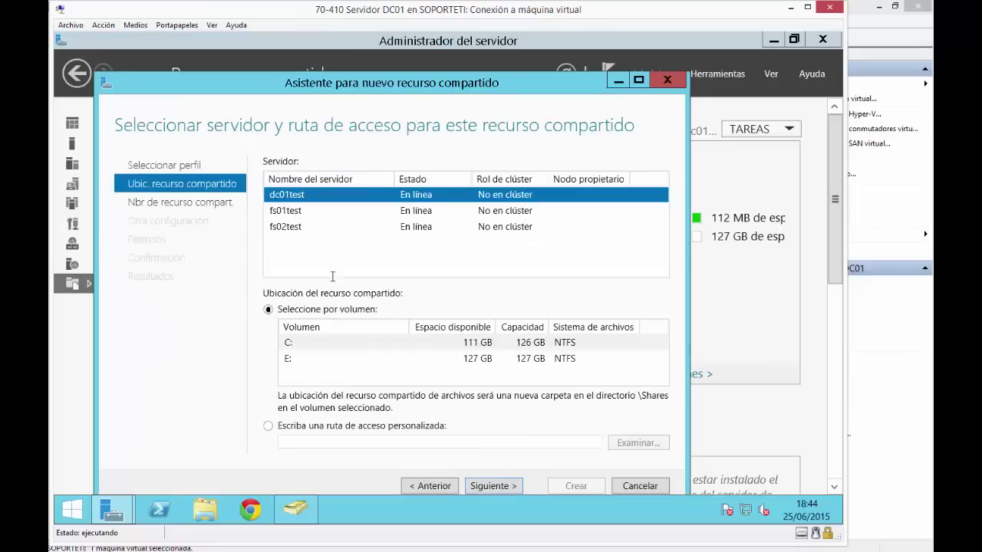
click(306, 227)
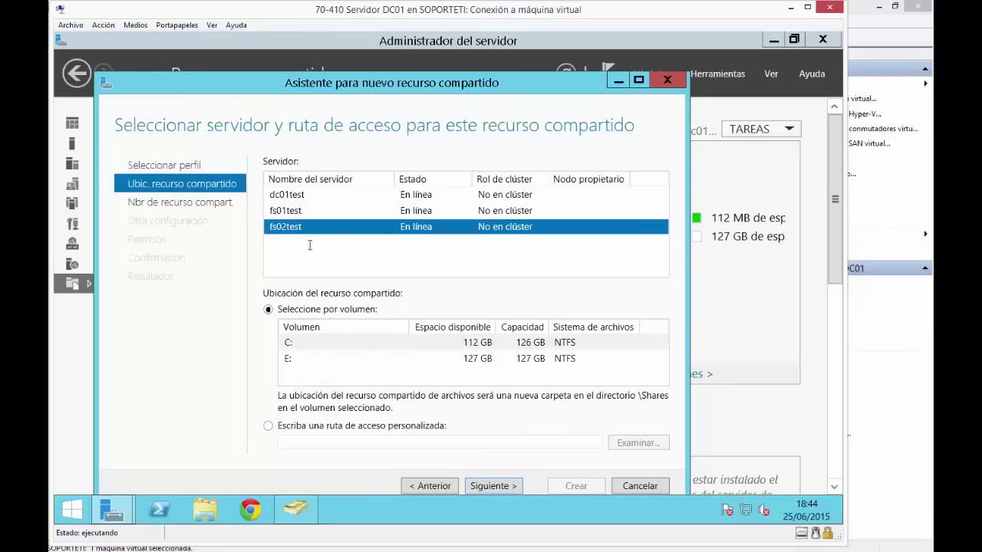
click(270, 427)
Step: Create folder E:\Tutoriales on Datos, use it as the share path, and maximize the wizard
click(638, 443)
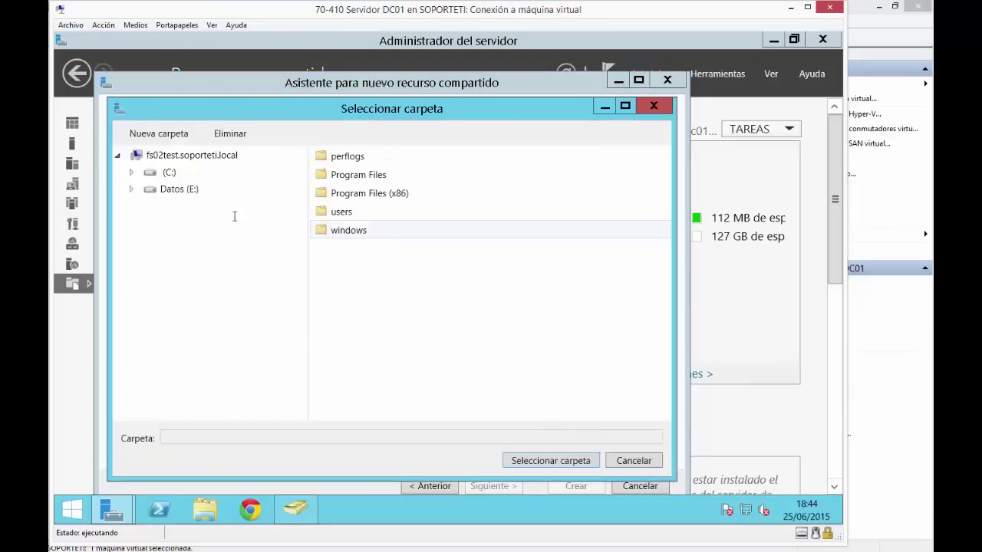
click(192, 188)
click(173, 135)
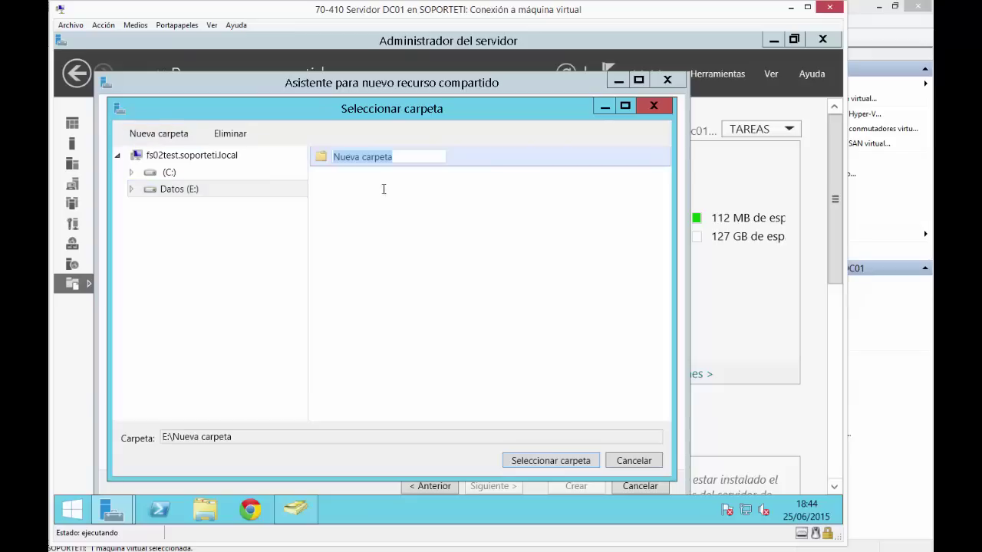
text(Tutoriales)
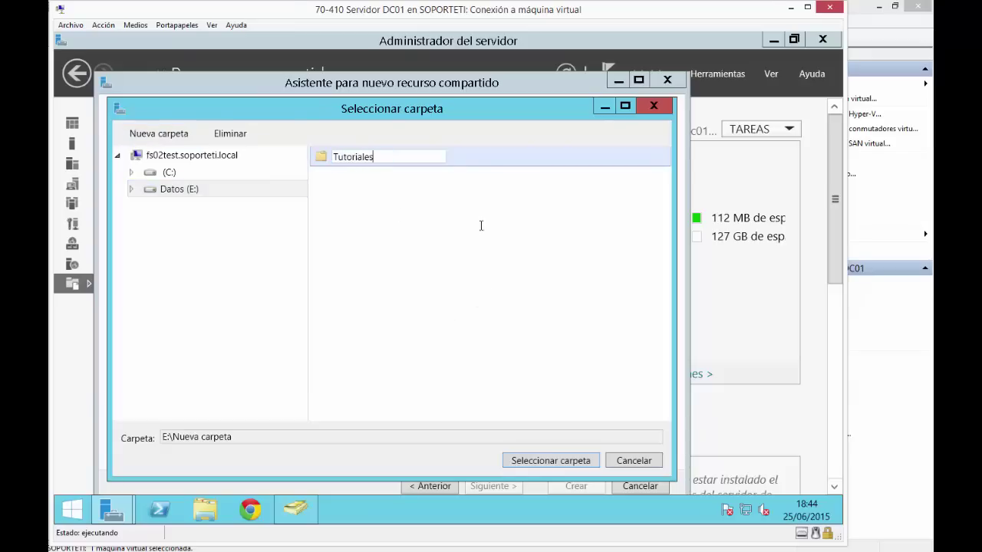
key(Return)
click(558, 460)
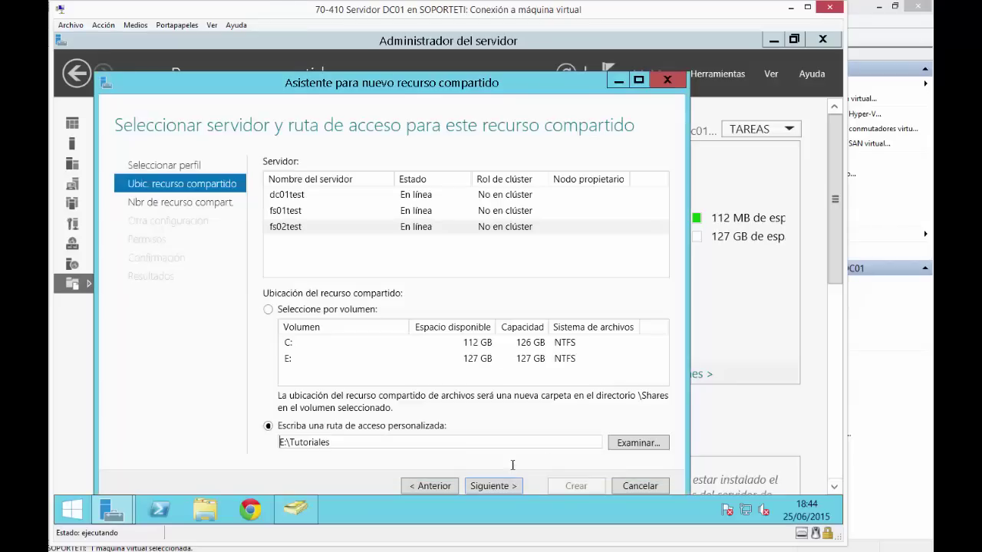
click(509, 485)
click(638, 79)
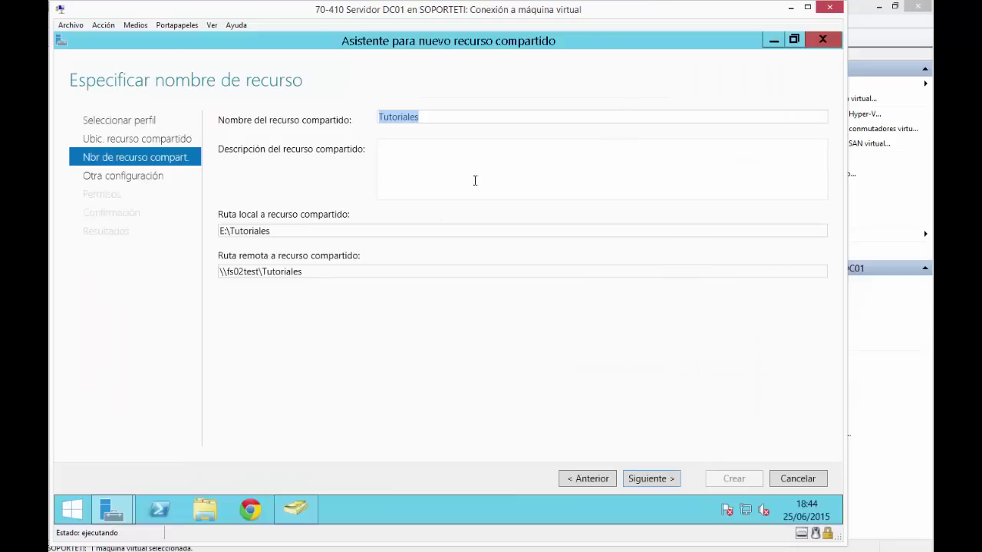
Step: Give the Tutoriales share a description, then accept the default other settings to reach the permissions step
click(418, 169)
text(Carpeta de t)
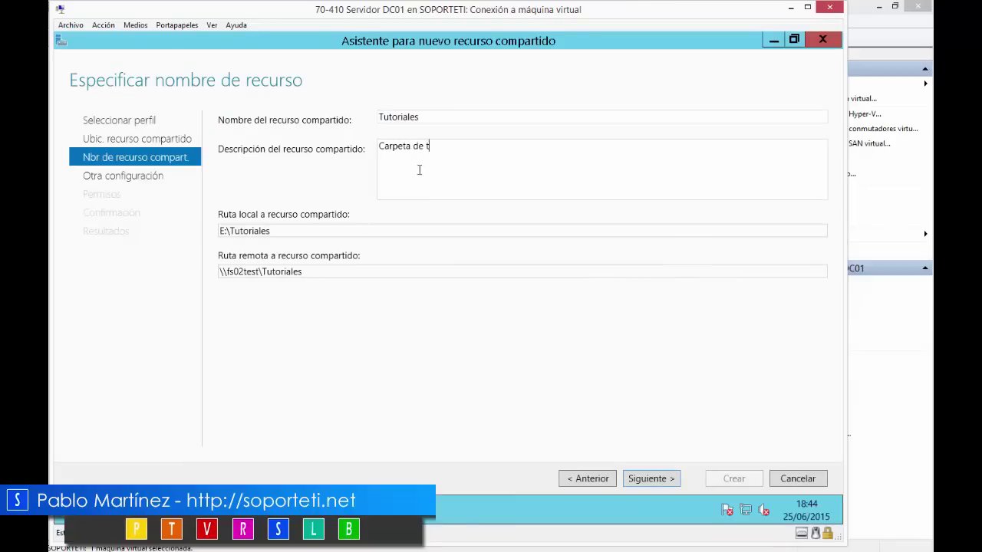
text(utos pa)
text(l tio Pabol)
text(lo)
text( y)
text( pa casa)
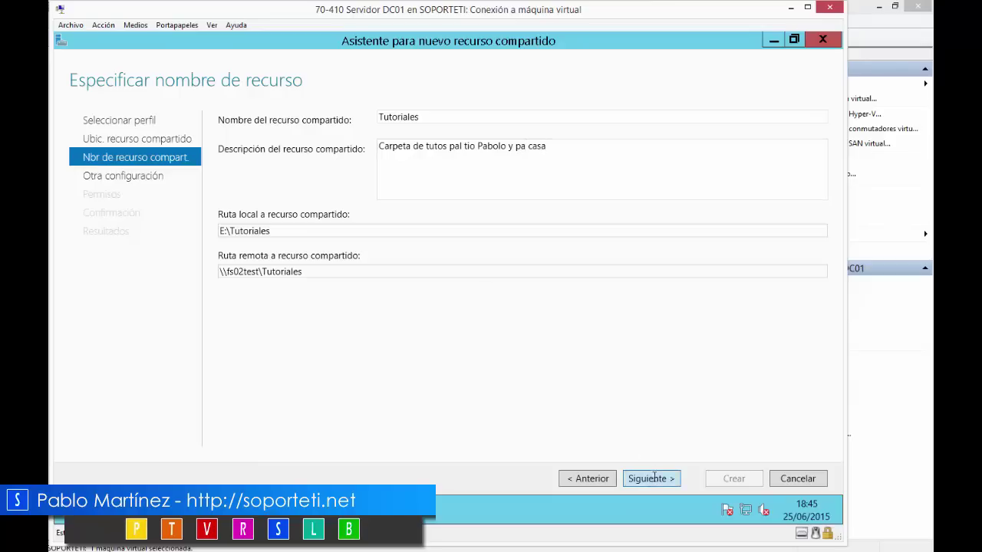
click(649, 471)
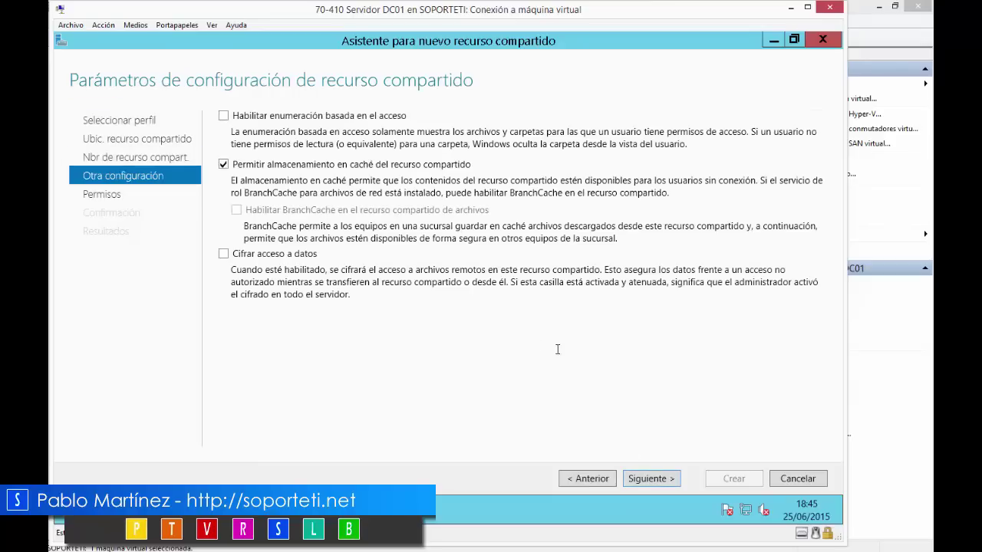
click(645, 477)
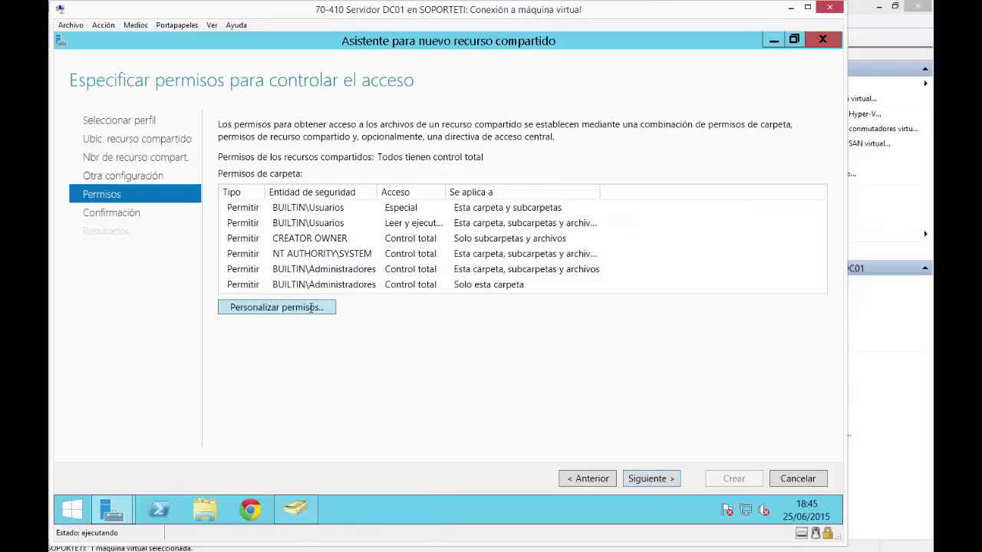
Step: Disable permission inheritance on Tutoriales and remove the inherited permission entries
click(312, 306)
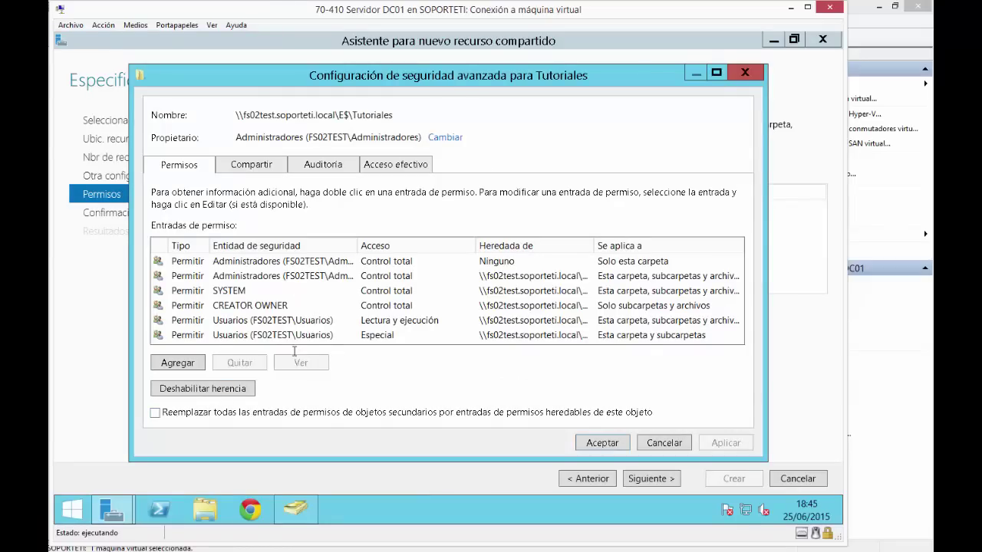
click(214, 388)
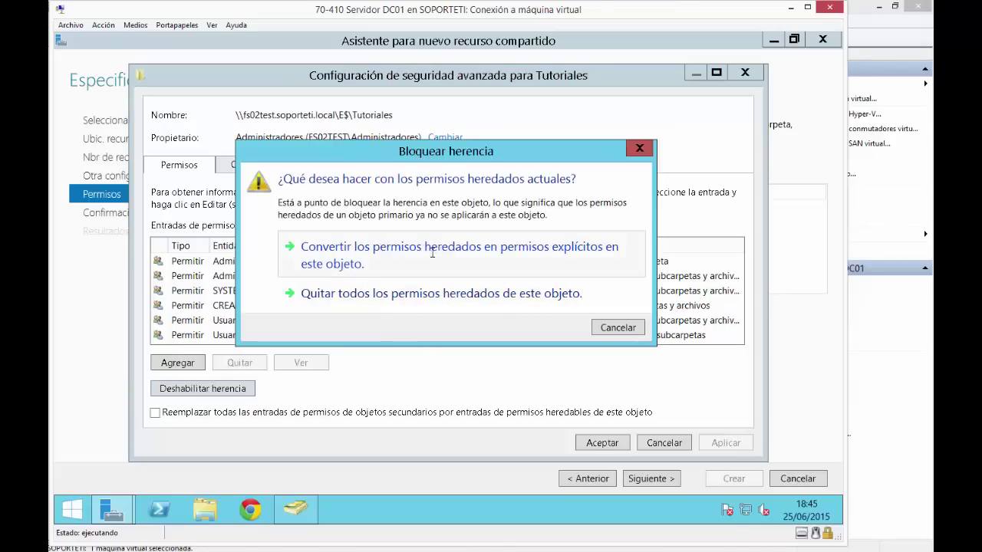
click(373, 292)
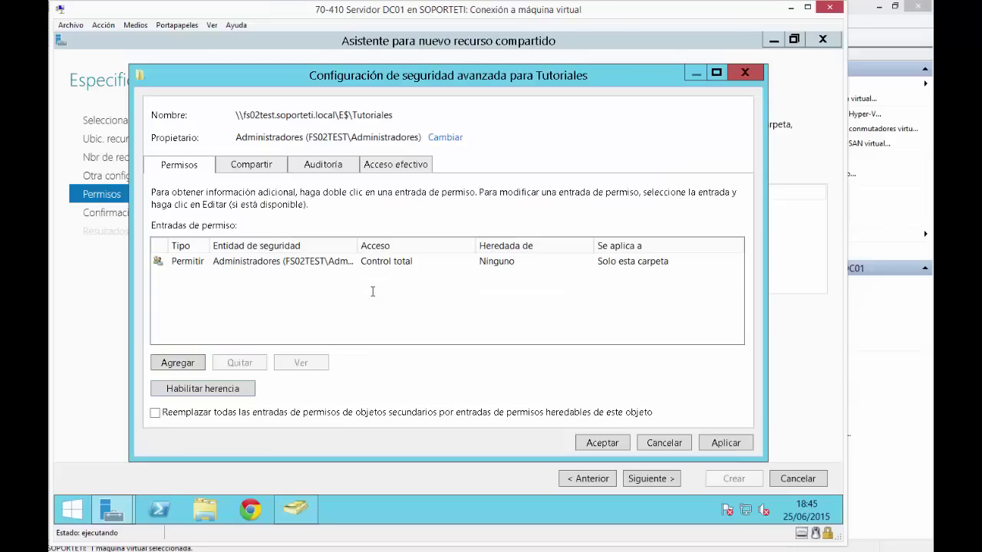
Step: Add a permission entry for a domain user found through the advanced account search
click(178, 363)
click(326, 88)
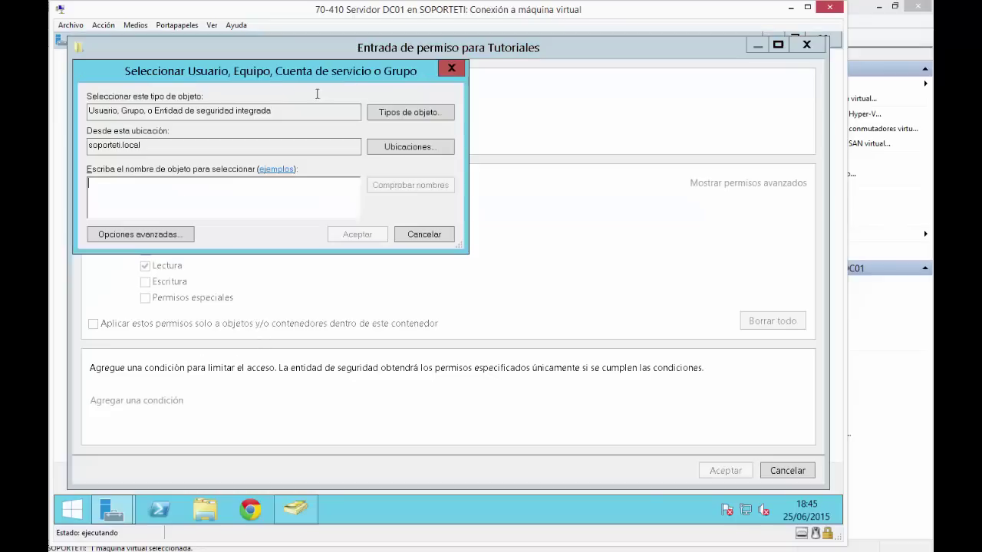
text(Pablo)
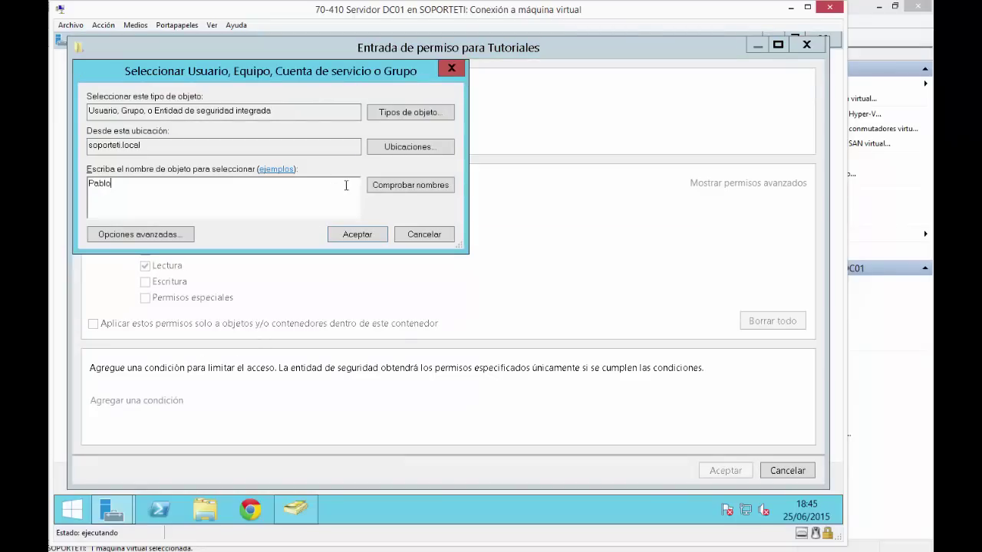
click(146, 234)
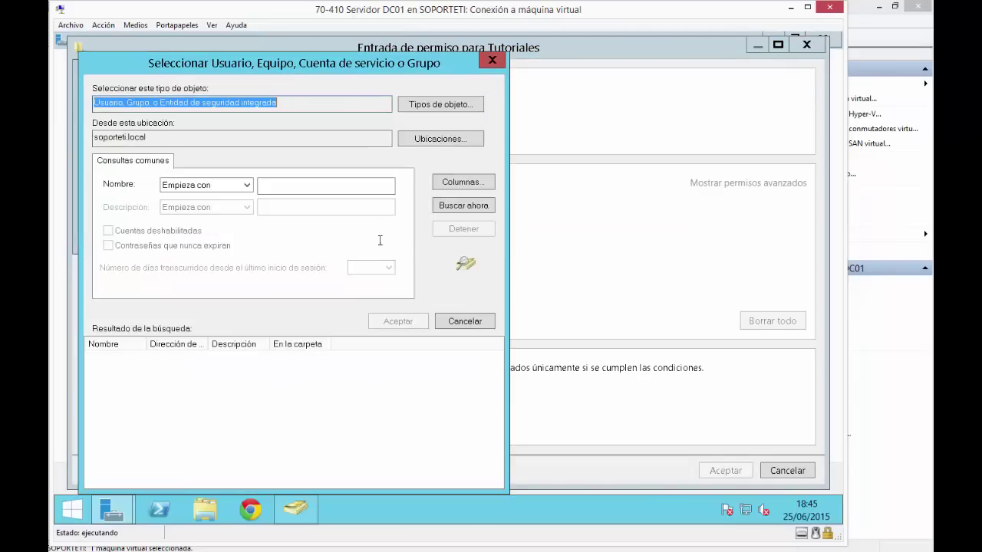
click(455, 205)
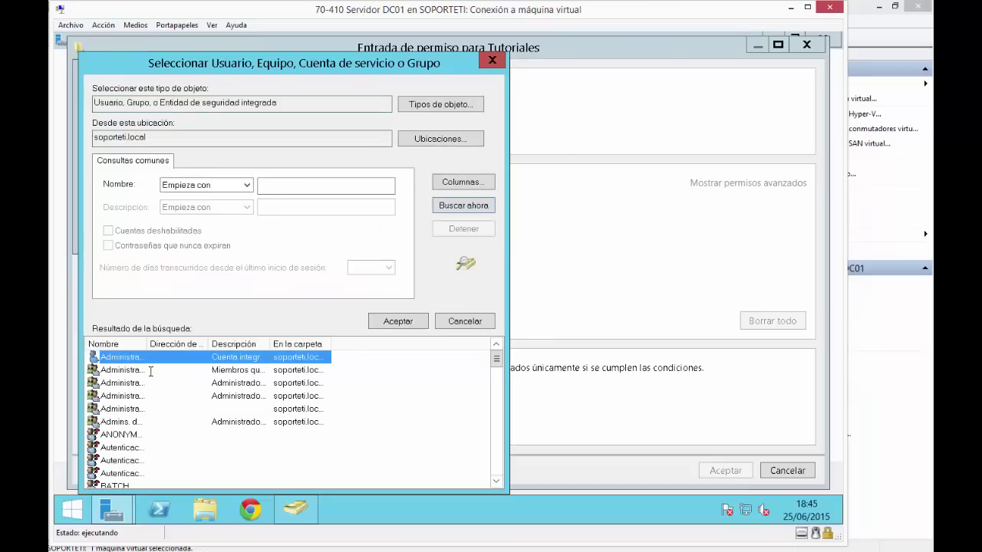
key(p)
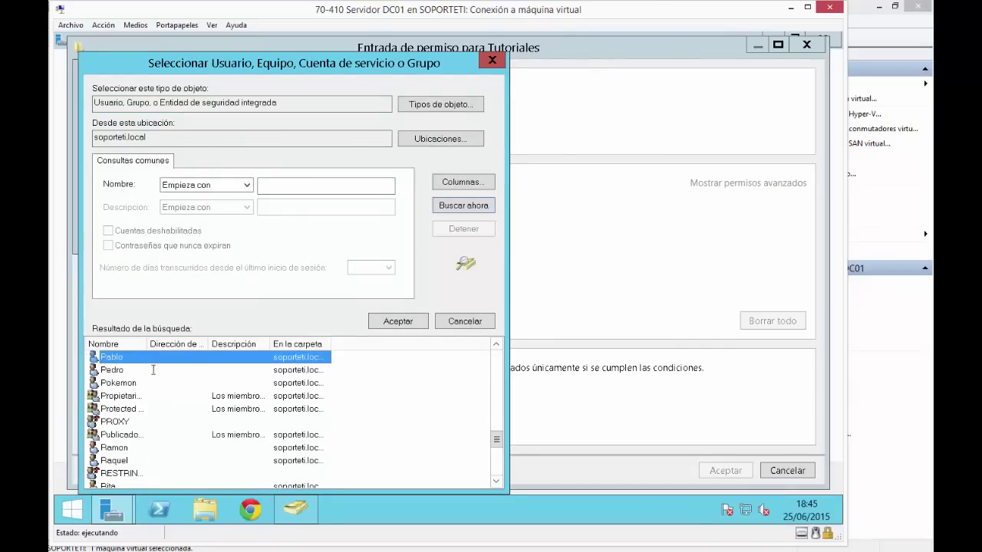
click(153, 370)
click(154, 358)
click(400, 320)
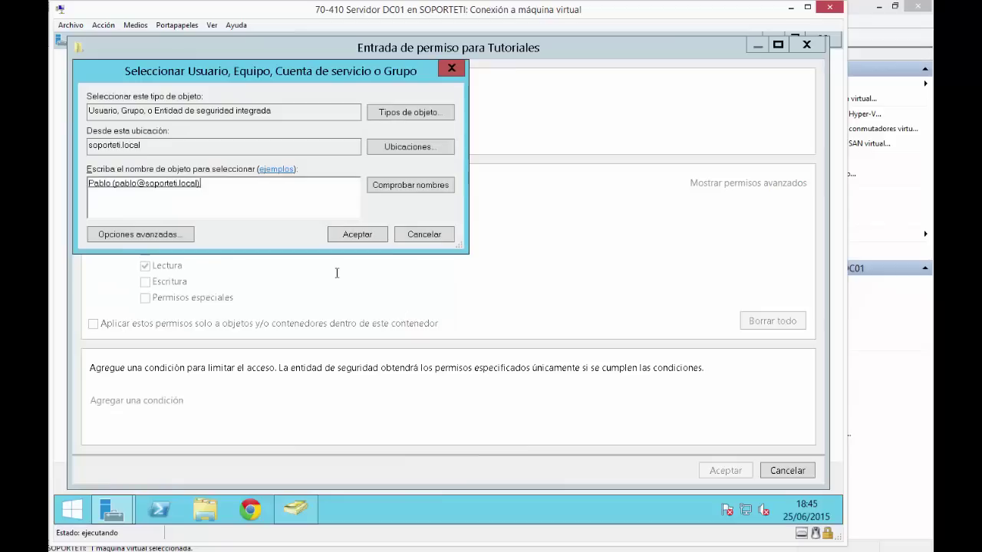
Step: Grant that domain user Modificar rights and apply the permissions back in the wizard
click(355, 233)
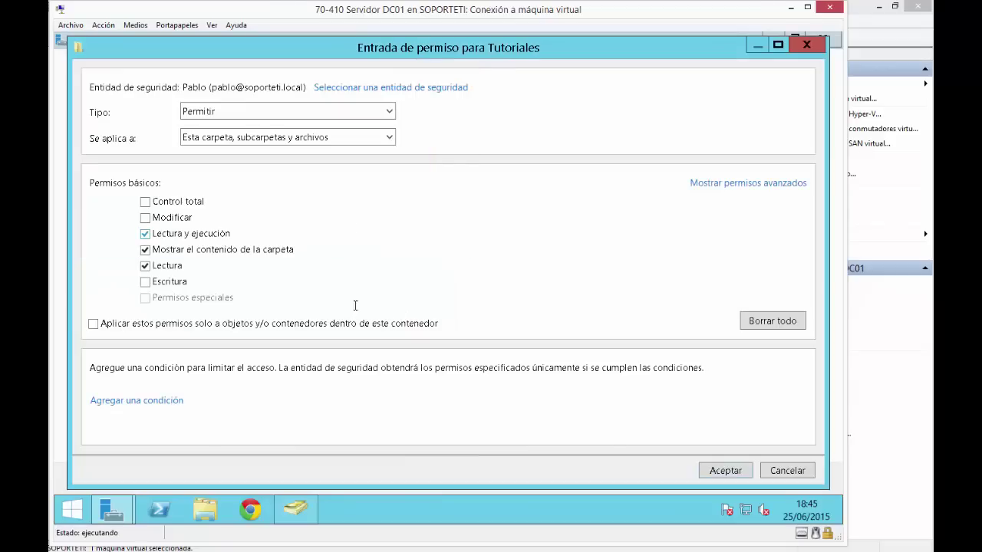
click(165, 217)
click(725, 470)
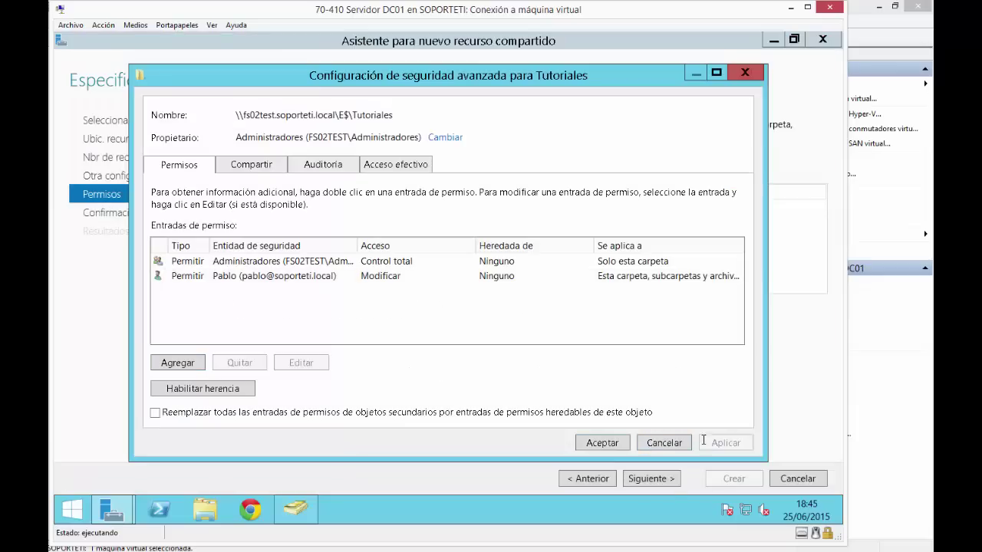
click(612, 442)
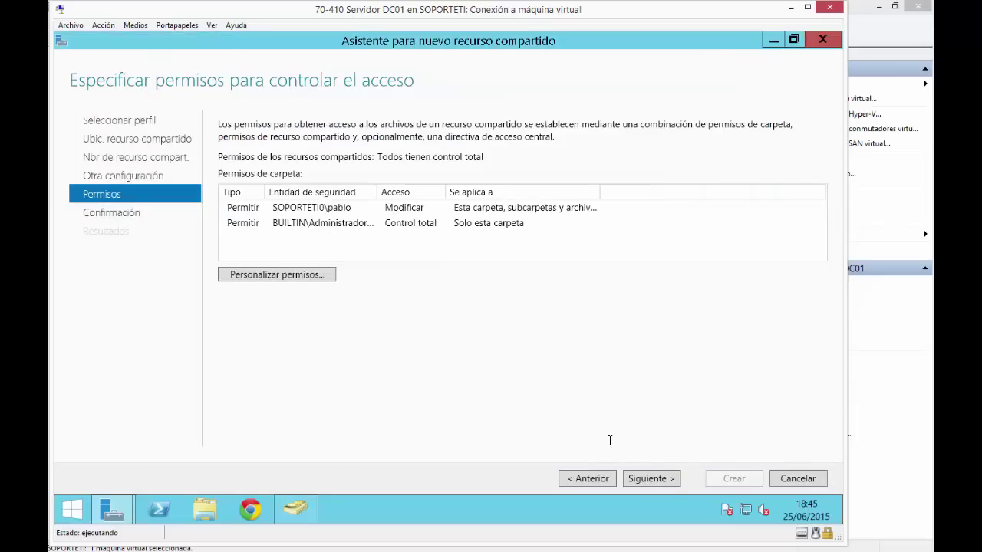
Step: Confirm the summary, create the Tutoriales share, and close the finished wizard
click(646, 479)
click(727, 477)
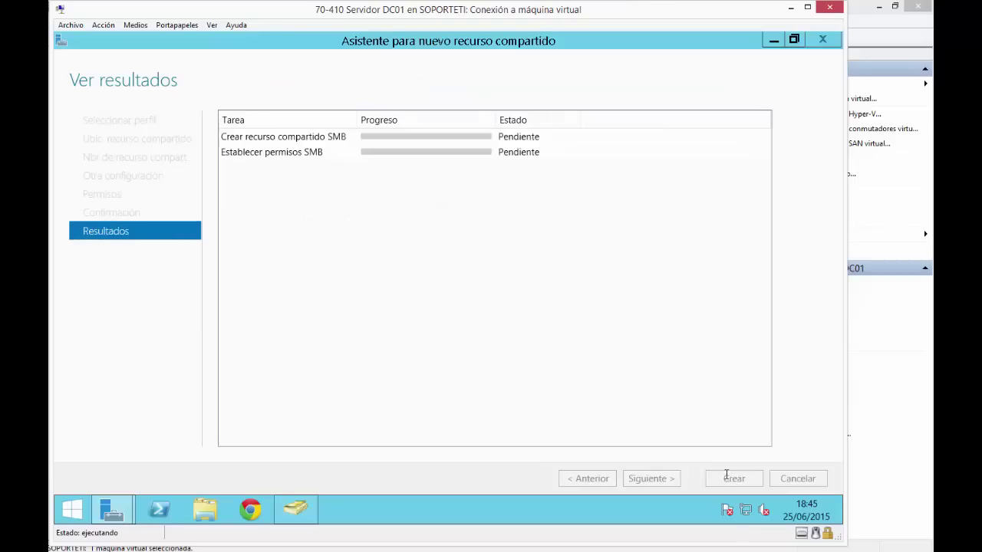
click(734, 477)
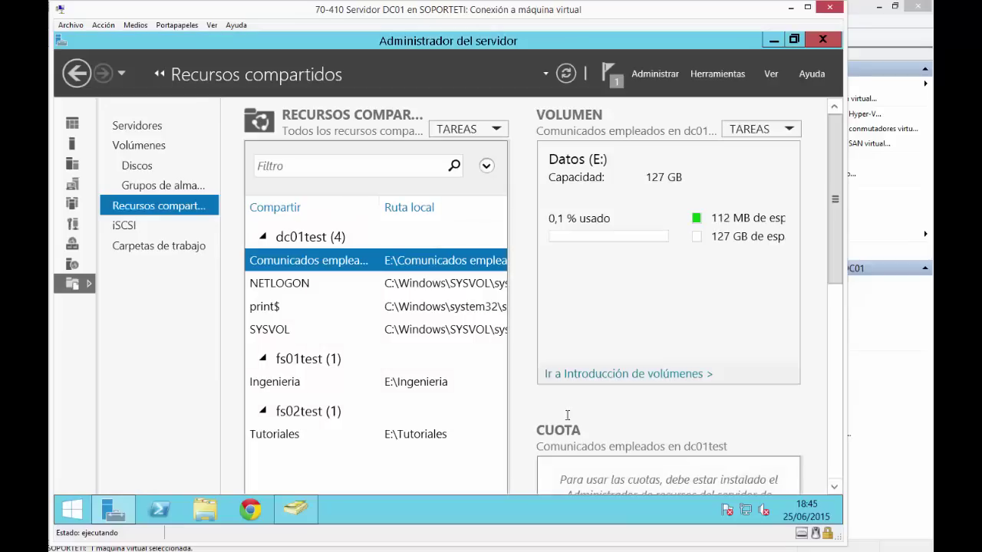
Step: Check the server share groups: Ingenieria on fs01test and Tutoriales on fs02test
click(330, 358)
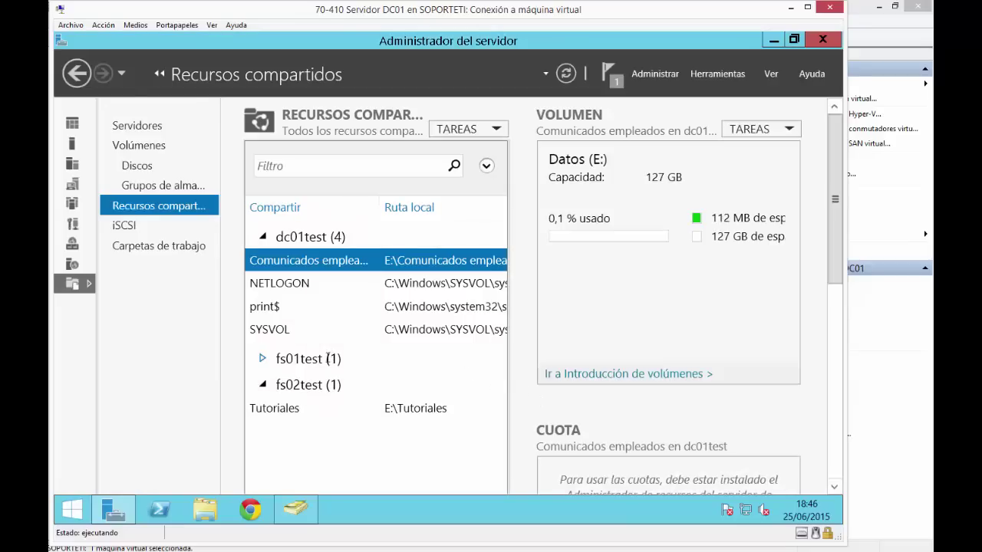
click(294, 384)
click(290, 239)
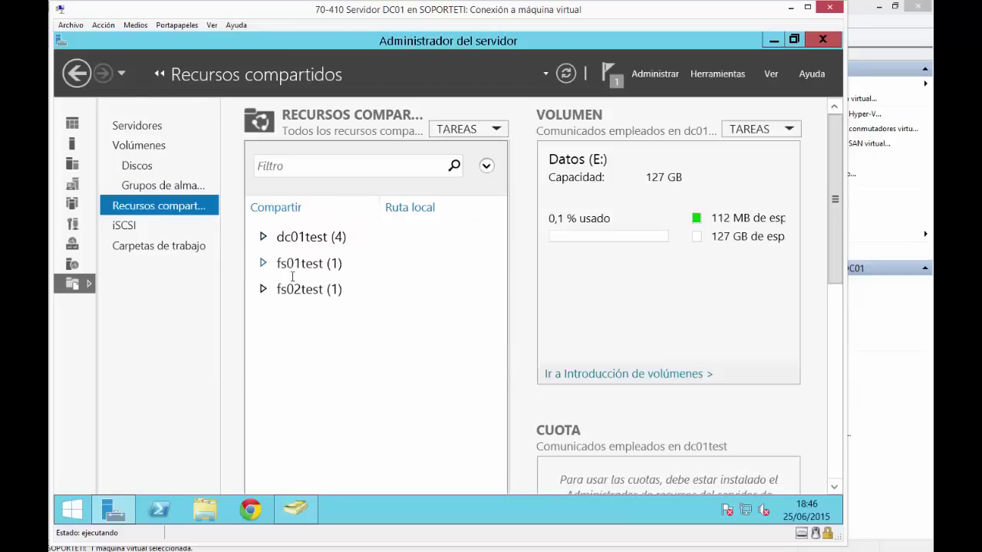
click(293, 264)
click(295, 314)
click(301, 295)
click(309, 336)
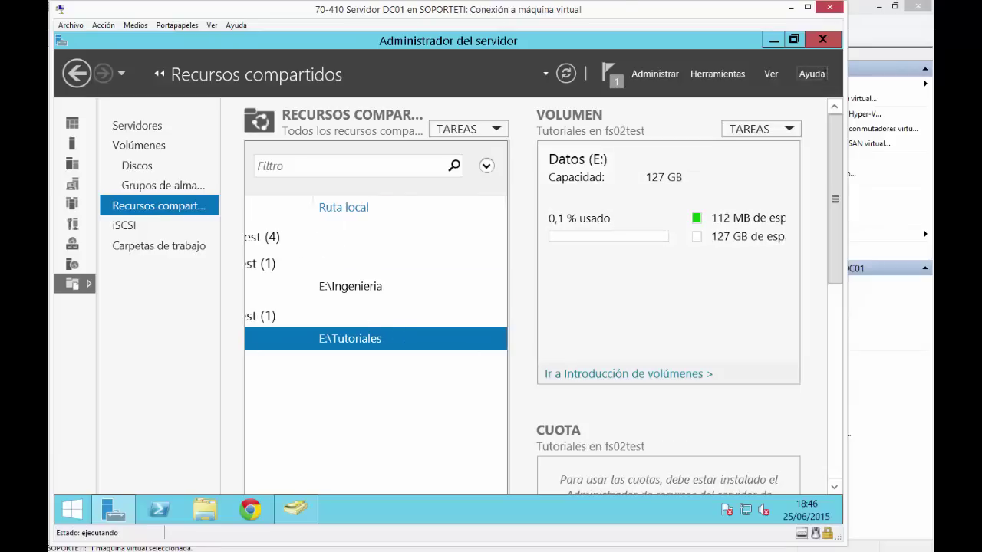
Step: Close Server Manager and the DC01 connection, then connect to the Windows 8 01 VM
click(823, 40)
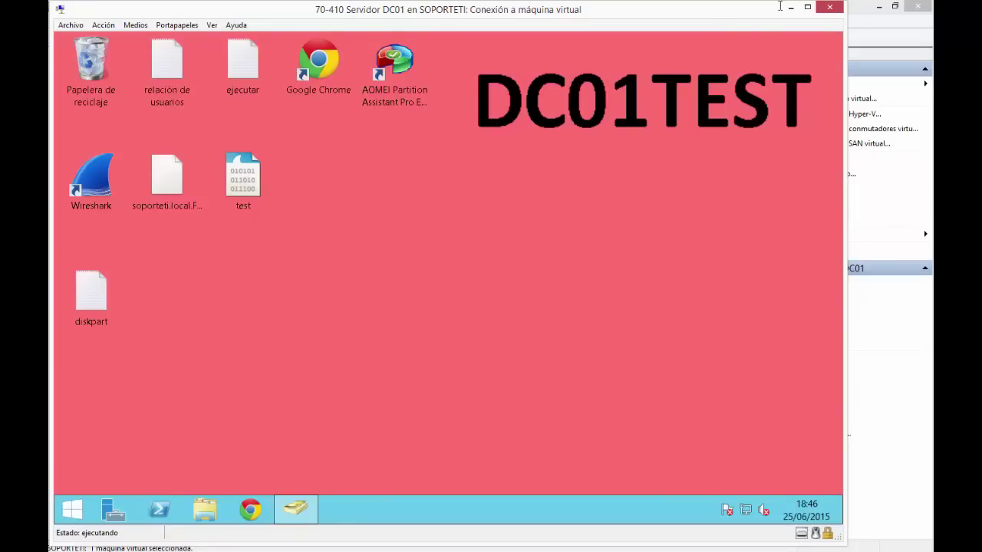
click(829, 7)
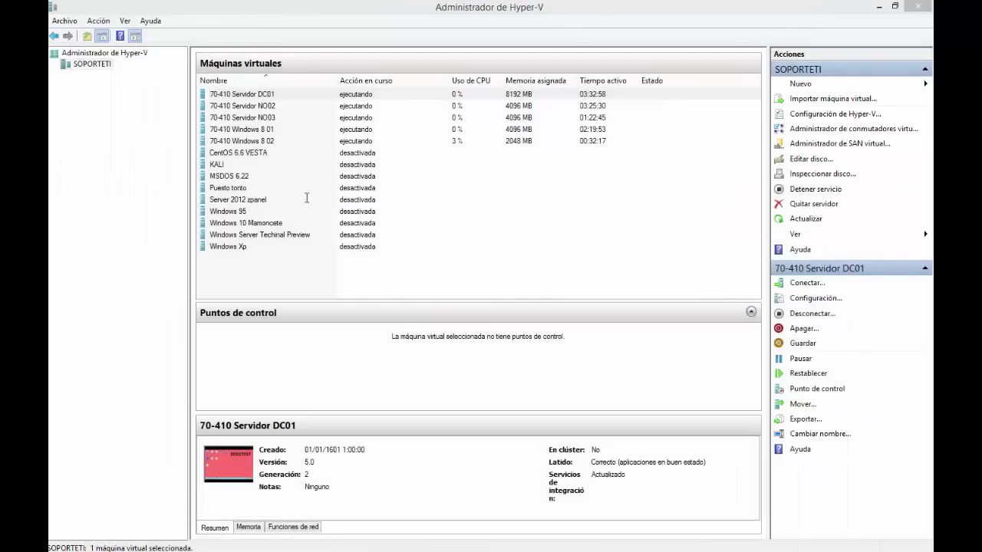
double_click(253, 129)
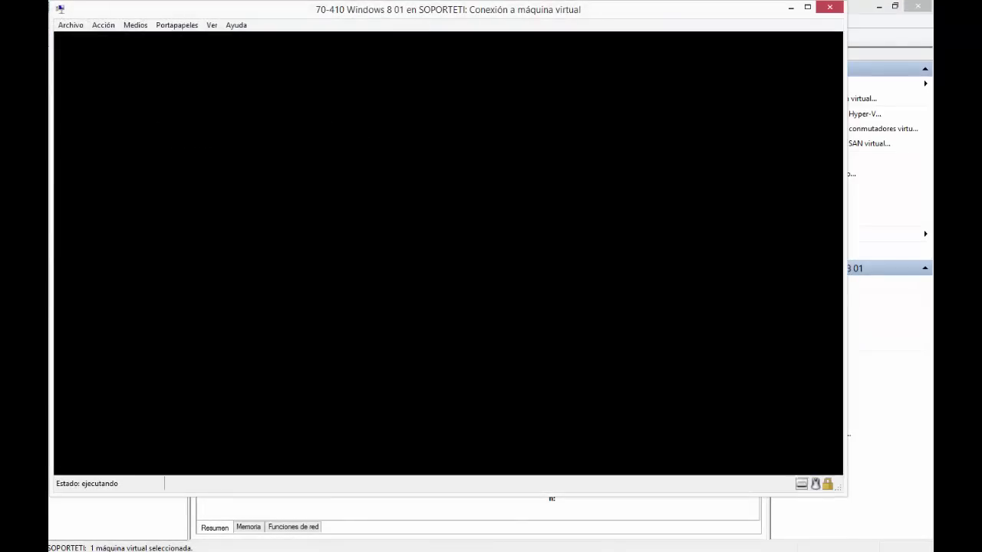
Step: Open a connection to the Windows 8 02 VM and move its window aside
key(alt+F4)
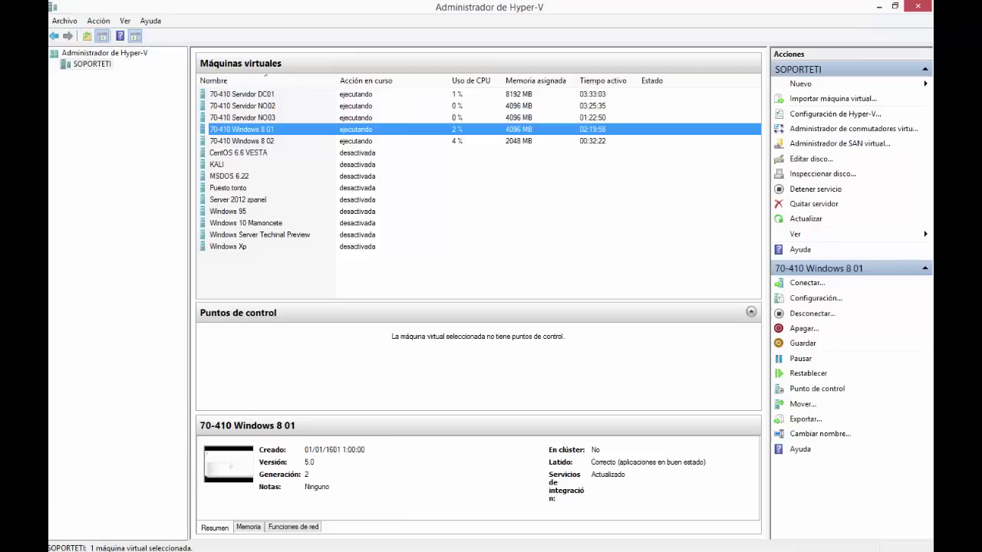
double_click(253, 141)
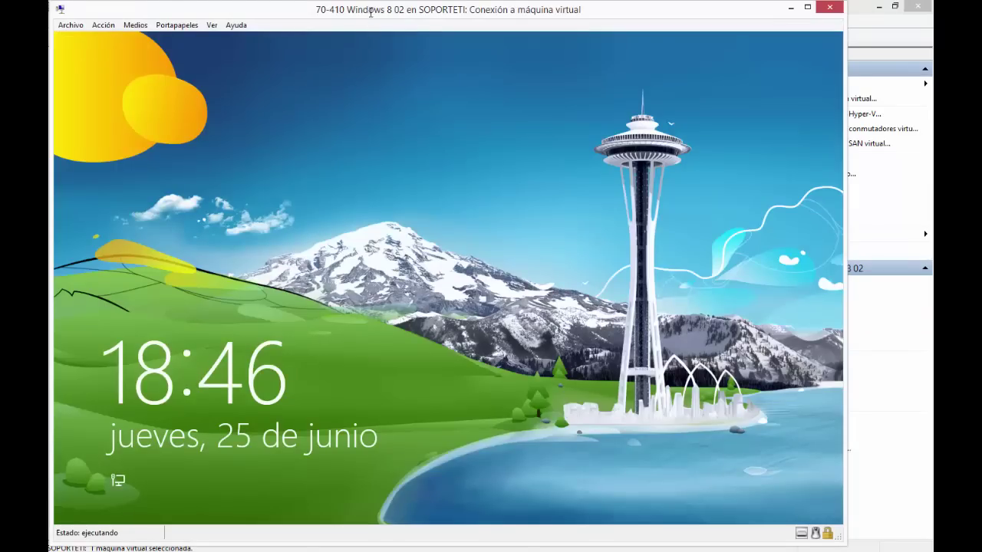
drag(371, 11, 460, 15)
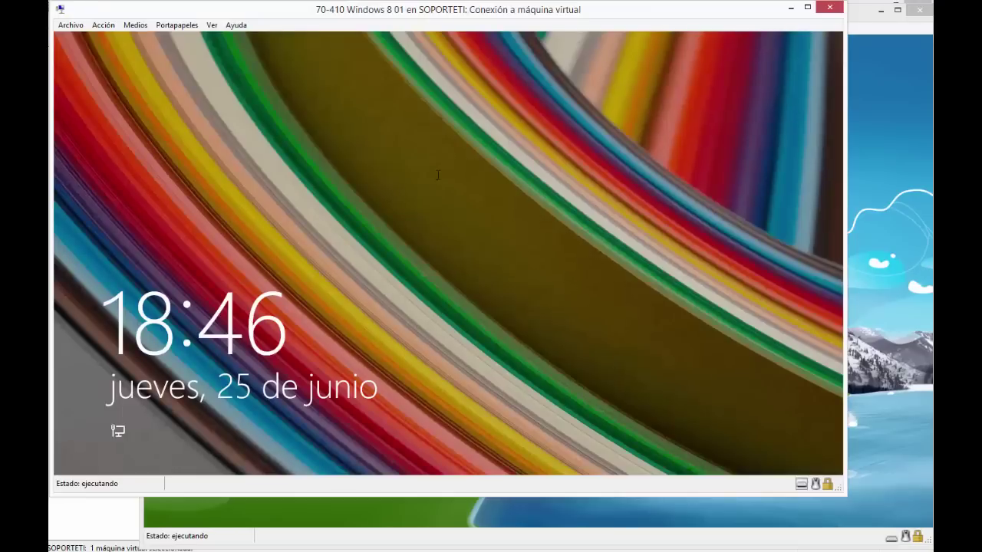
Step: Sign in to Windows 8 01 as the domain user with its password
click(438, 175)
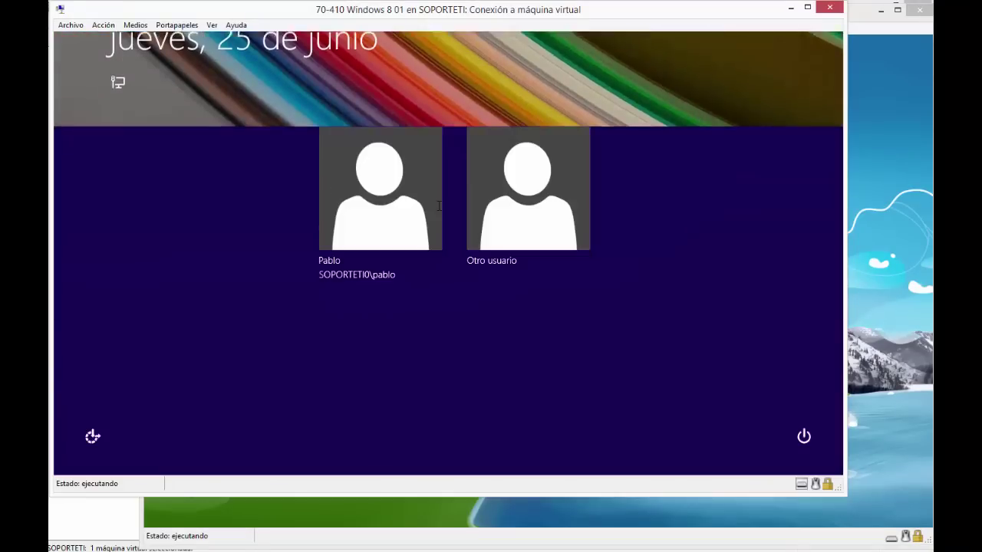
click(409, 215)
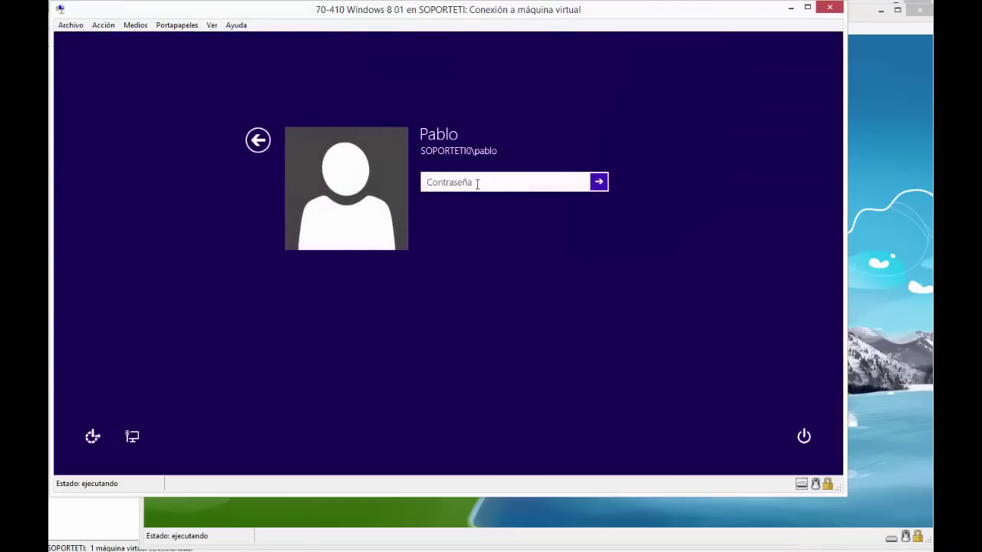
text(••)
key(Return)
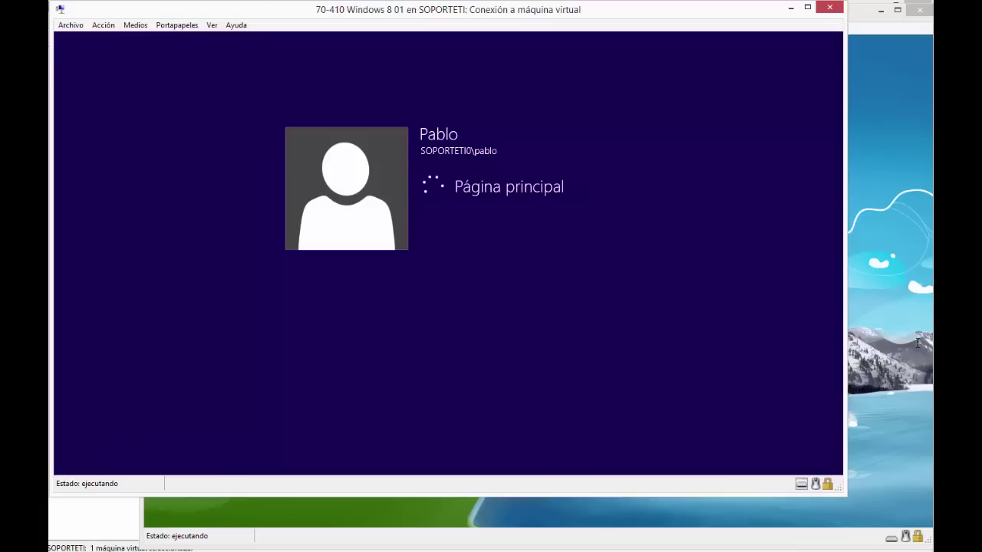
Step: Sign in to Windows 8 02 as the domain user and go to its desktop
click(917, 343)
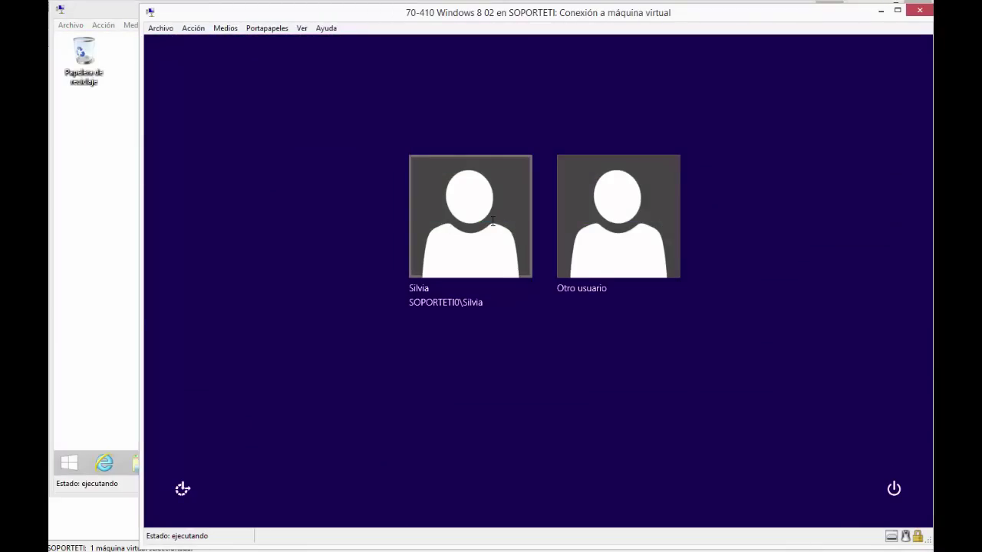
click(514, 221)
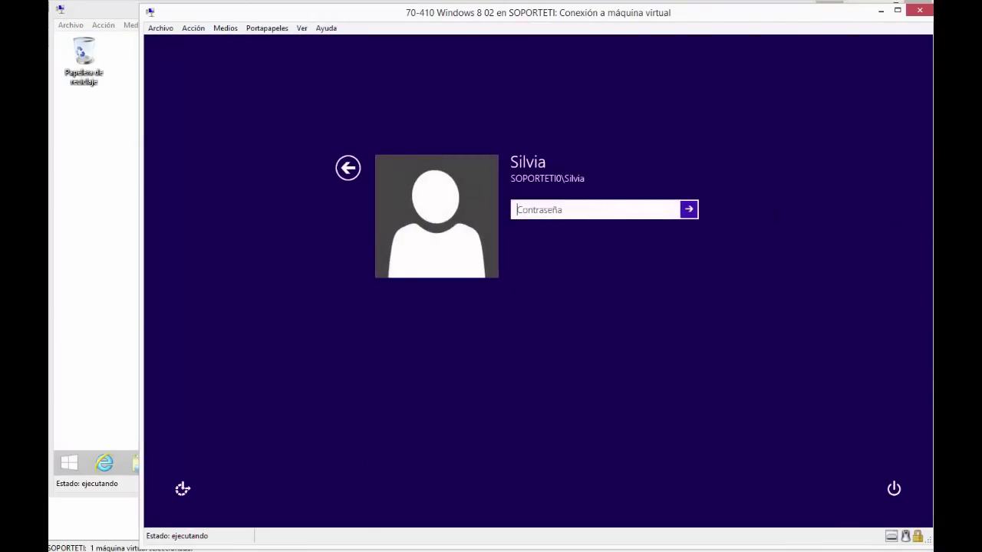
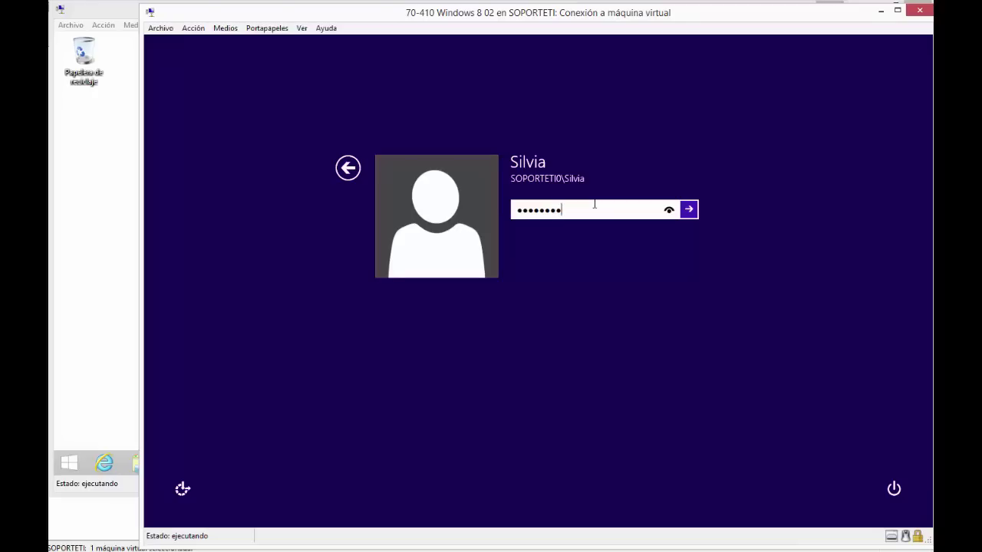
key(Return)
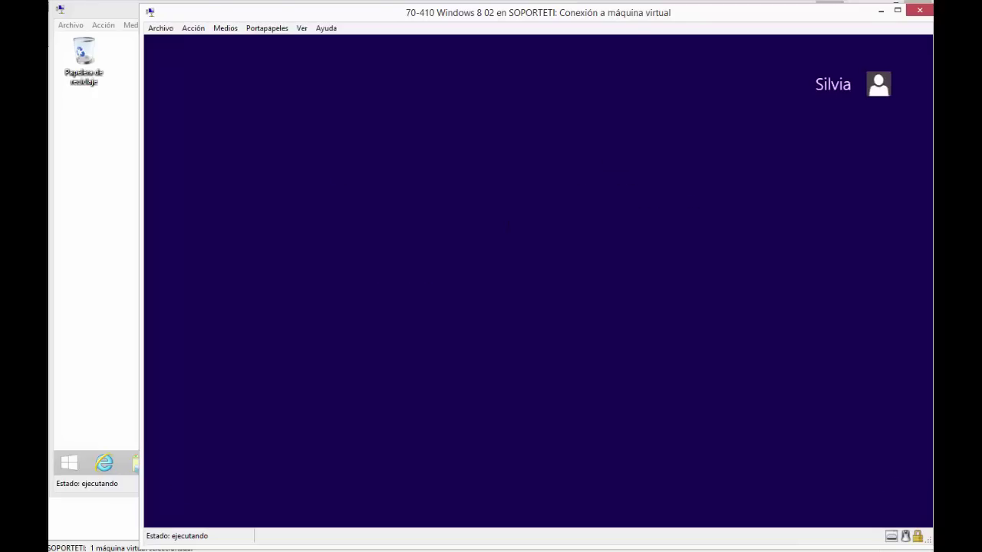
click(338, 414)
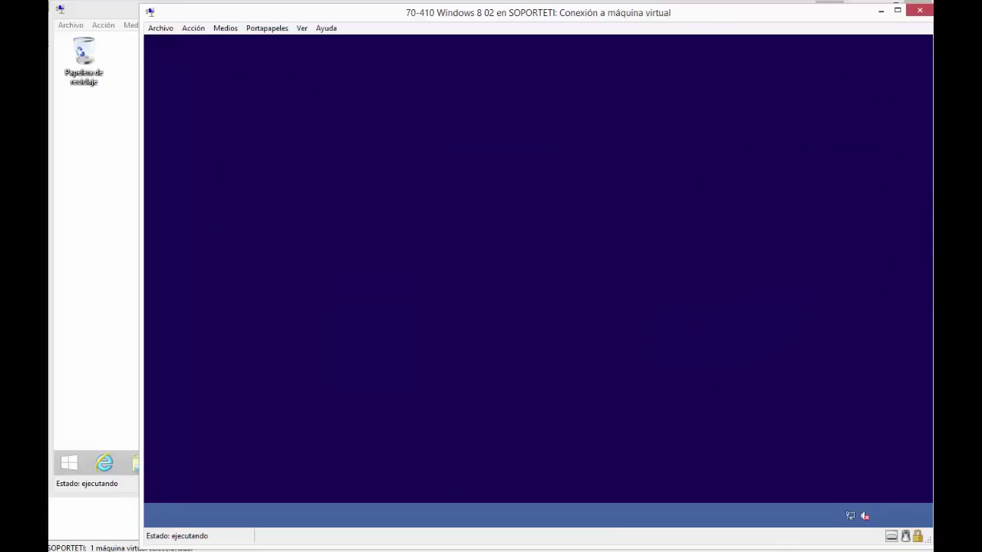
click(210, 515)
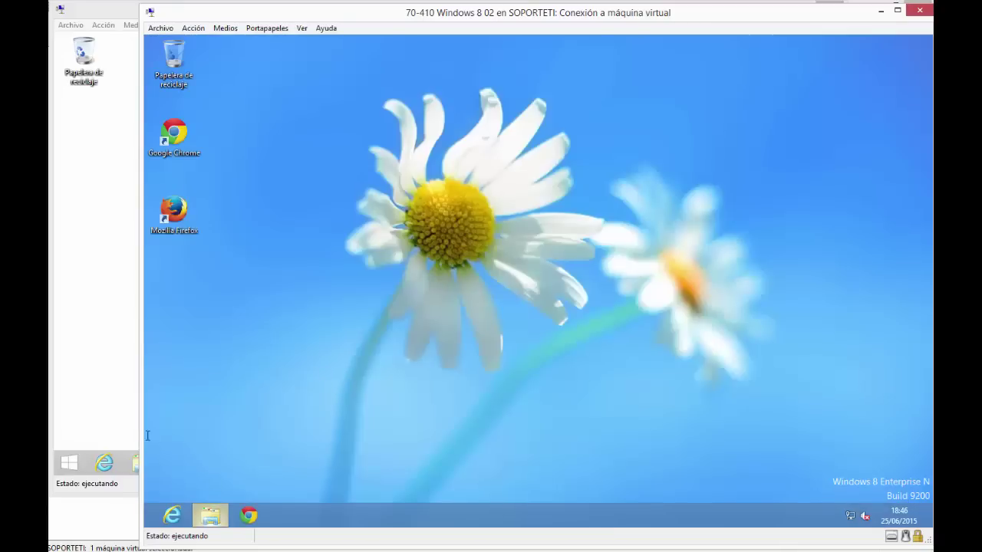
Step: On Windows 8 01, open File Explorer and show the Red network computers
click(136, 433)
click(143, 463)
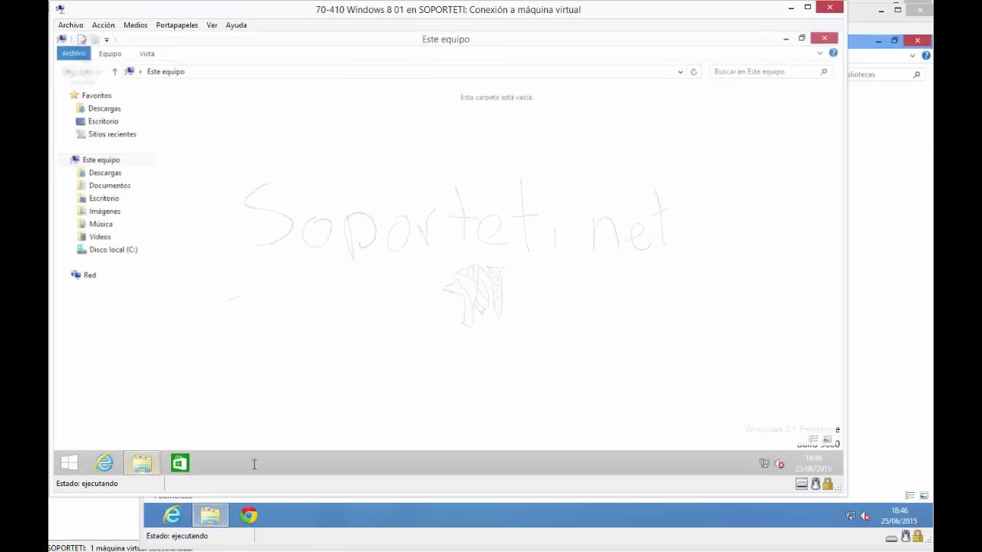
click(86, 278)
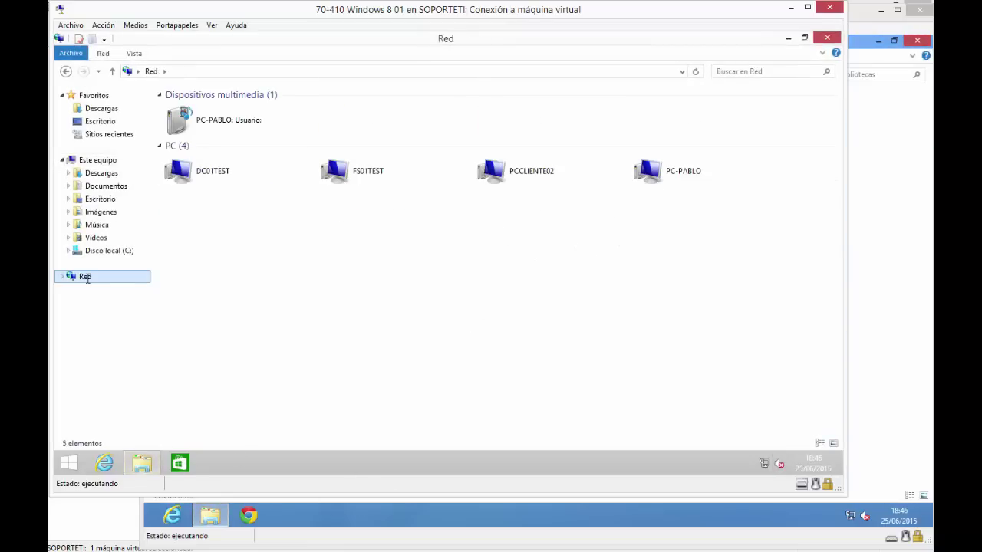
key(super)
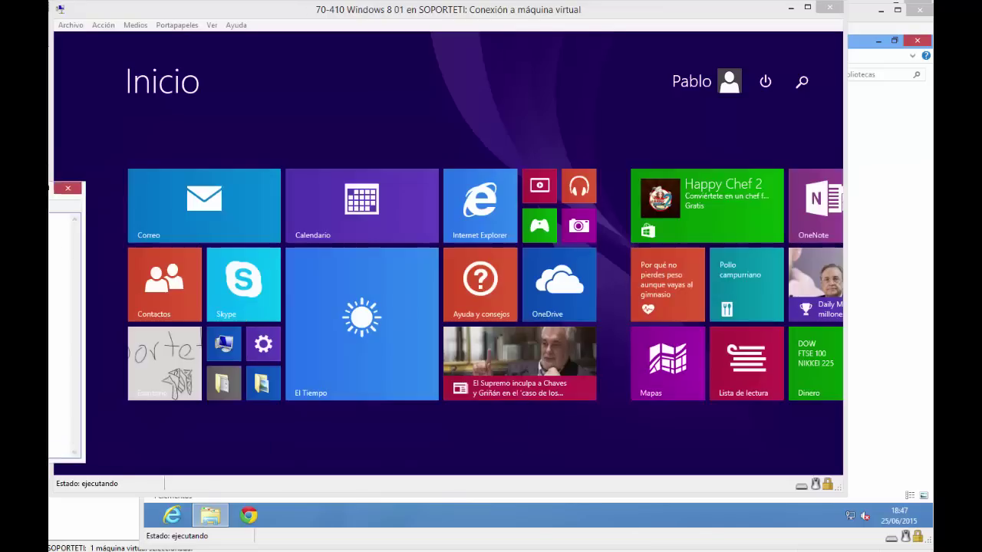
click(167, 359)
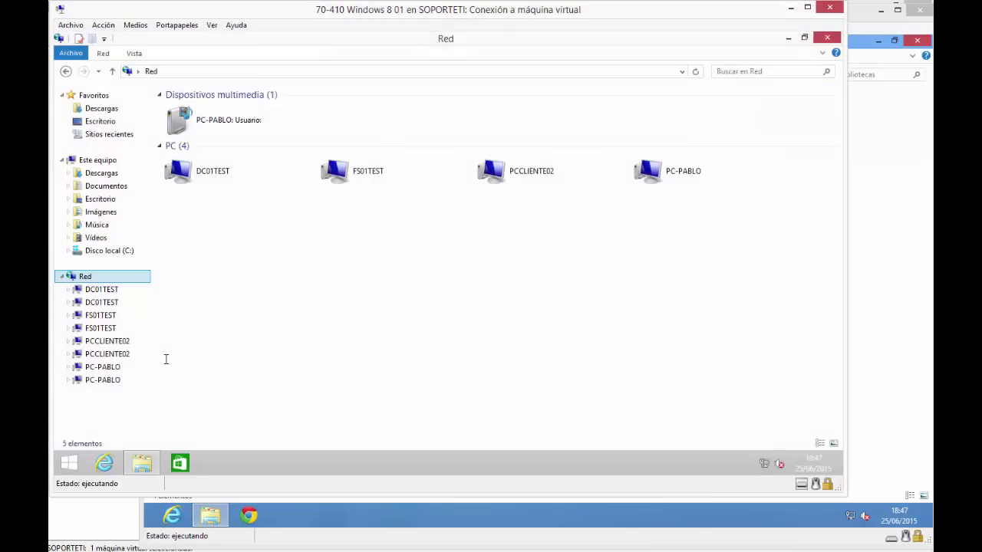
Step: Try opening FS01TEST's Ingenieria share, dismiss the access-denied error, and return to Red
double_click(346, 170)
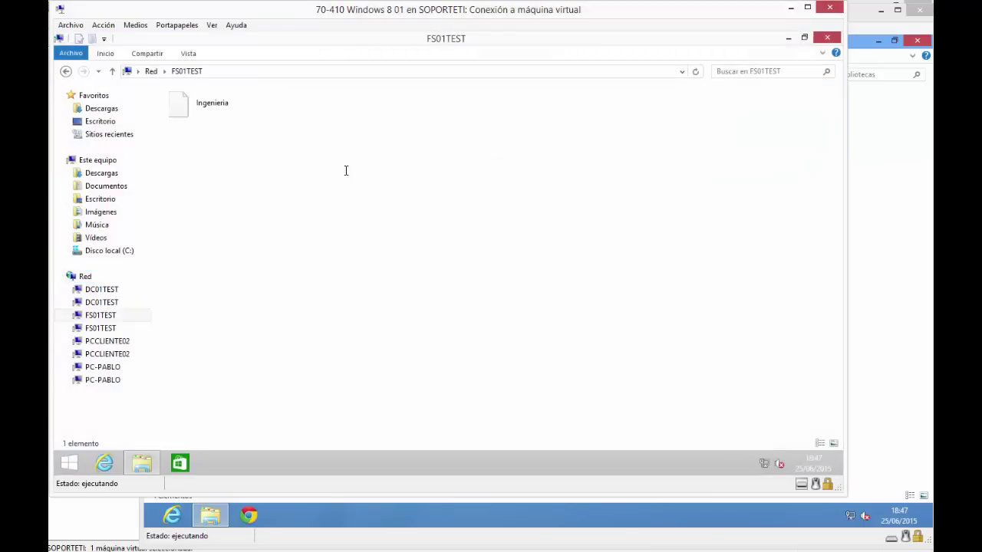
double_click(198, 110)
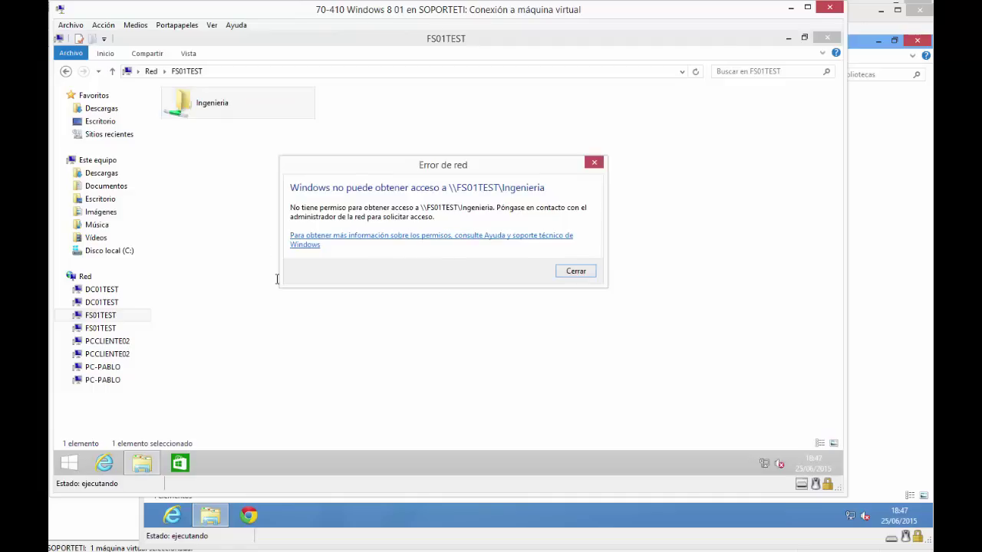
click(576, 271)
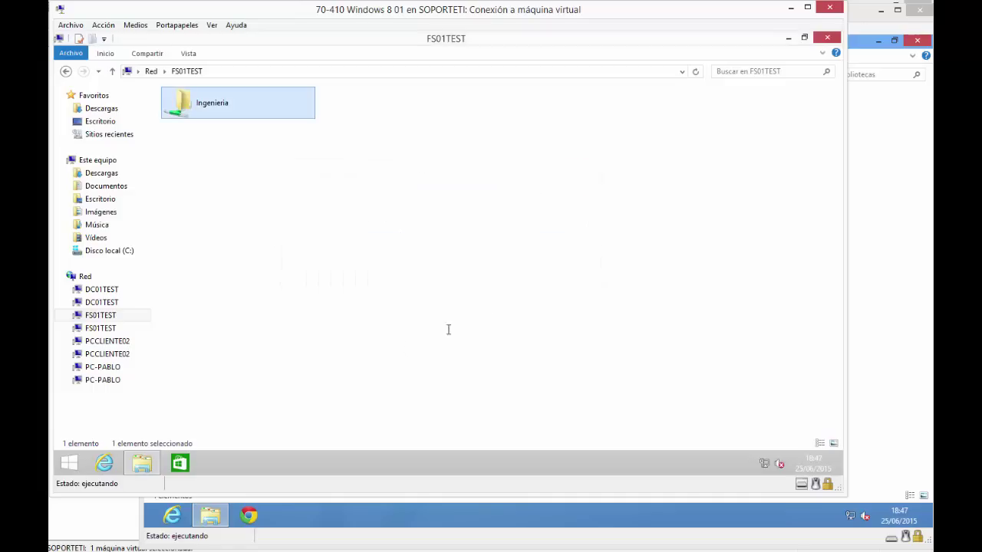
click(94, 277)
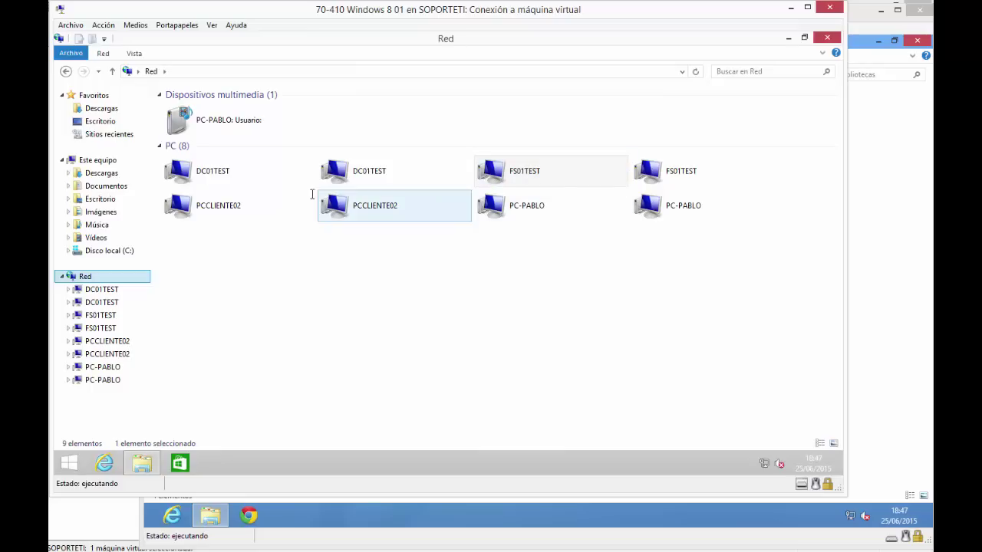
click(469, 315)
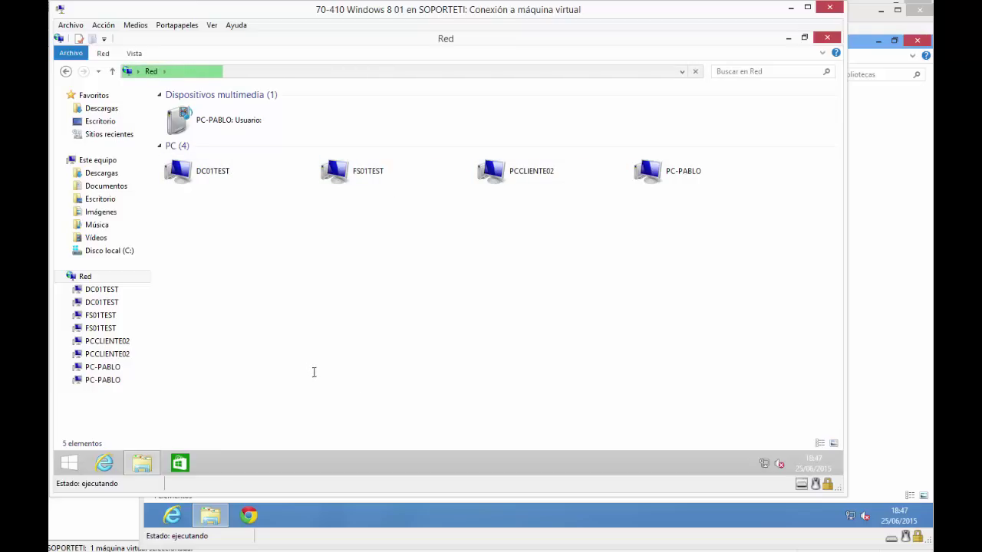
click(396, 510)
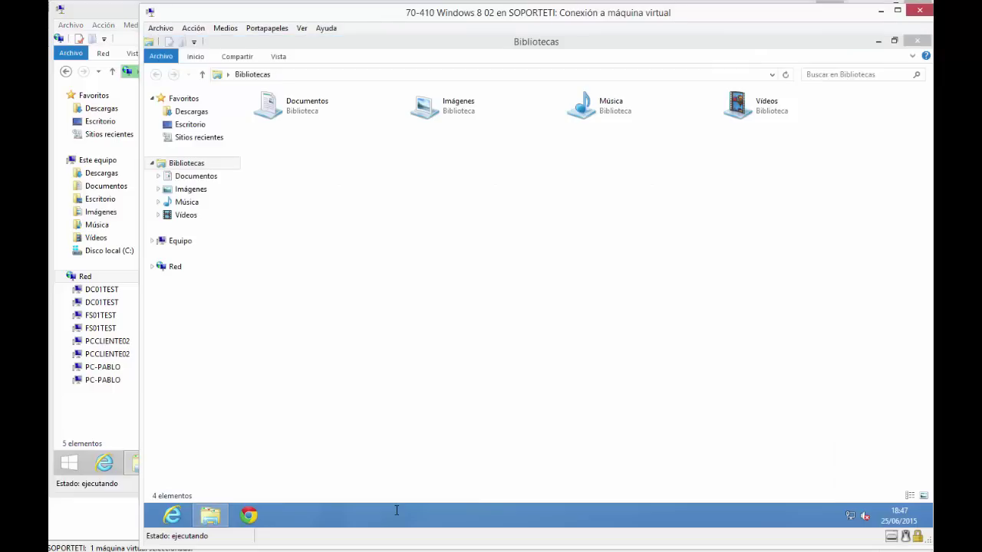
Step: Show the Red folder on Windows 8 02, then select the DC01 VM in Hyper-V Manager
click(171, 266)
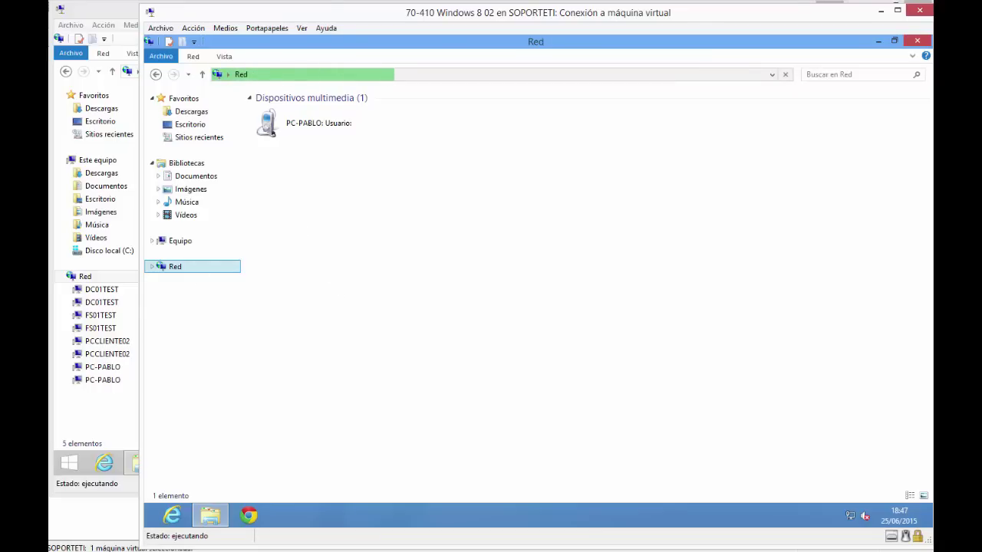
key(alt+Tab)
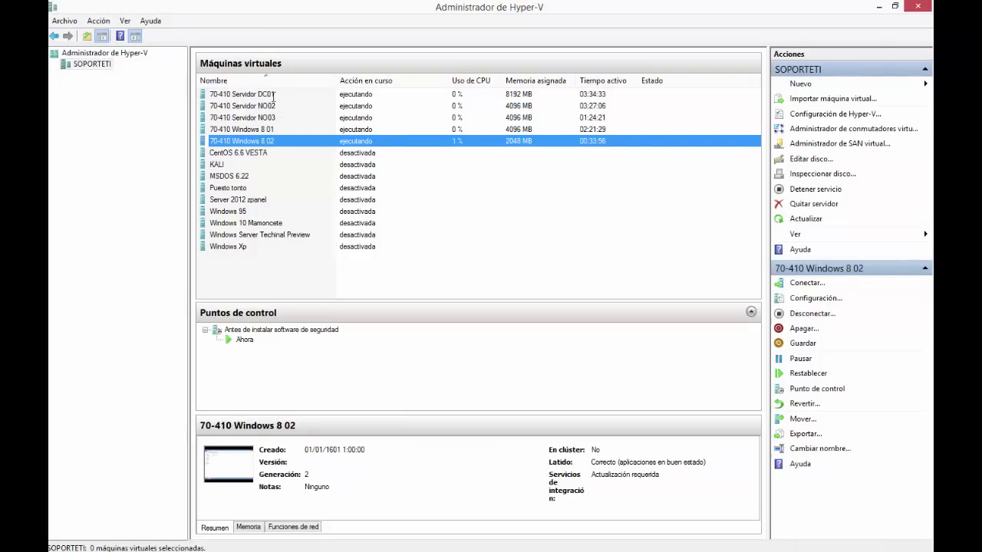
click(273, 95)
click(272, 95)
click(346, 118)
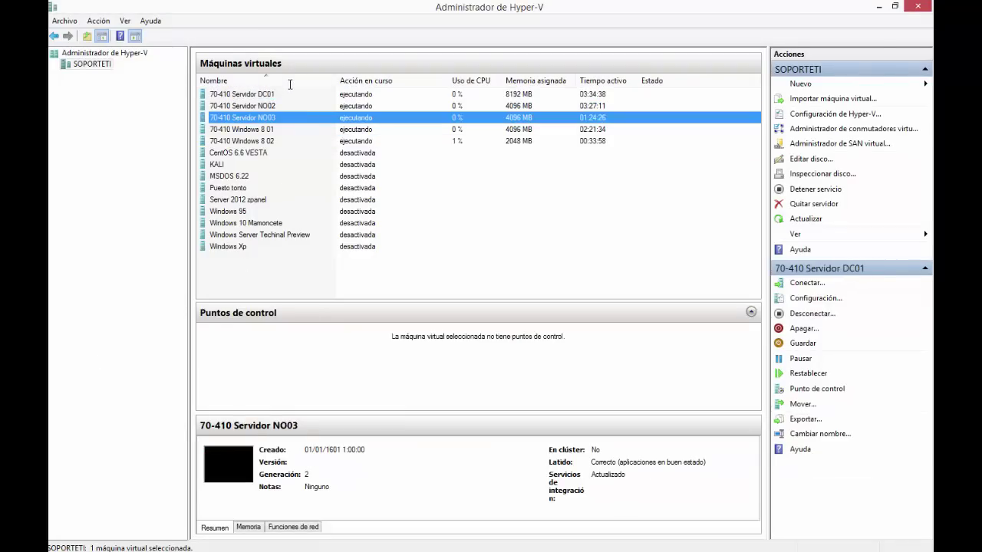
click(288, 80)
click(288, 80)
Step: View the Red network folder in DC01's File Explorer, then close the DC01 connection
key(alt+Tab)
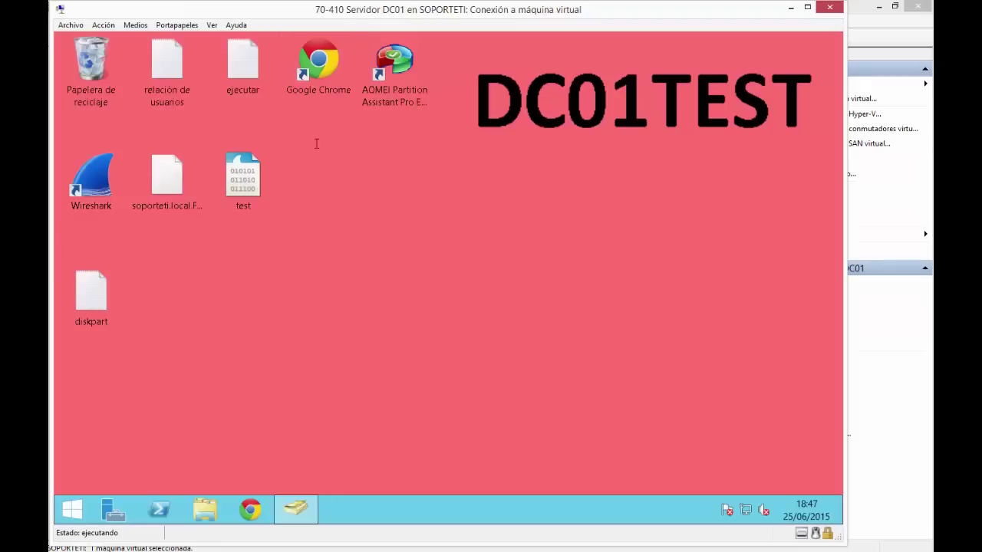
key(super+e)
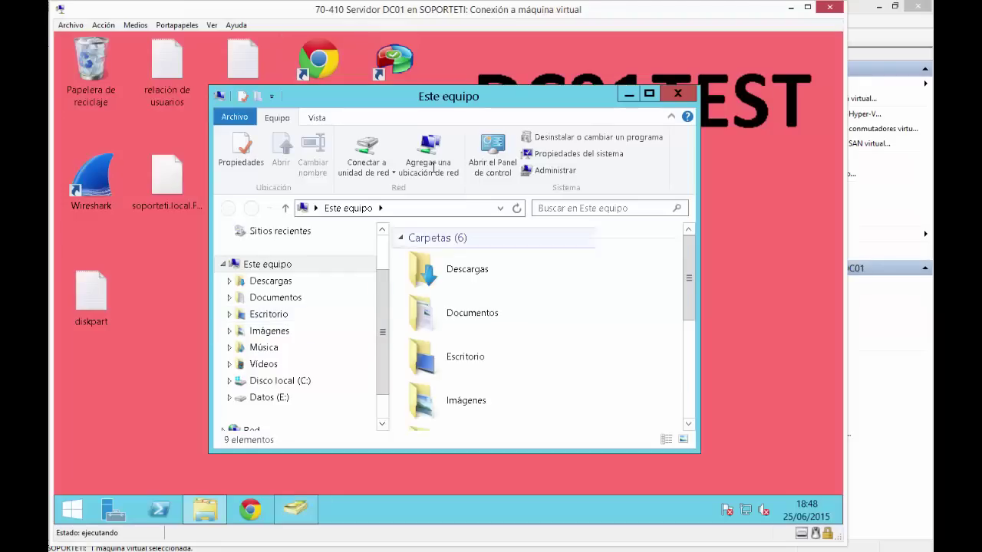
double_click(450, 98)
click(93, 427)
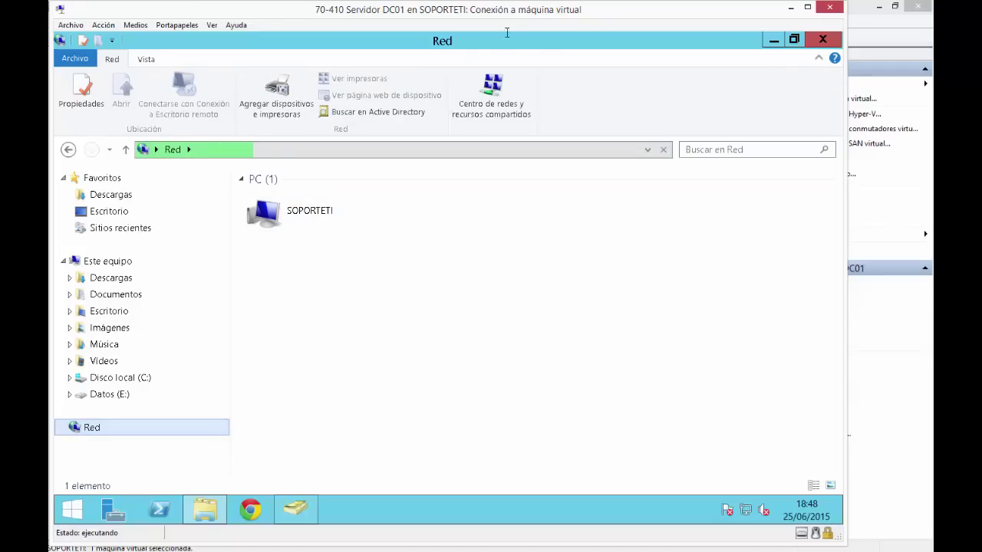
key(alt+F4)
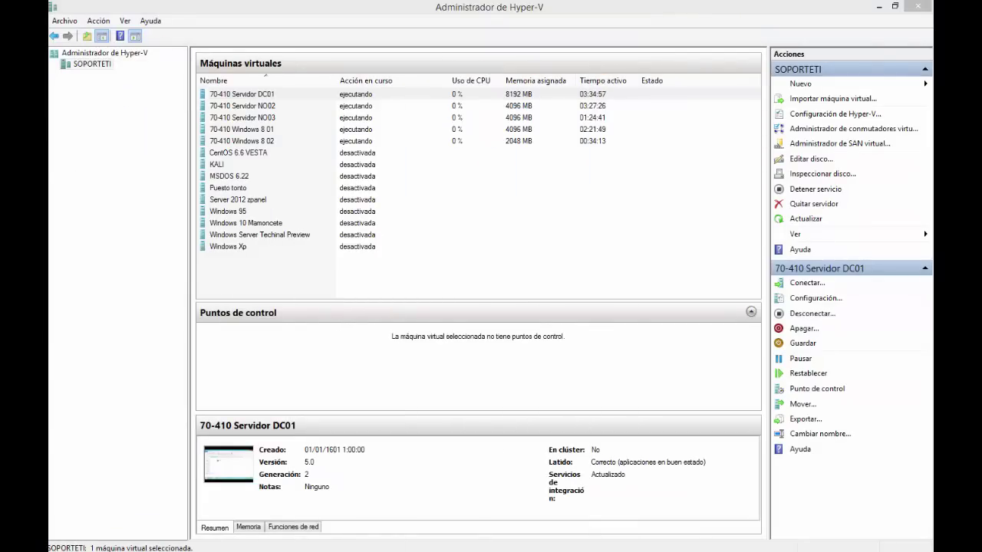
key(alt+Tab)
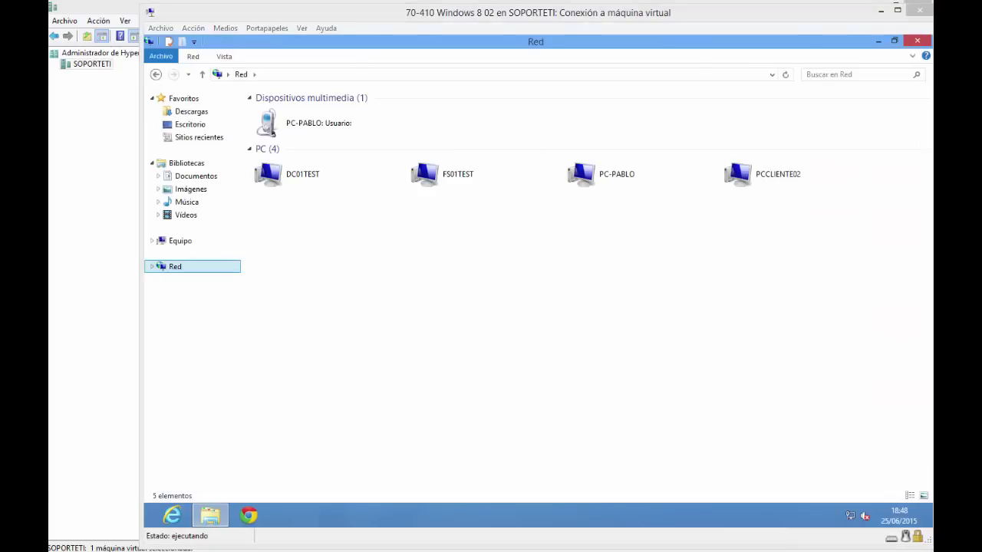
Step: From Windows 8 01, open FS01TEST's Ingenieria share, then return to the Red network view
key(alt+Tab)
key(alt+Tab)
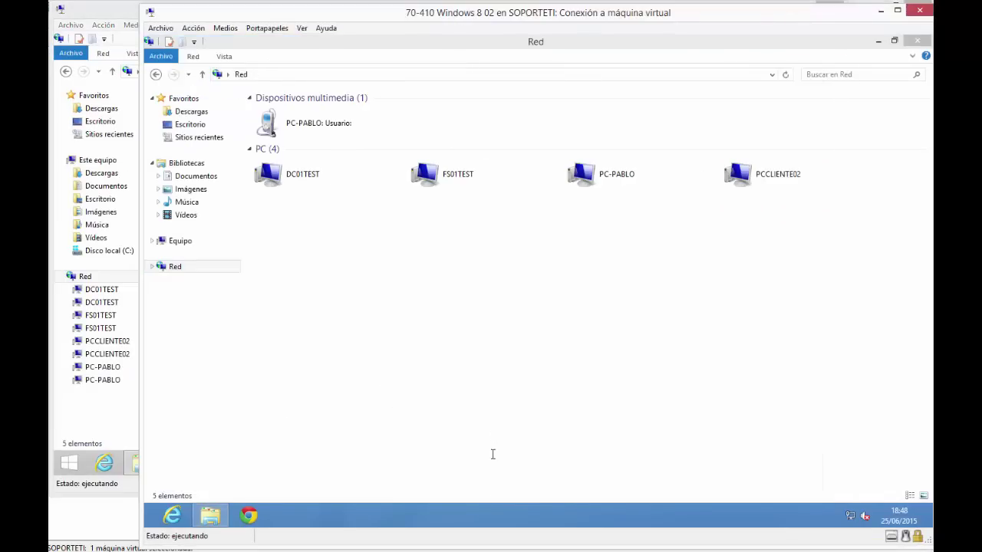
double_click(423, 172)
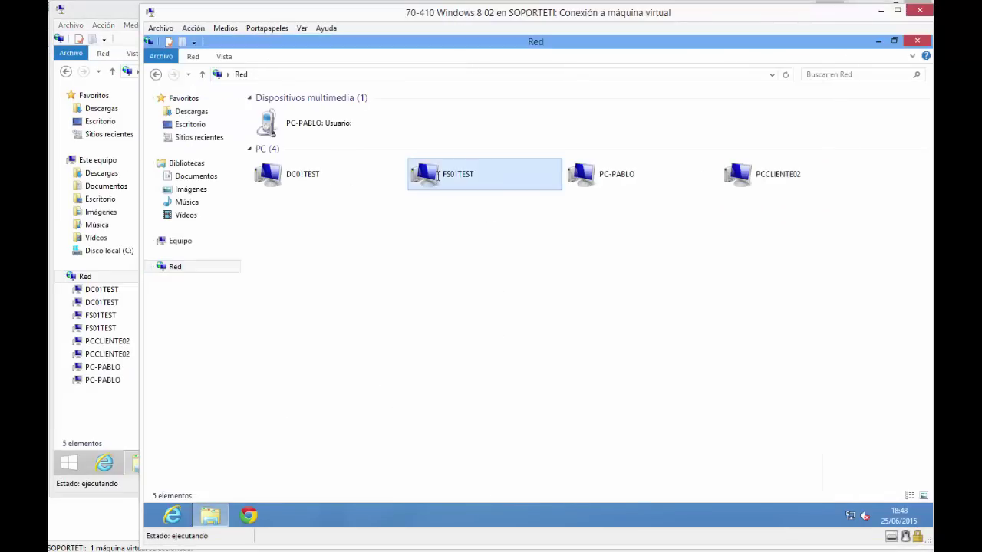
click(297, 106)
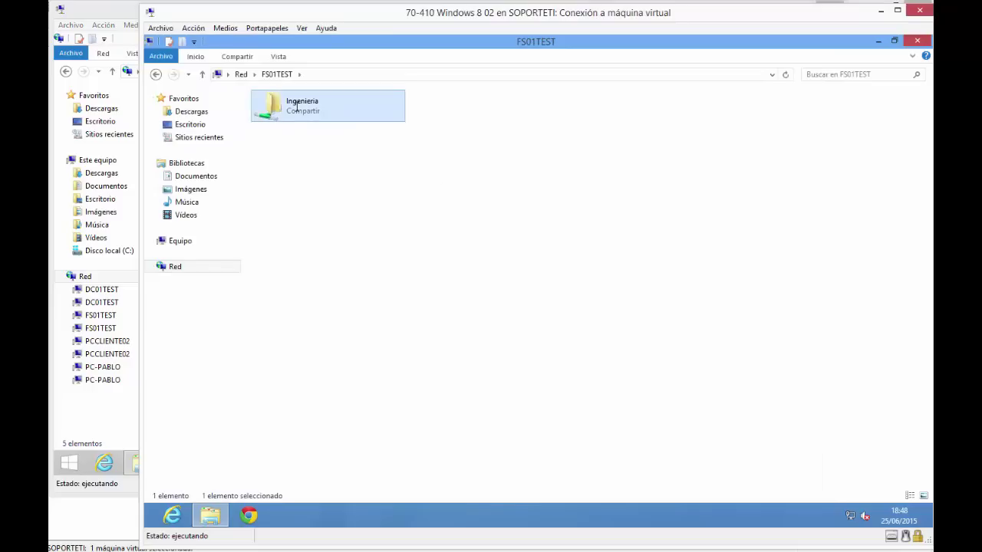
click(344, 175)
double_click(302, 108)
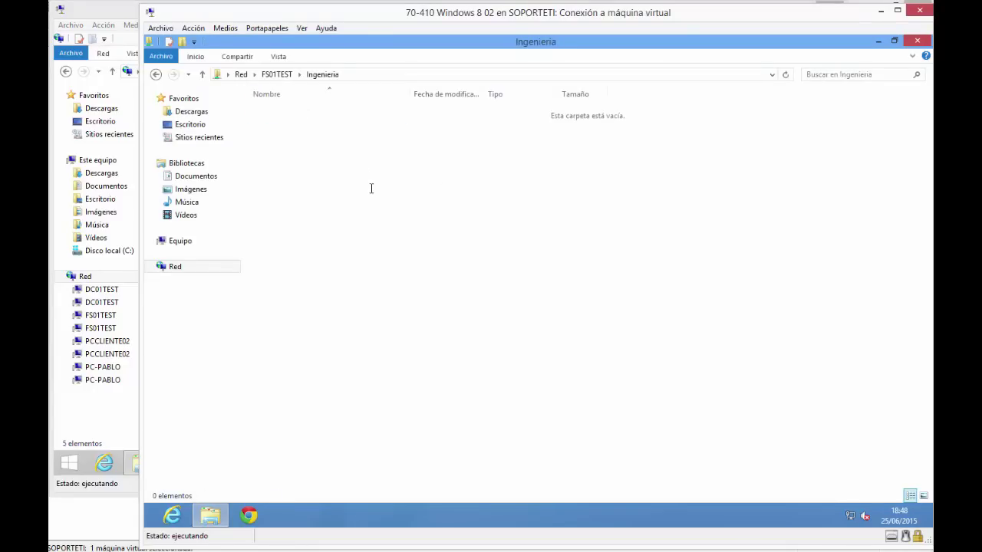
click(230, 190)
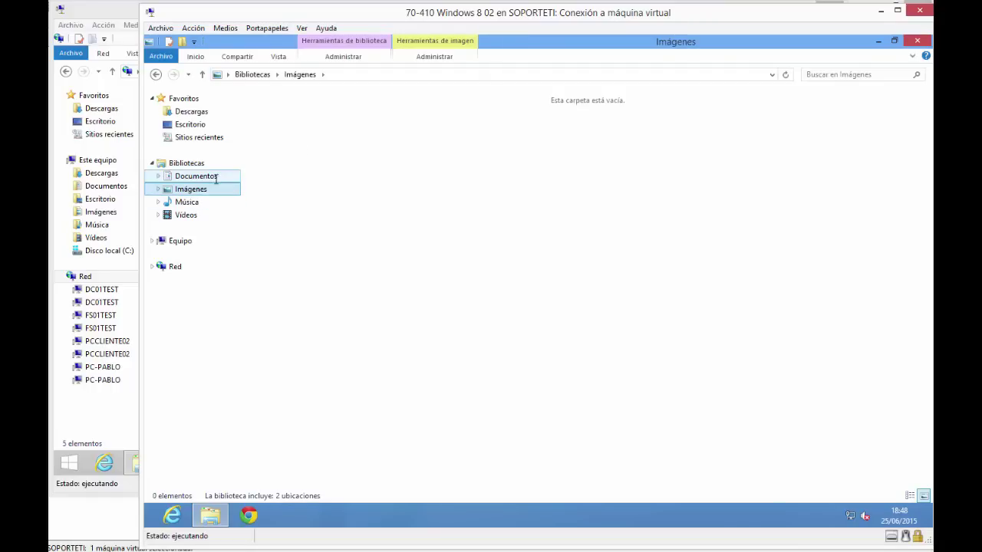
click(227, 266)
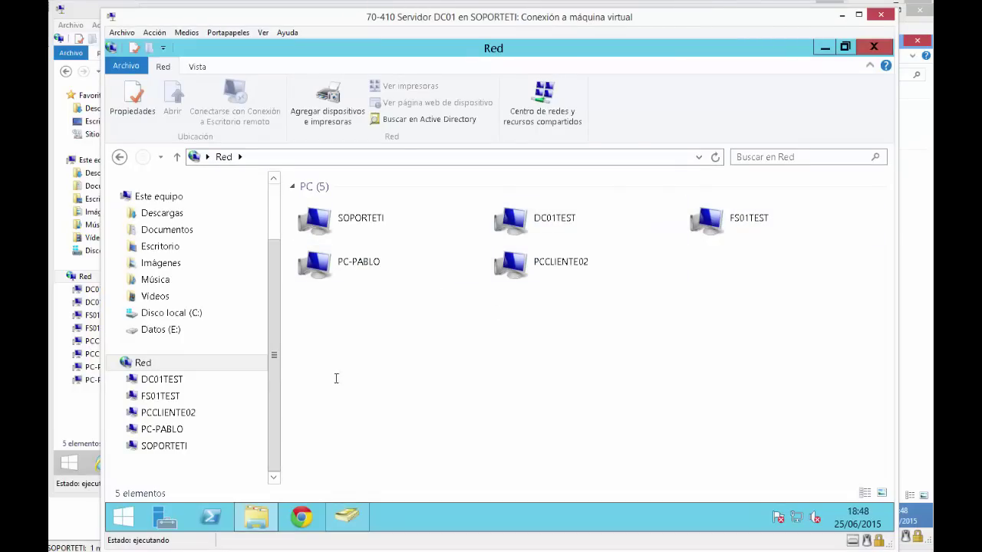
Step: On DC01, browse to \\fs02test, open the empty Tutoriales share, and return to Red
click(291, 151)
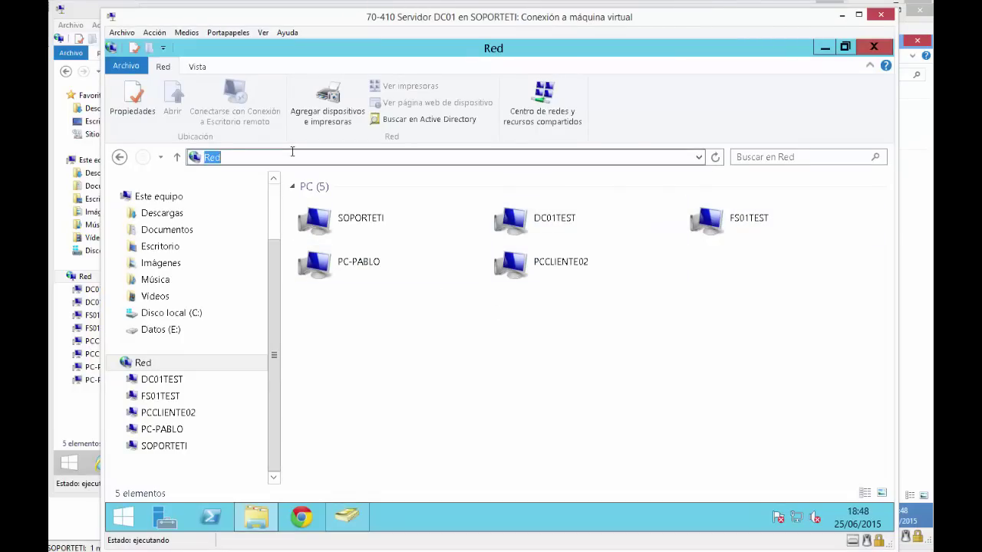
text(\\fs02test)
key(Return)
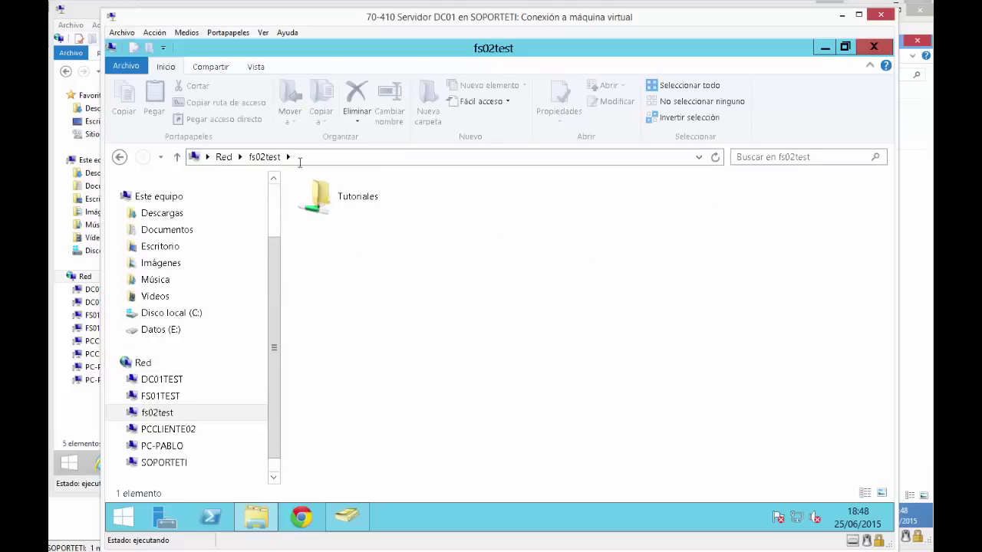
double_click(333, 202)
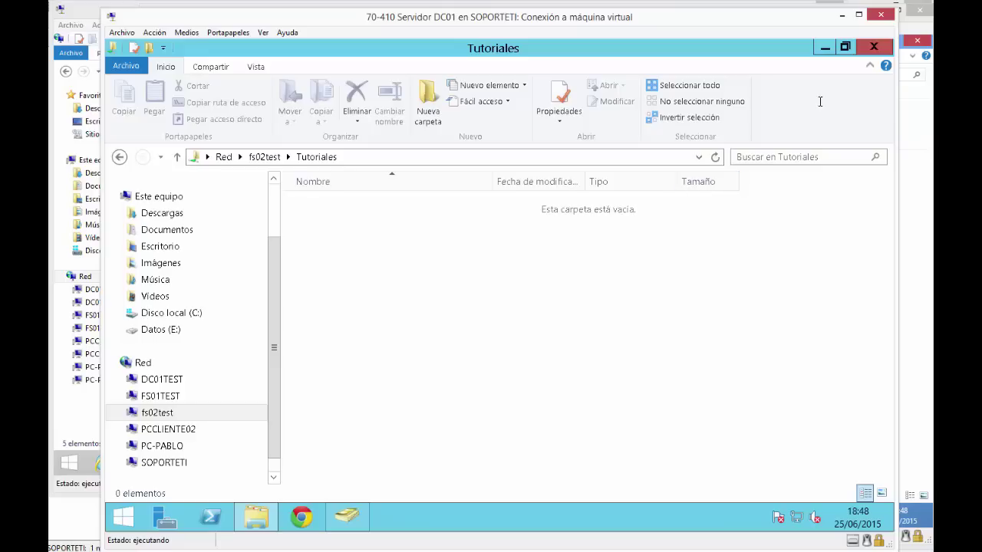
click(164, 362)
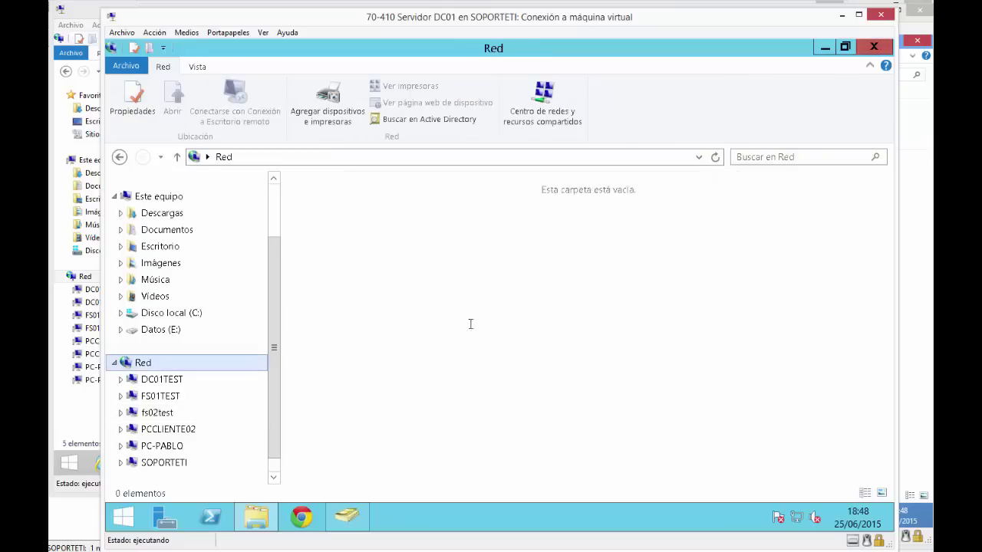
click(569, 346)
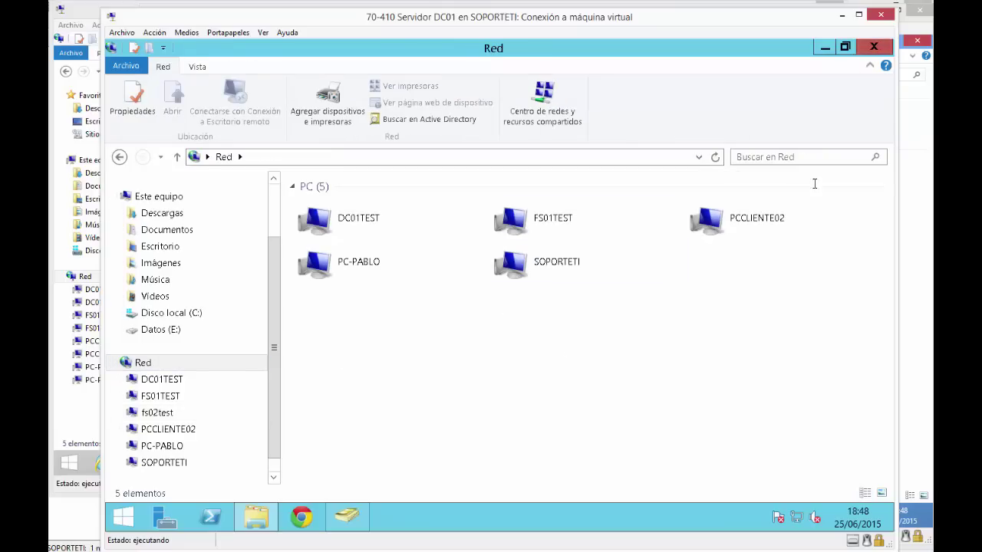
mouse_move(848, 17)
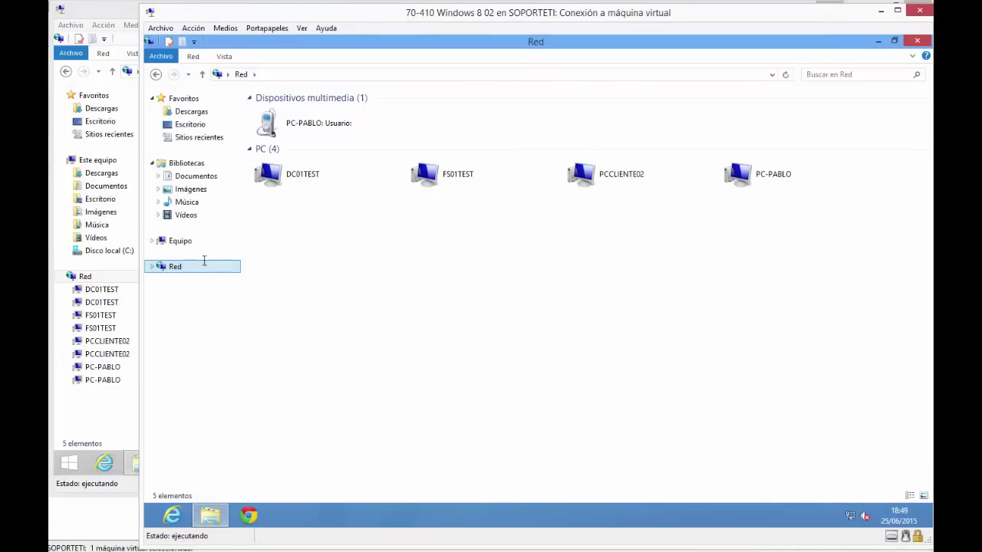
Step: On Windows 8 02, try opening Tutoriales at \\fs02test, dismiss the access error, and return to Red
click(278, 74)
text(\\)
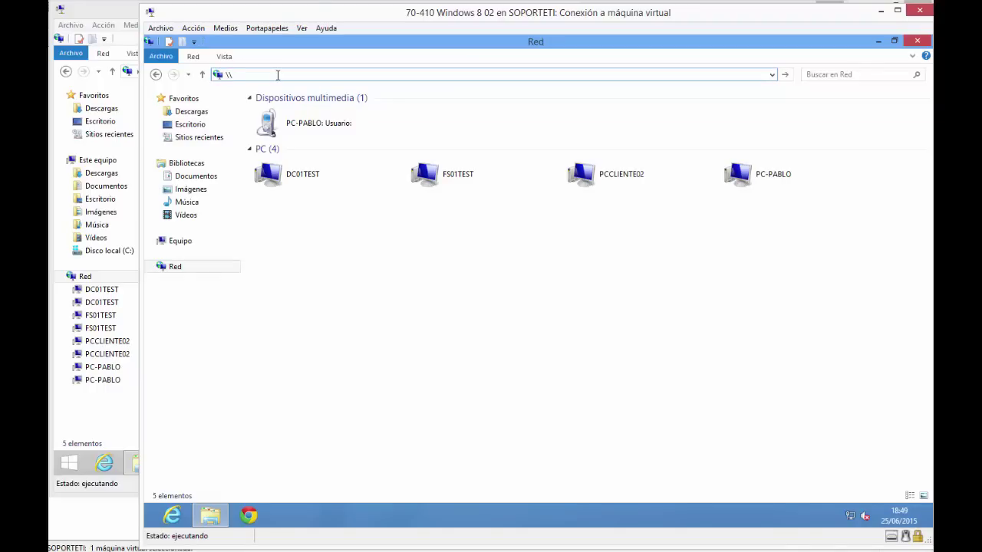
text(fs02test)
key(Return)
click(307, 113)
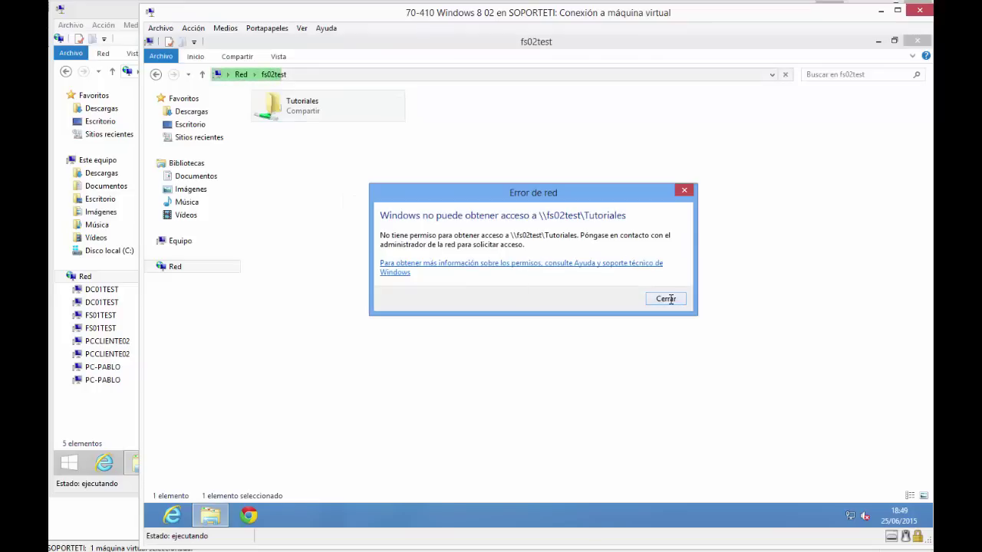
click(667, 299)
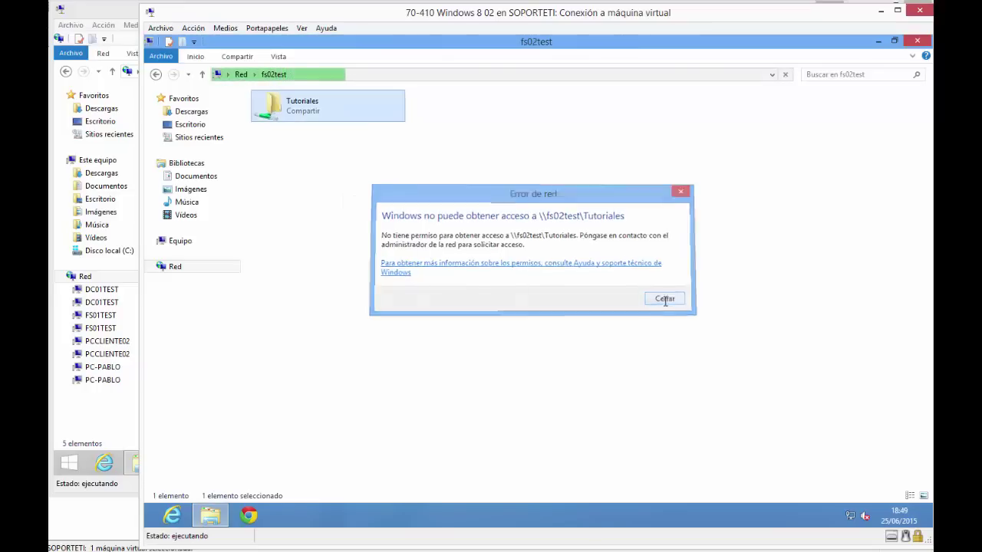
click(176, 268)
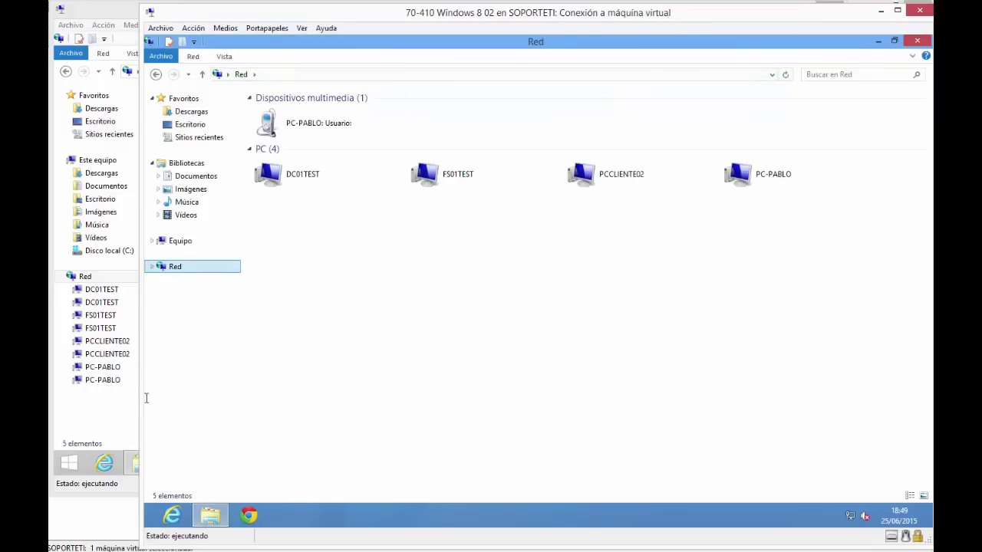
click(110, 411)
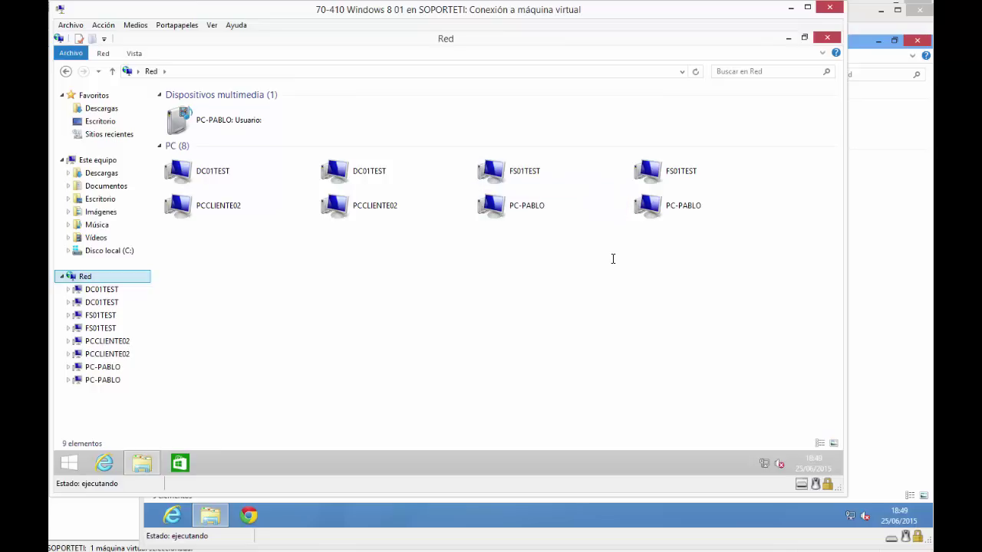
Step: On Windows 8 01, open the empty Tutoriales share at \\fs02test successfully
click(216, 70)
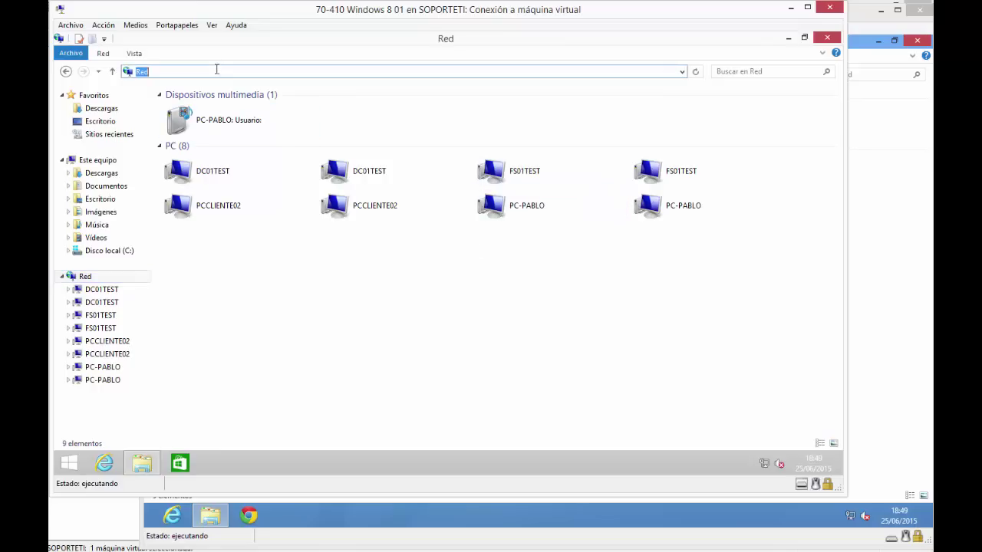
key(BackSpace)
text(\\fs02test)
key(Return)
double_click(194, 105)
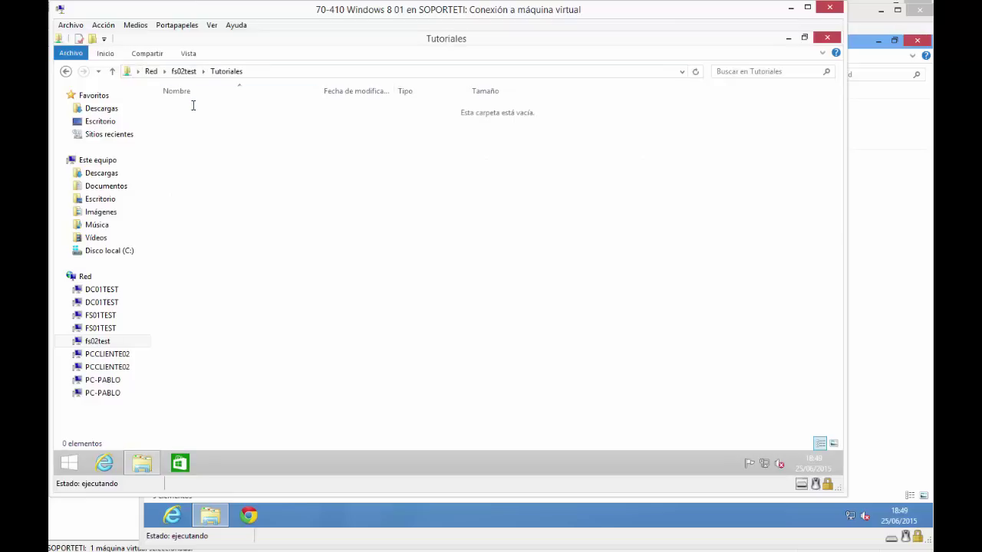
click(116, 211)
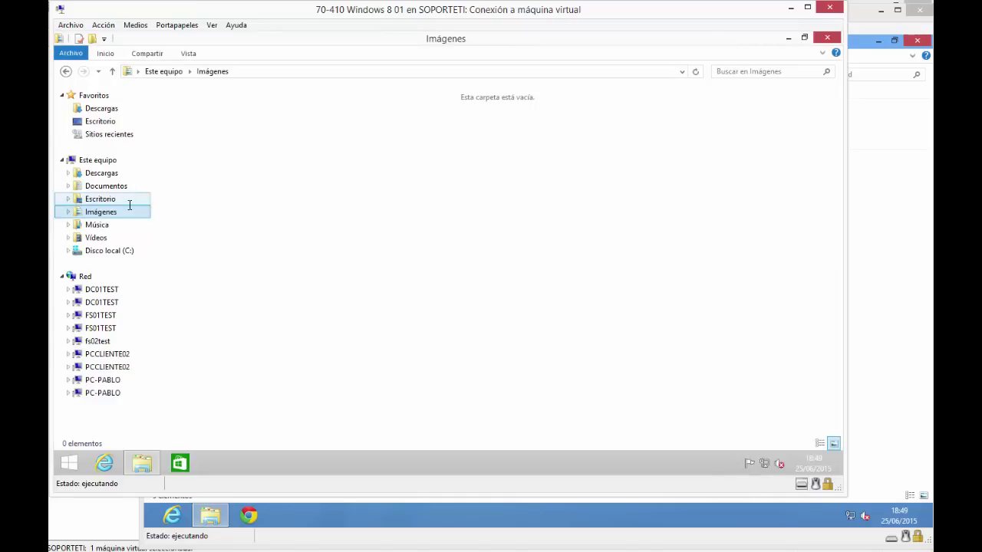
click(66, 70)
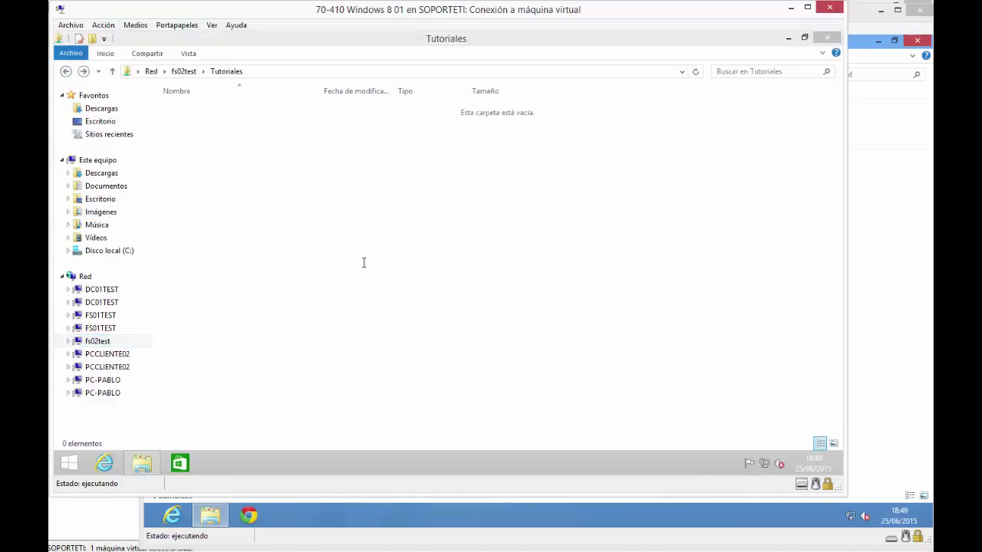
key(super)
key(super)
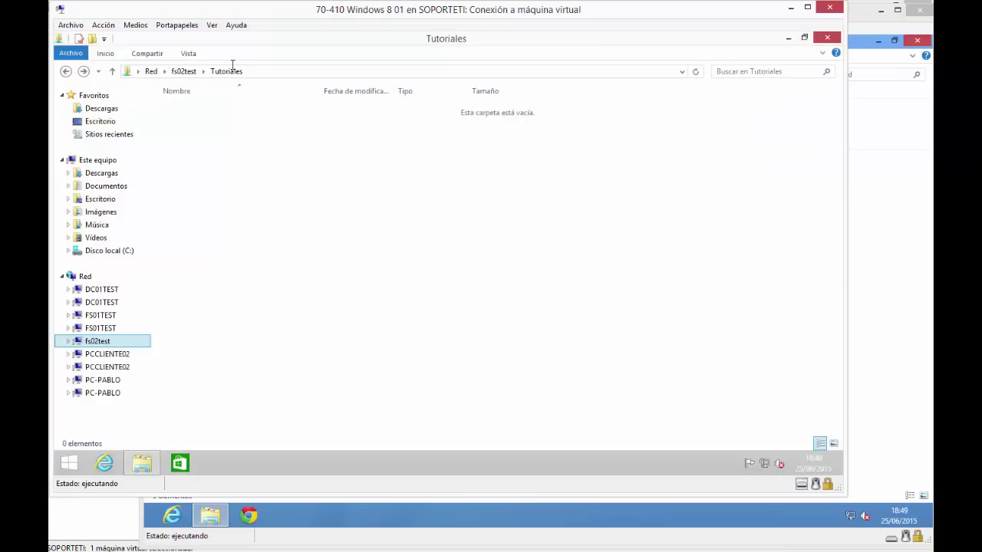
click(346, 511)
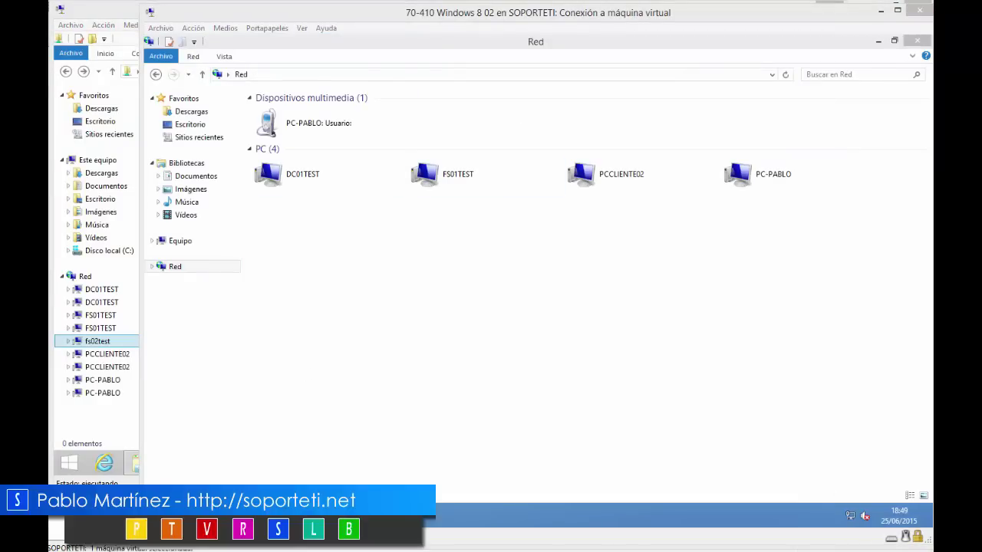
Step: On DC01, confirm FS02TEST appears under Computers in Active Directory Users and Computers
key(alt+Tab)
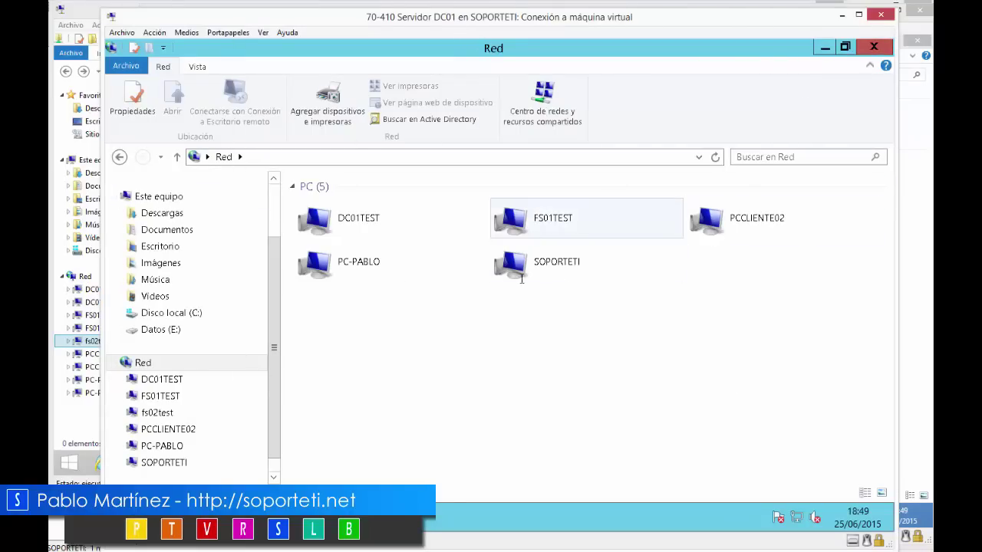
key(alt+Tab)
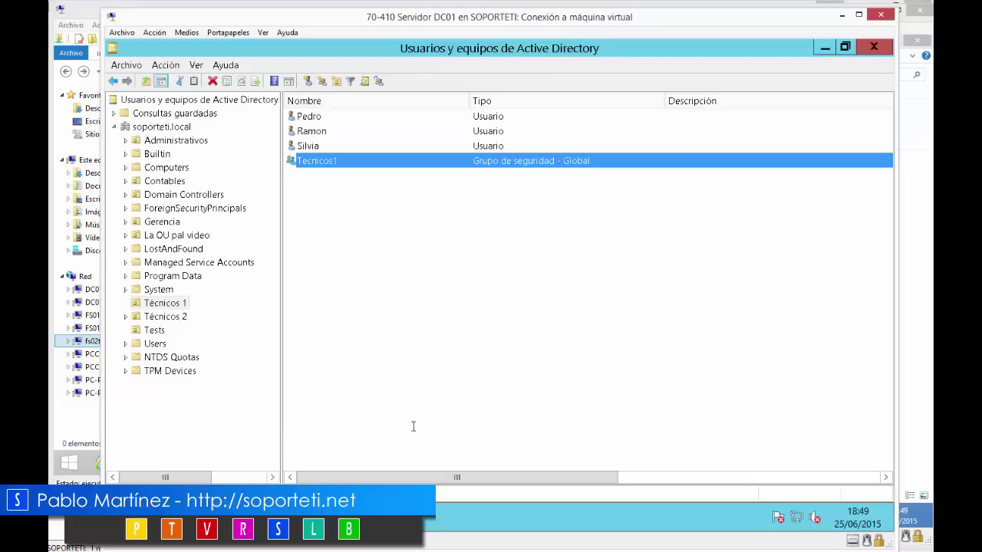
click(165, 169)
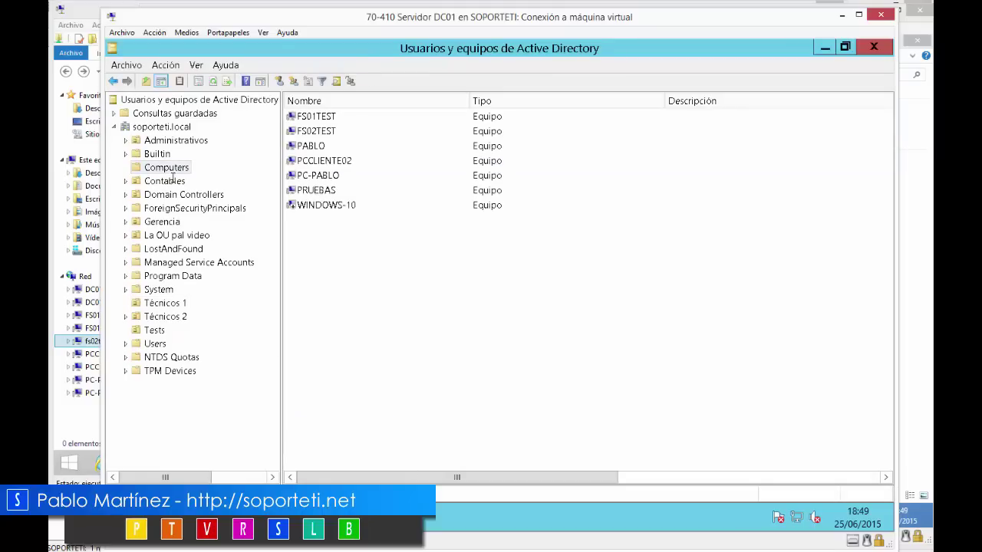
click(325, 134)
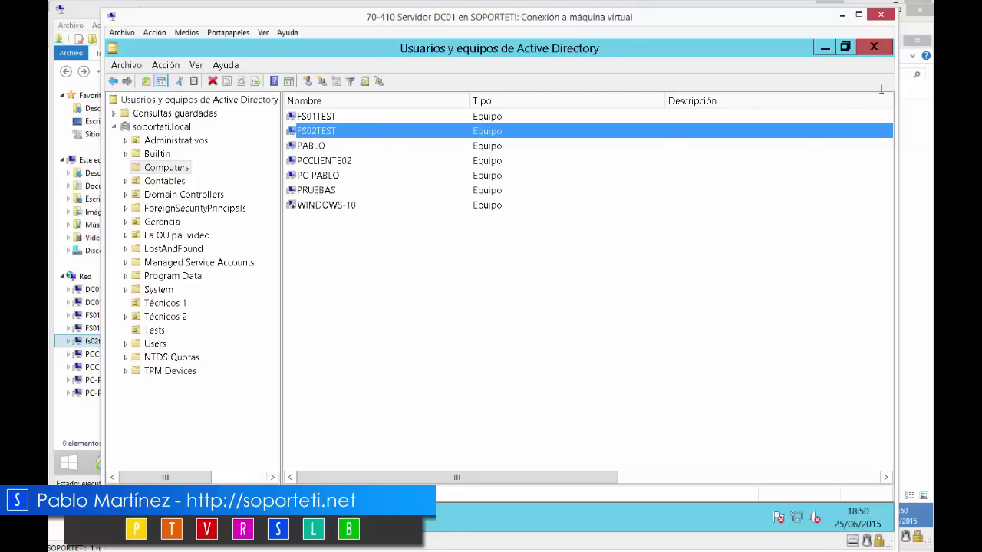
Step: Close Active Directory Users and Computers and the network file browser window
click(874, 48)
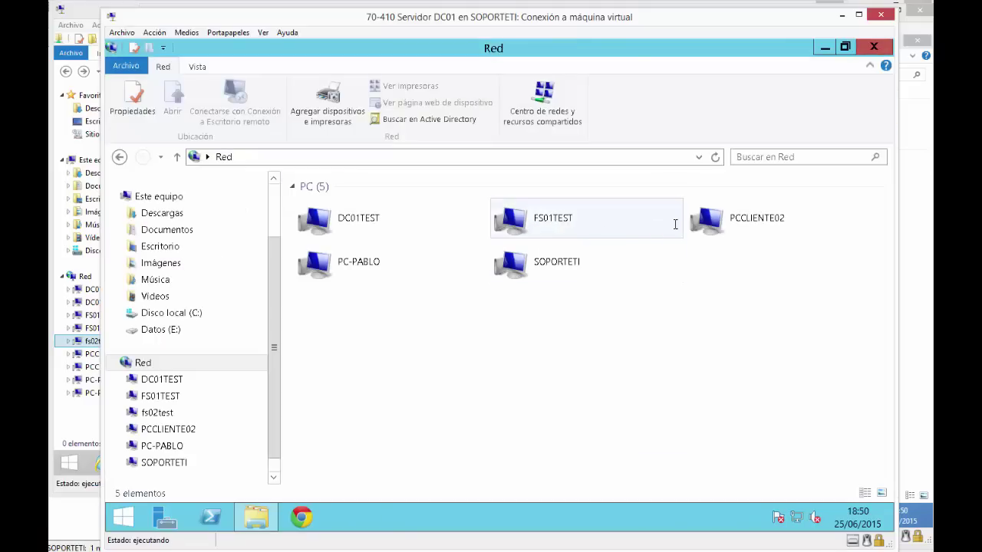
click(874, 48)
click(166, 517)
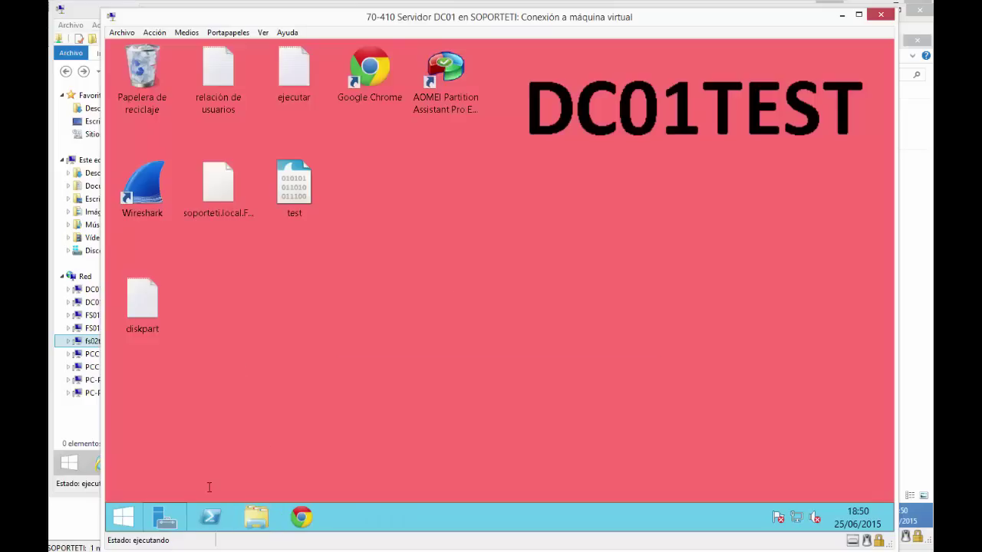
Step: Show the shared folders of all servers in File and Storage Services, including the fs02test group
click(184, 171)
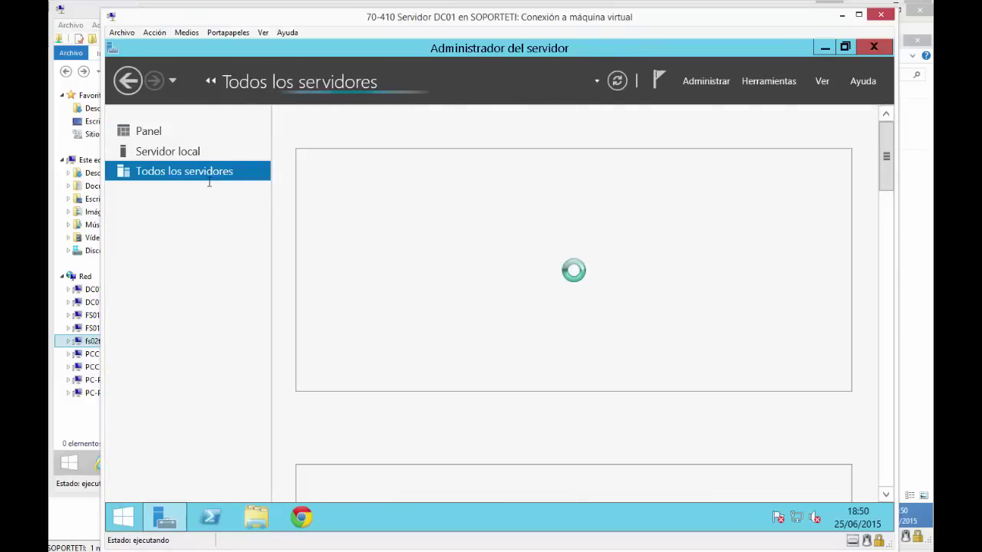
click(152, 295)
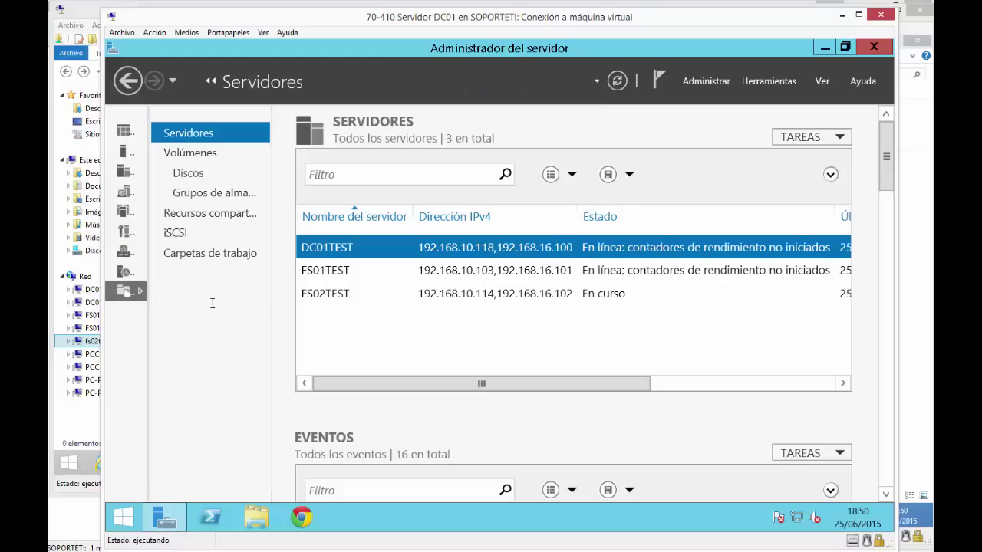
click(228, 214)
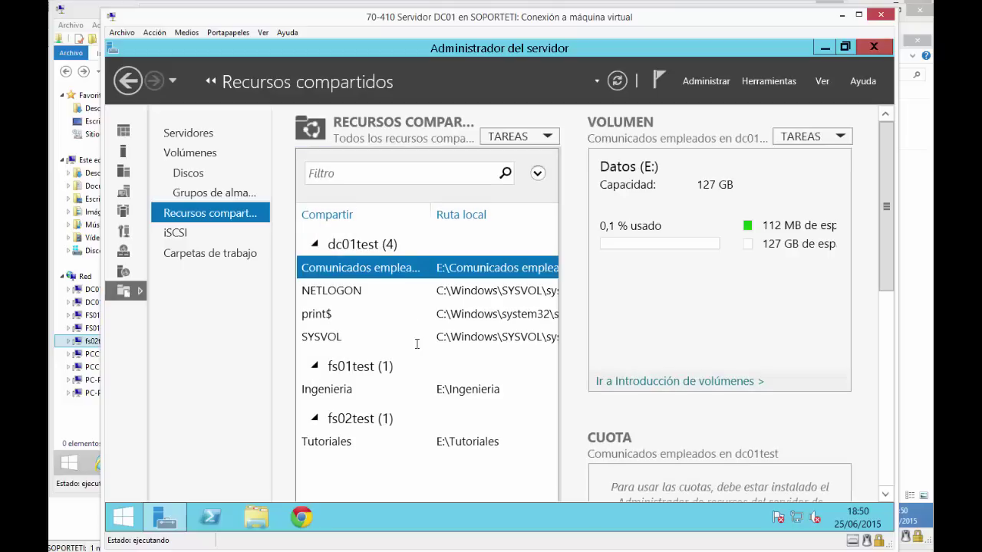
click(389, 418)
click(384, 420)
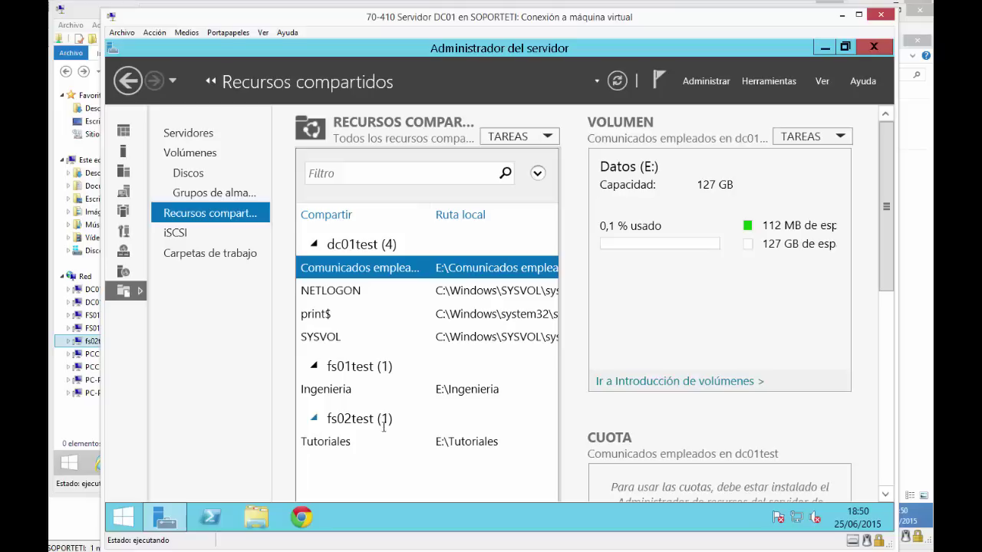
Step: Review the Tutoriales share's permissions and configuration, cancel without changes, and close Server Manager
right_click(375, 425)
right_click(346, 436)
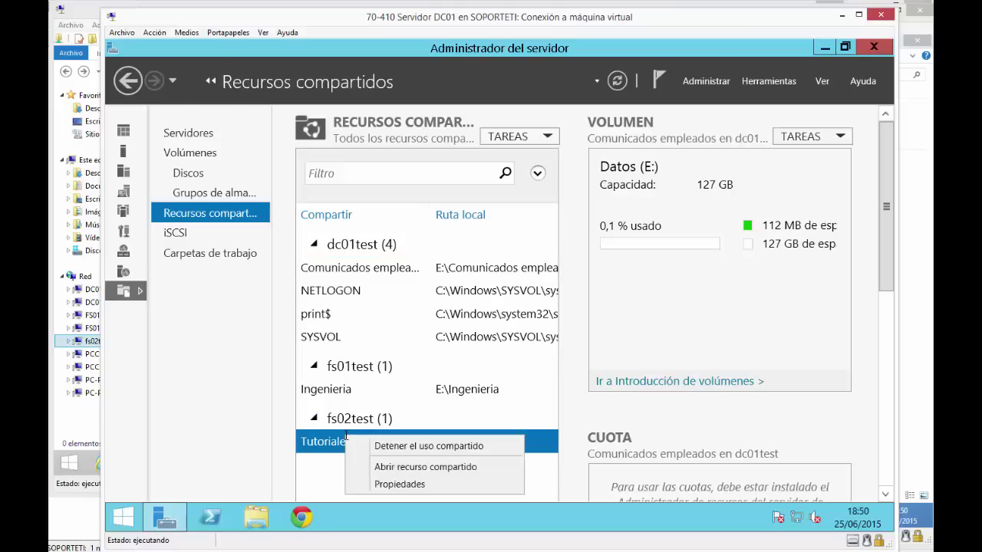
click(422, 484)
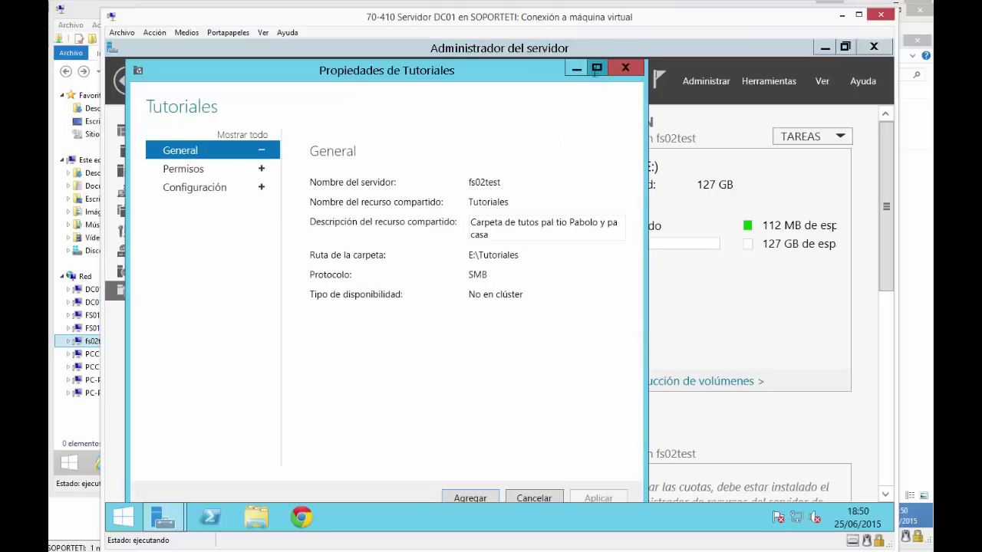
click(597, 68)
click(198, 148)
click(188, 162)
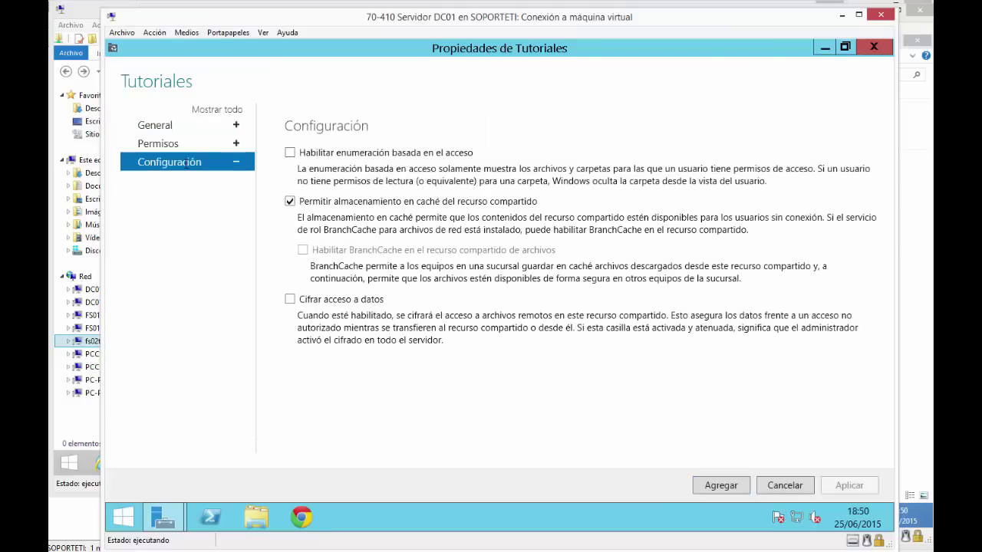
click(186, 145)
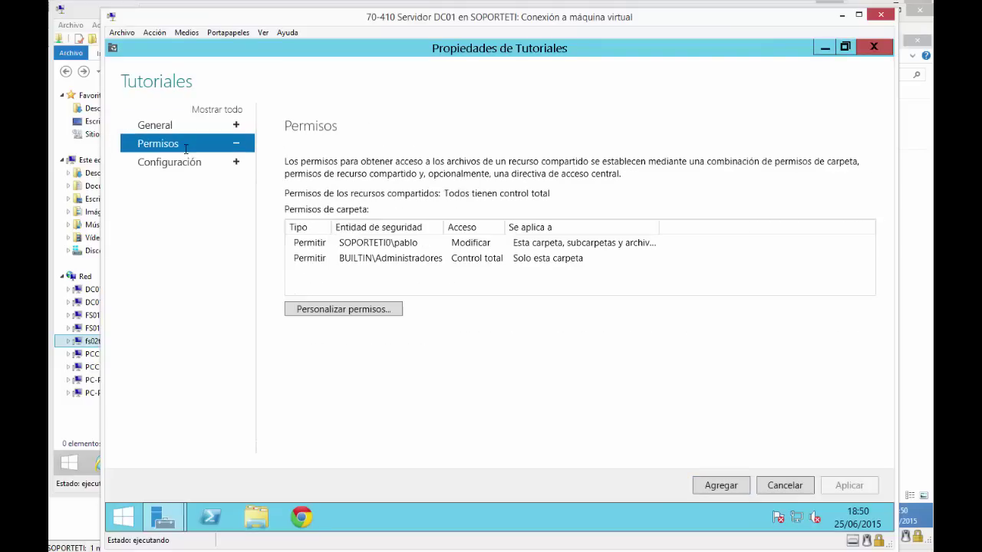
click(804, 487)
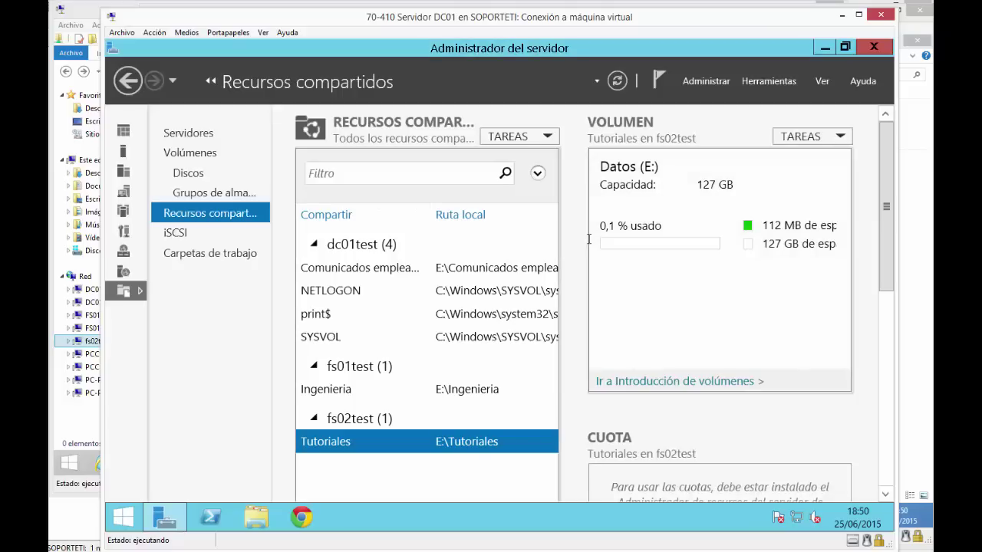
click(872, 47)
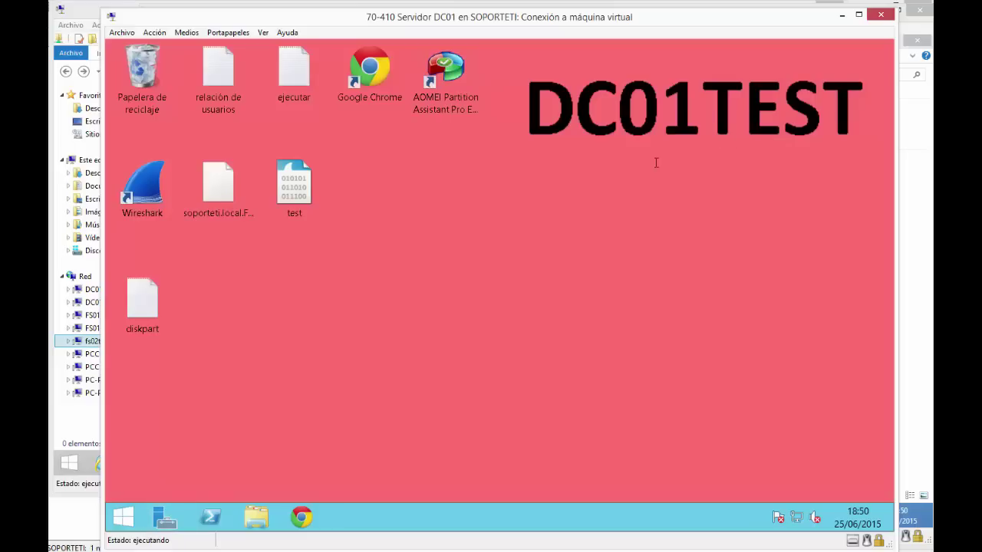
Step: Close the Tutoriales folder on Windows 8 01, shut the VM down, and close its window
click(66, 406)
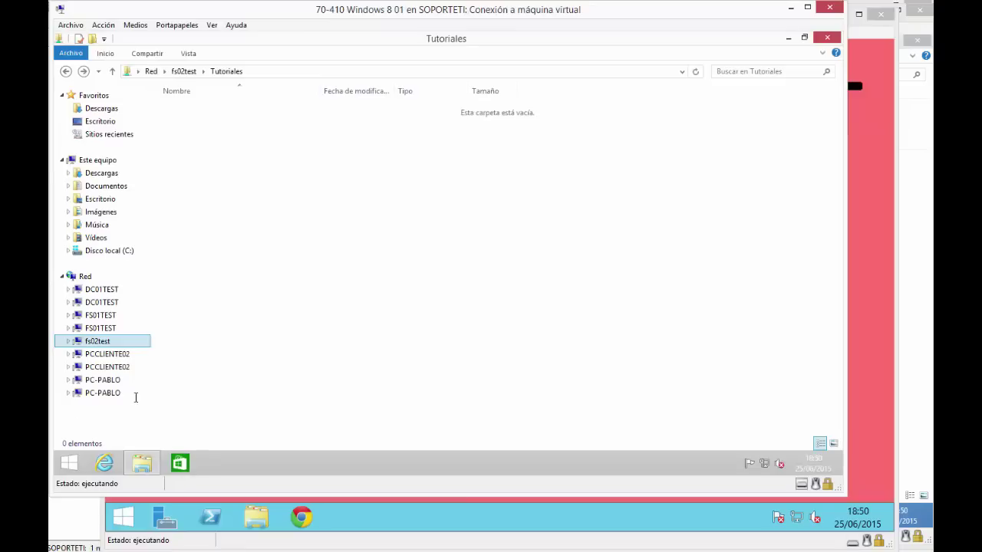
click(827, 36)
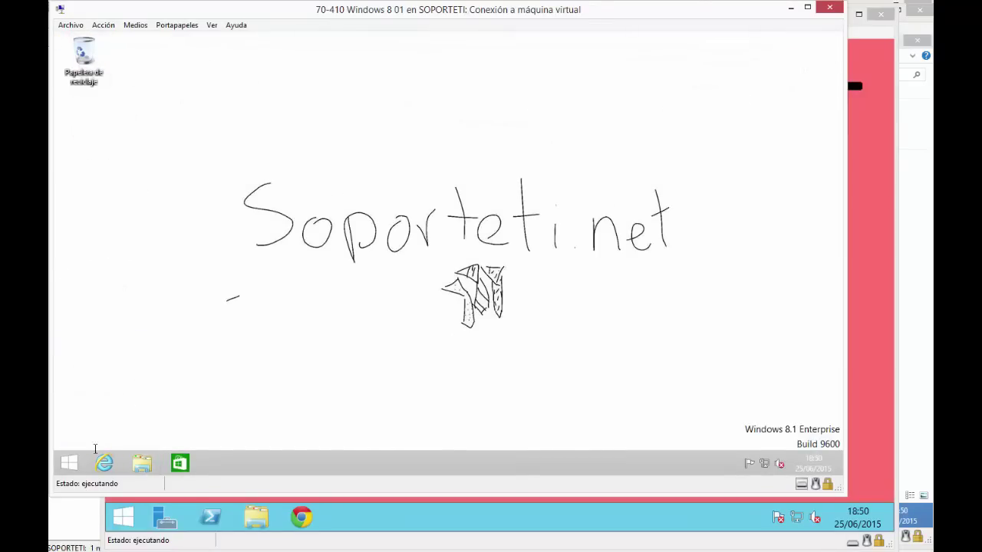
right_click(69, 463)
mouse_move(159, 438)
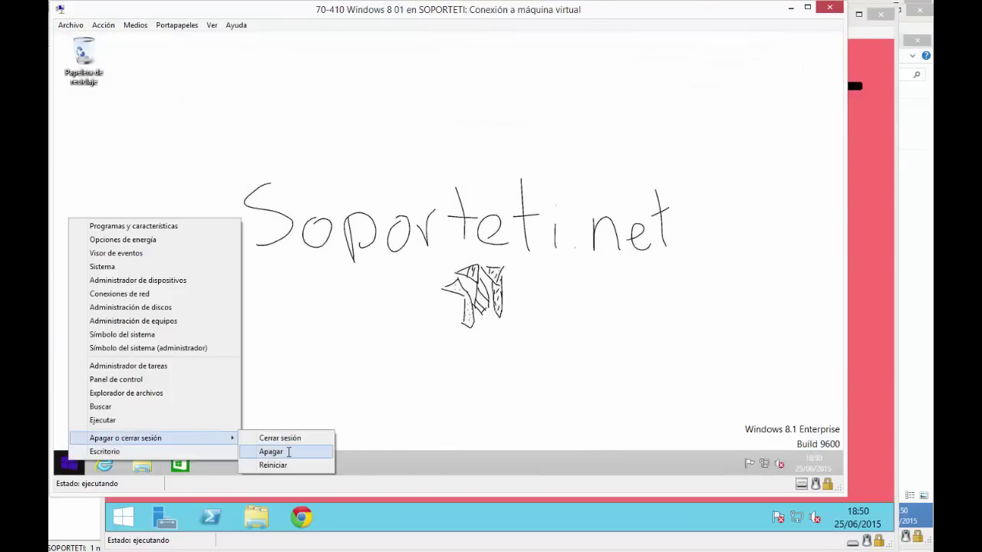
click(271, 452)
click(829, 8)
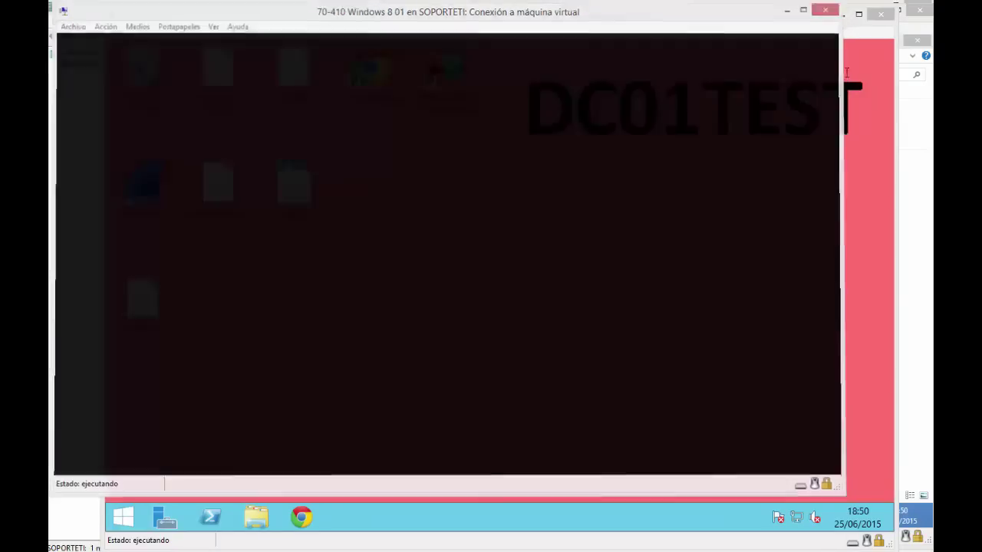
Step: Close the network folder on Windows 8 02 and restart it through the Alt+F4 shutdown dialog
click(905, 148)
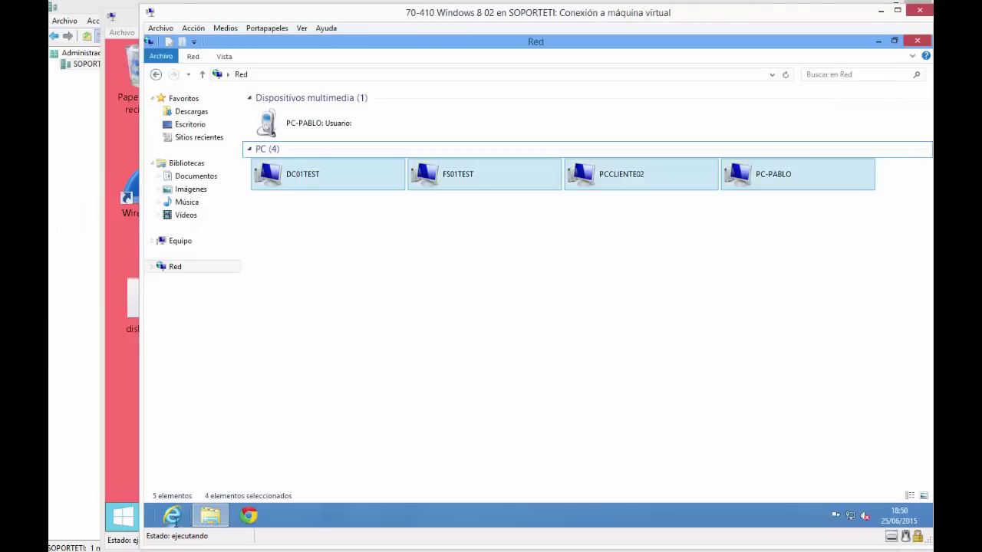
click(341, 432)
key(alt+F4)
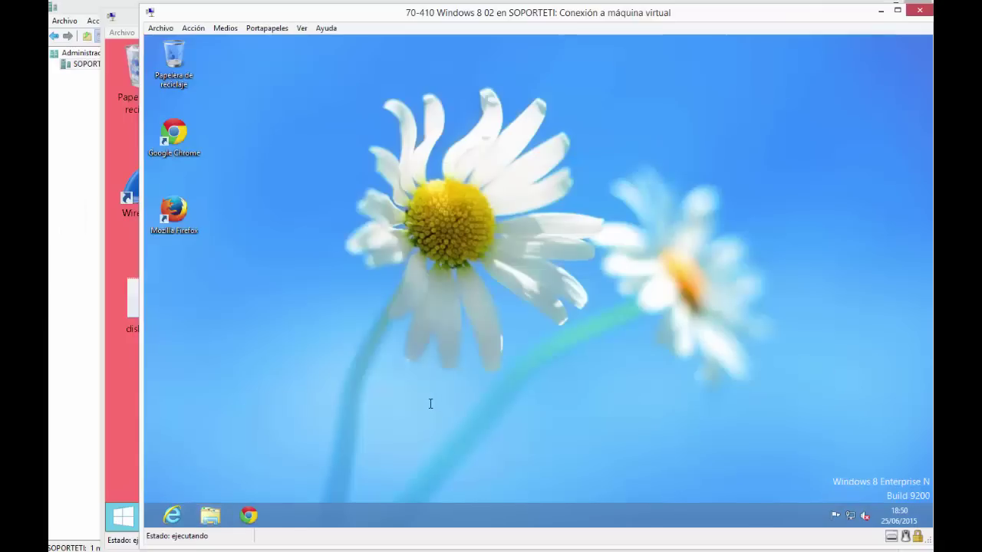
key(alt+F4)
click(538, 234)
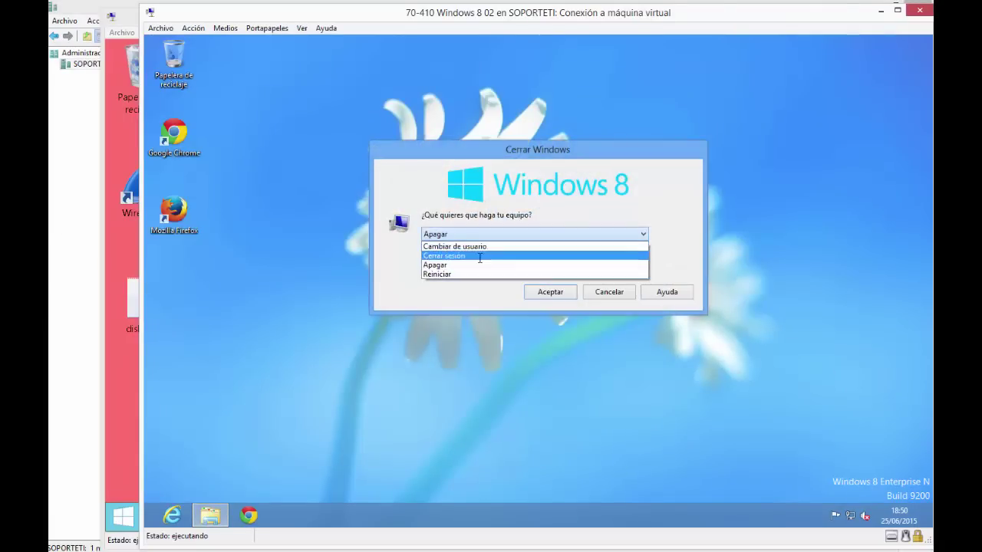
click(529, 273)
click(541, 289)
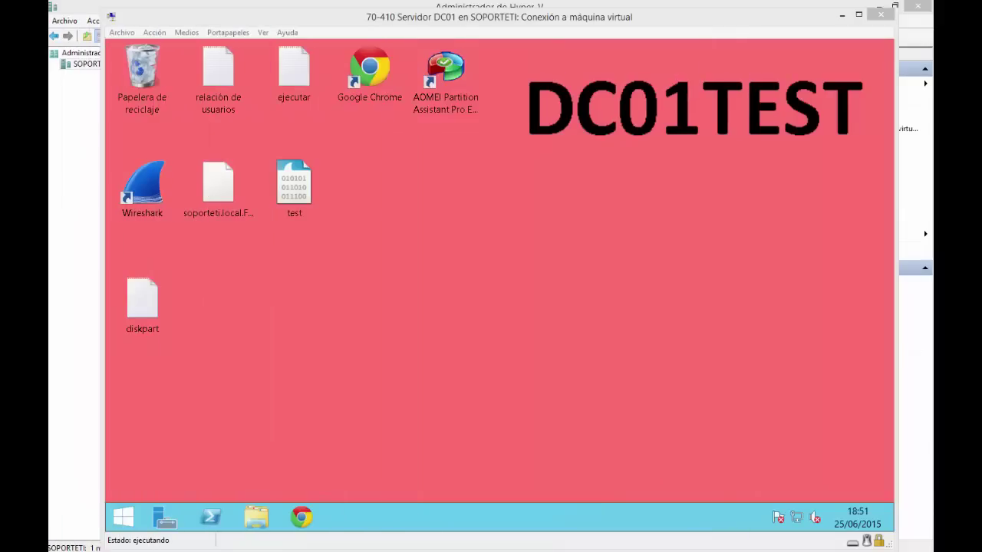
key(alt+Tab)
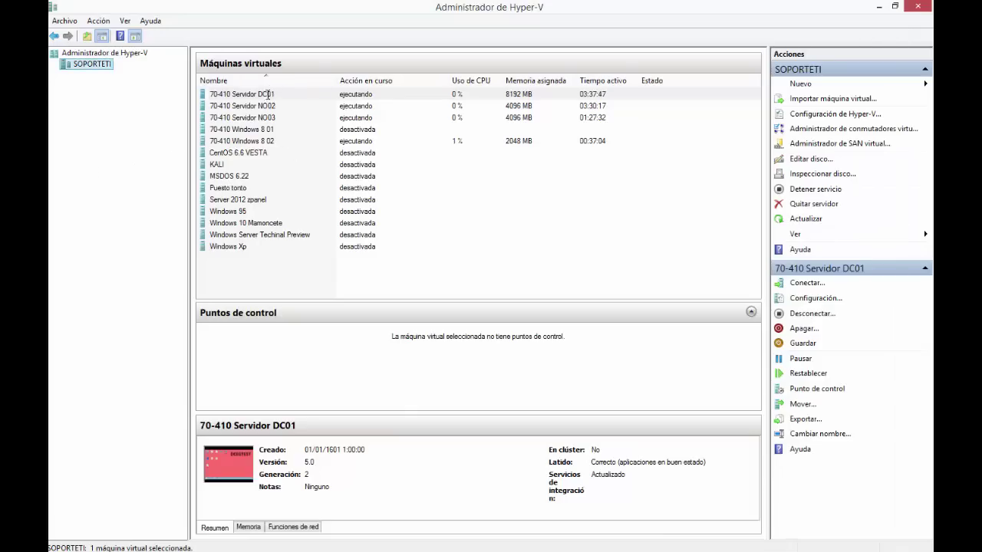
Step: Connect to the 70-410 Servidor NO03 VM and sign in as Administrador with the account password
double_click(261, 118)
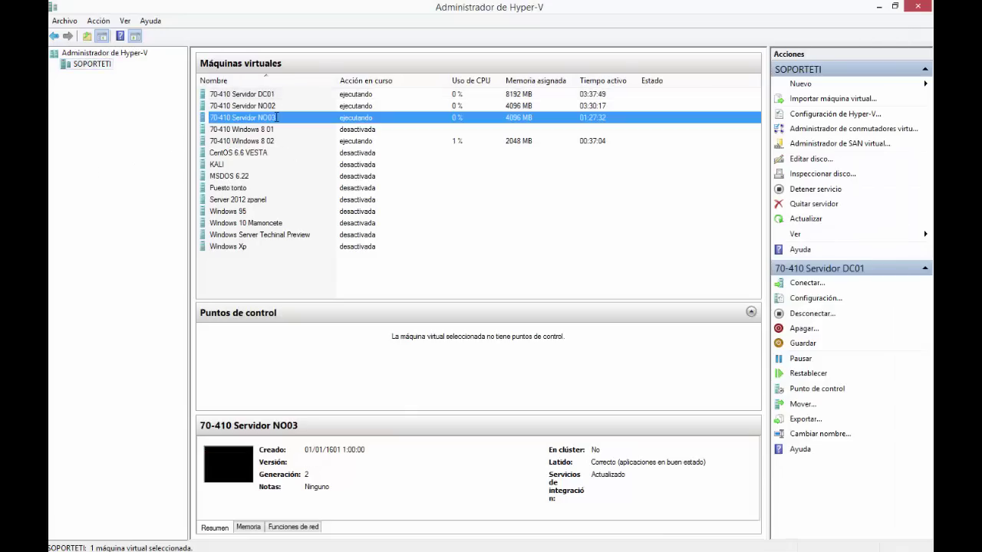
key(ctrl+alt+End)
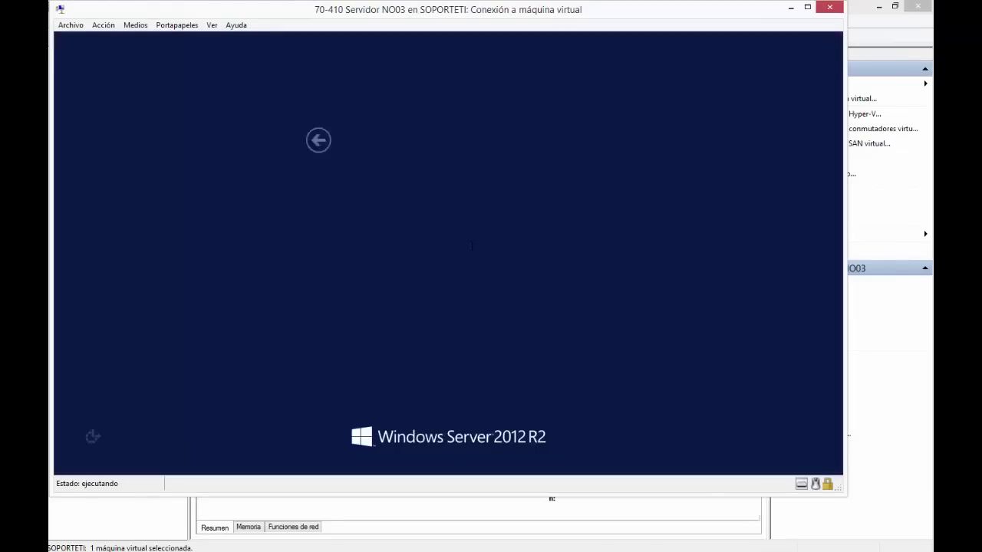
click(379, 186)
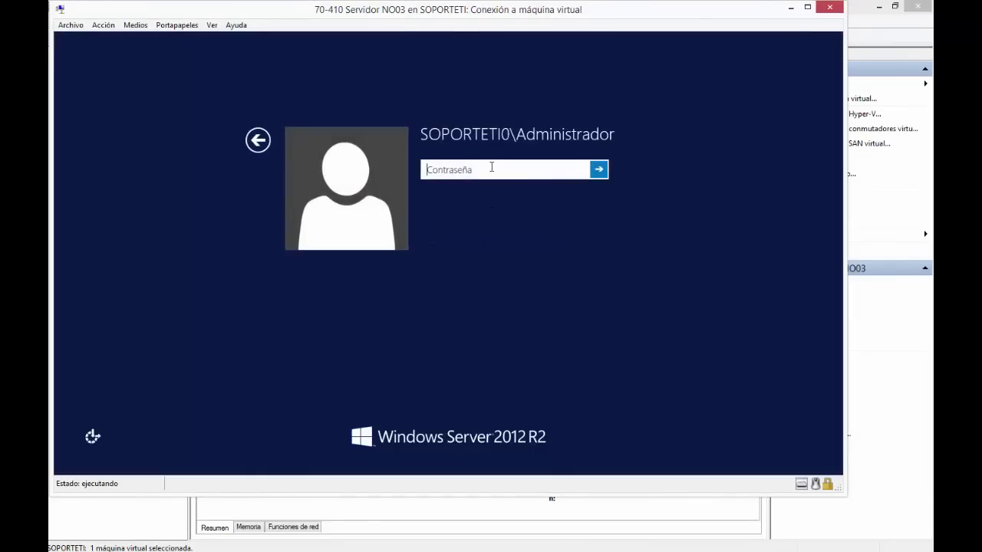
text(***********)
key(Return)
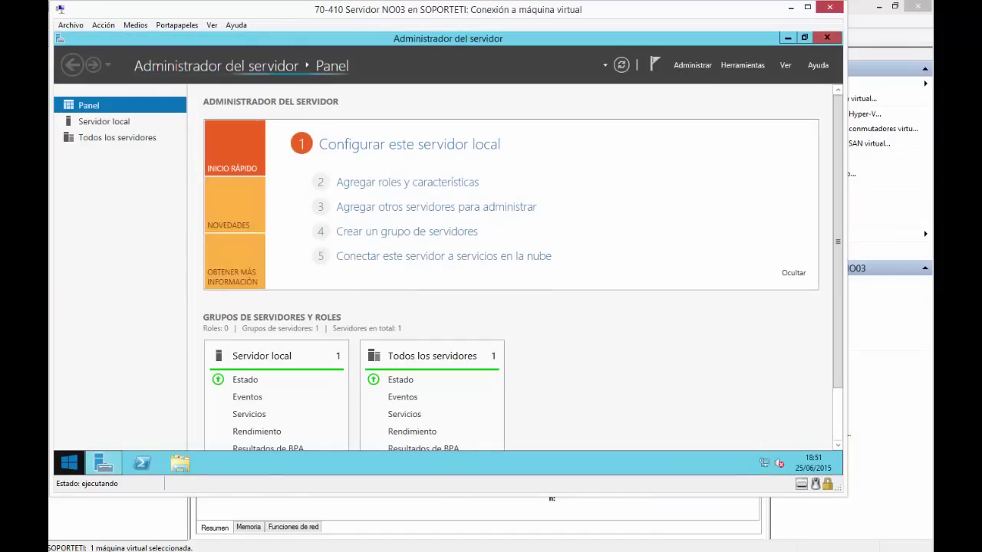
Step: Restart the NO03 server from the Start power menu, accepting the shutdown reason
right_click(77, 460)
mouse_move(120, 438)
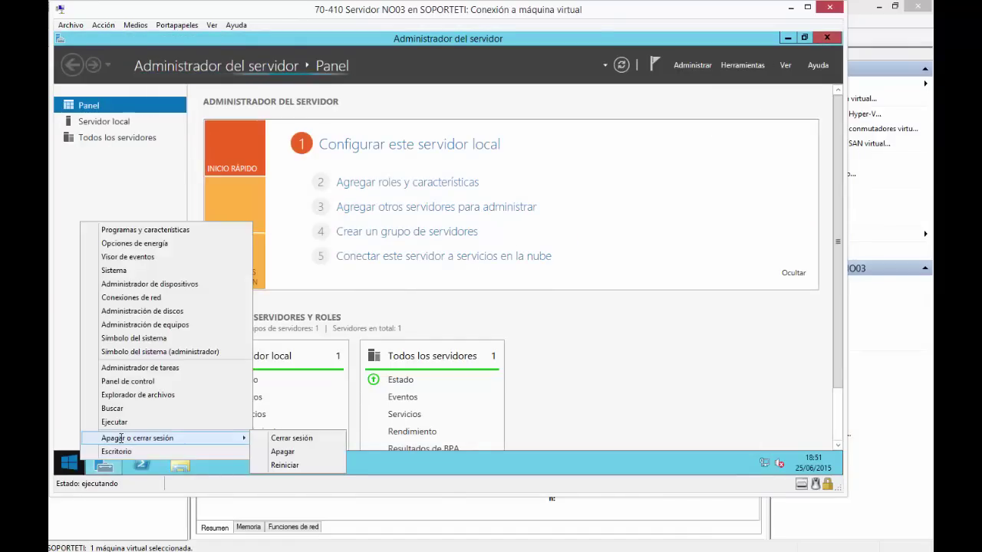
click(263, 462)
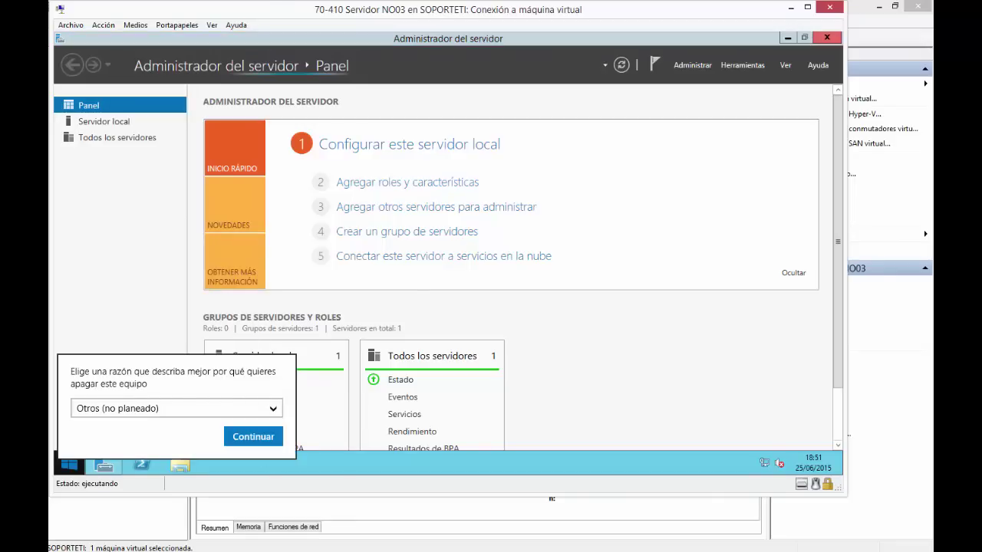
click(254, 437)
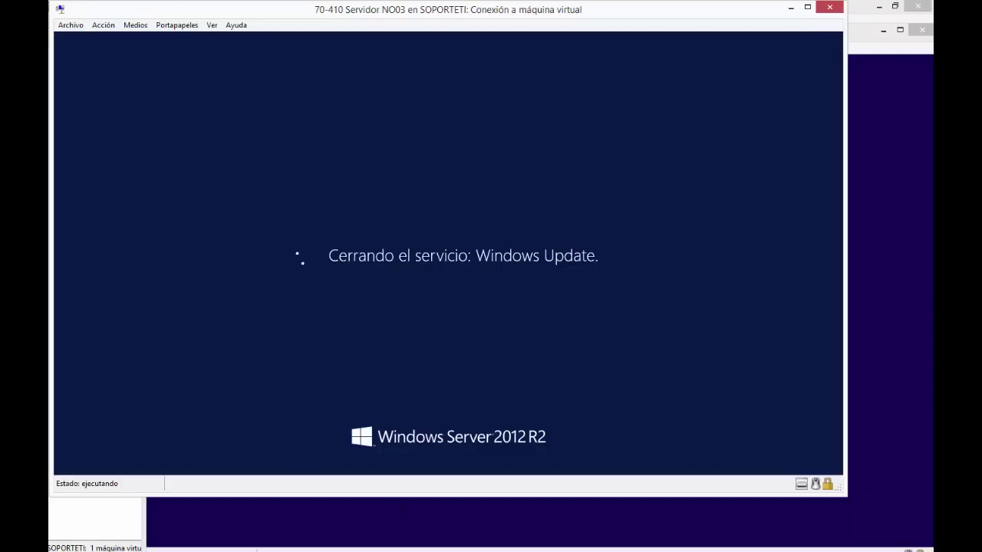
Step: Watch the NO03 restart progress, switching between the Windows 8 02 and NO03 windows
key(alt+Tab)
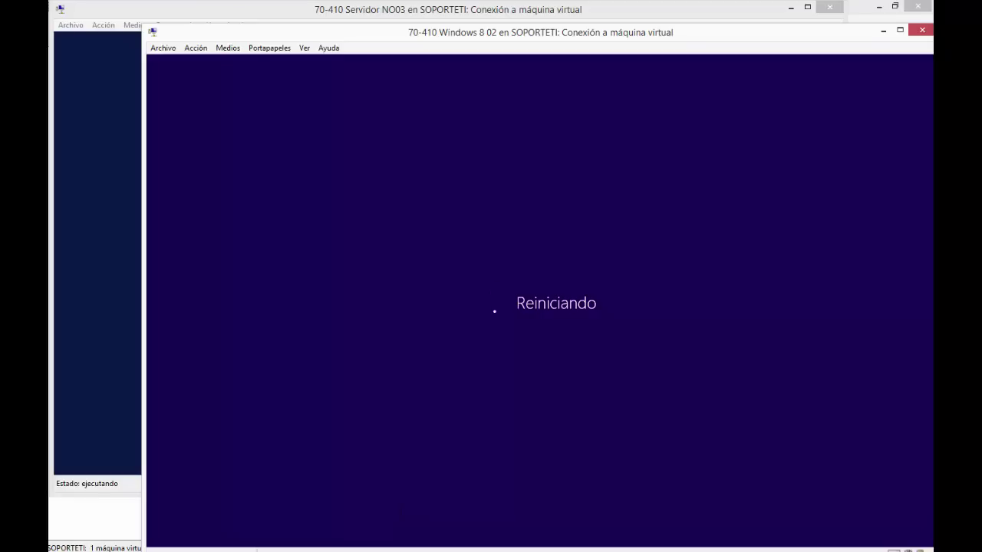
click(120, 385)
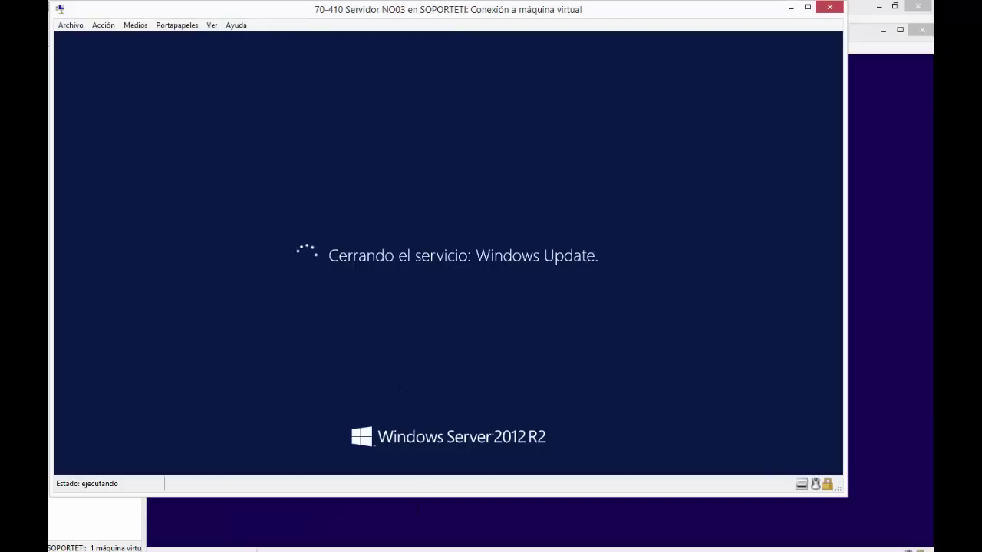
key(alt+Tab)
click(119, 406)
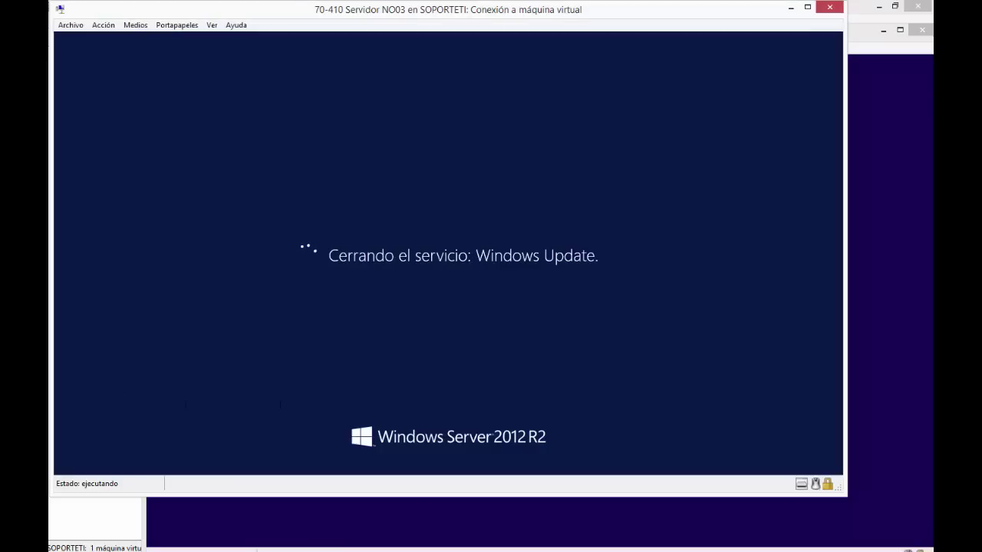